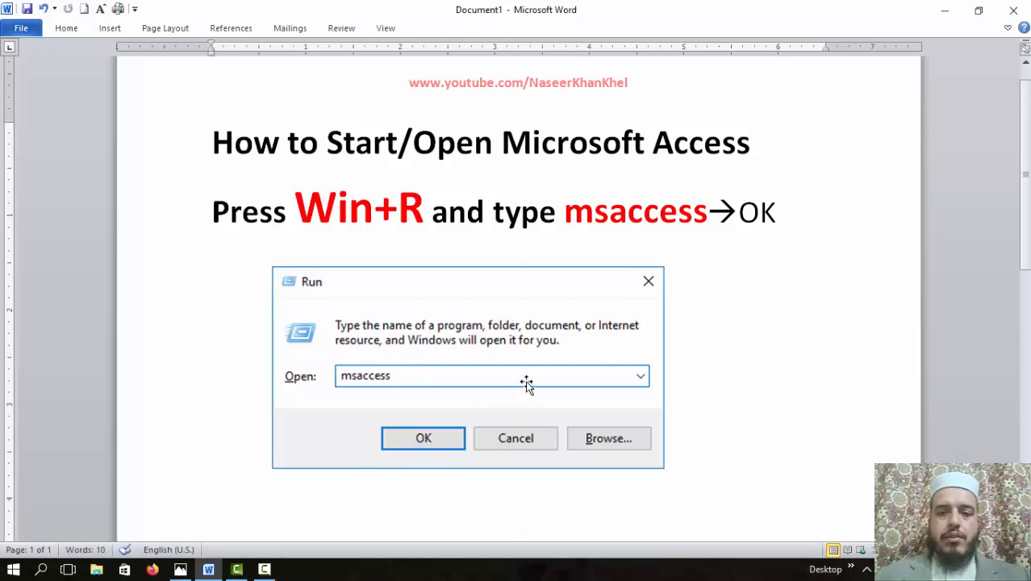
# Launch Microsoft Access by running msaccess from the Windows Run dialog
pyautogui.press('super+r')
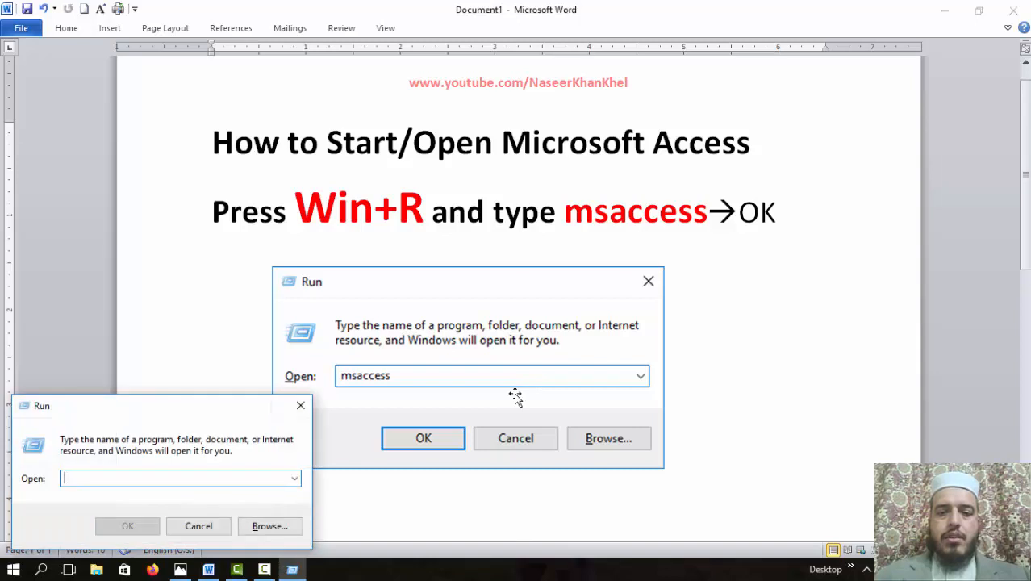
pyautogui.write('ms')
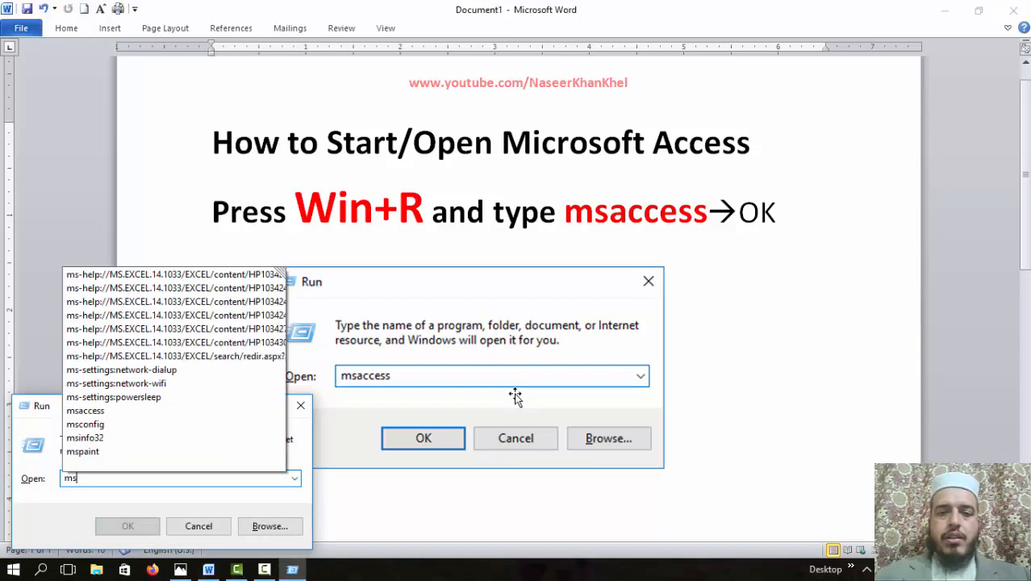
pyautogui.write('access')
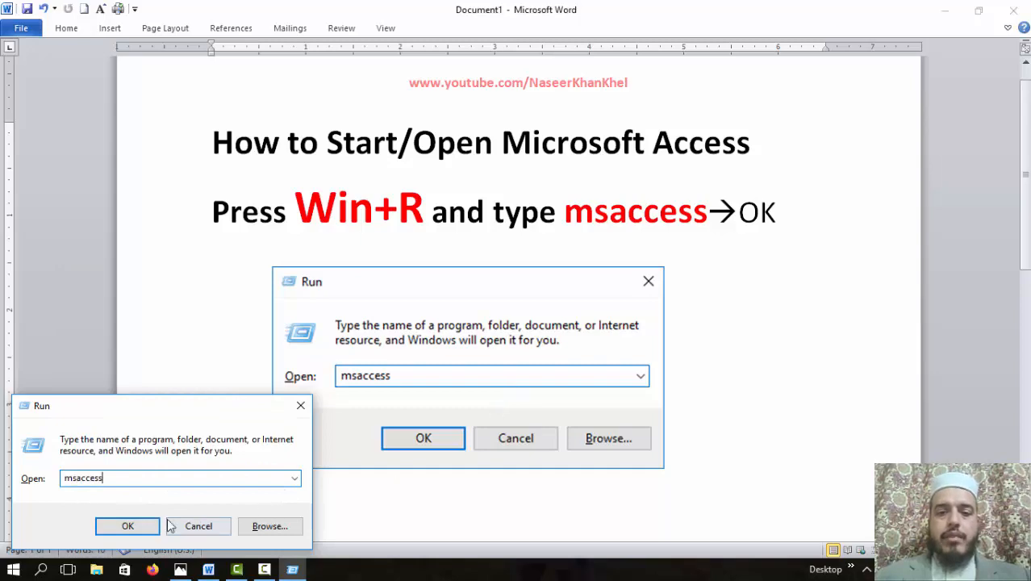
pyautogui.click(127, 526)
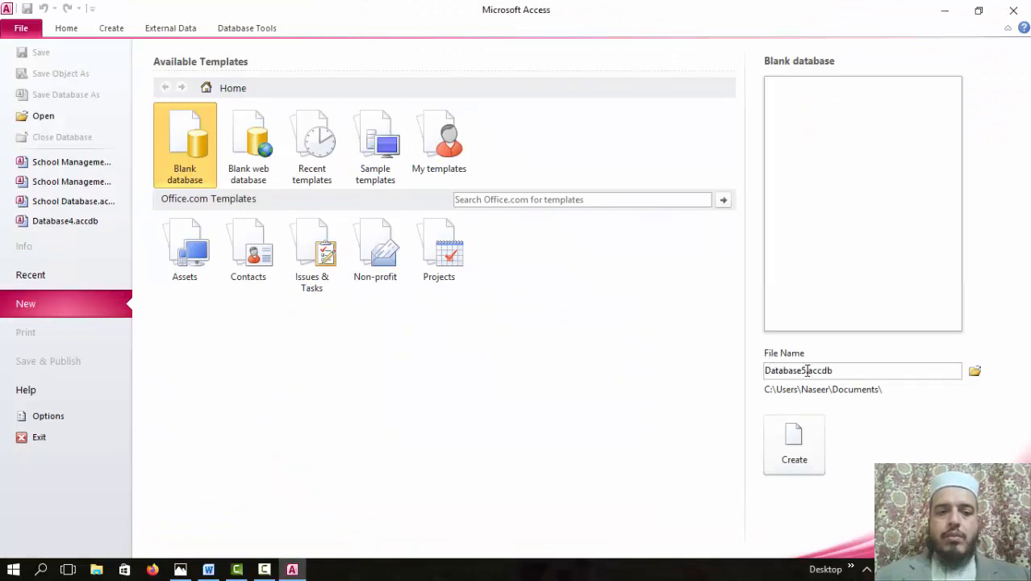
# Name the new blank database 'School Management System' and create it
pyautogui.moveTo(807, 370)
pyautogui.mouseDown()
pyautogui.moveTo(779, 367)
pyautogui.moveTo(806, 370)
pyautogui.mouseUp()
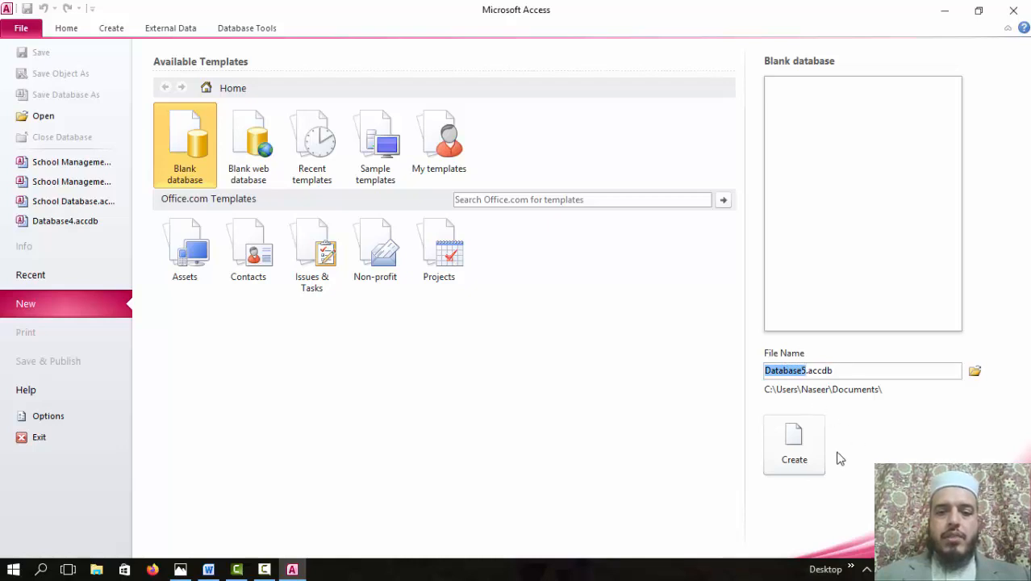
pyautogui.write('S')
pyautogui.write('choo')
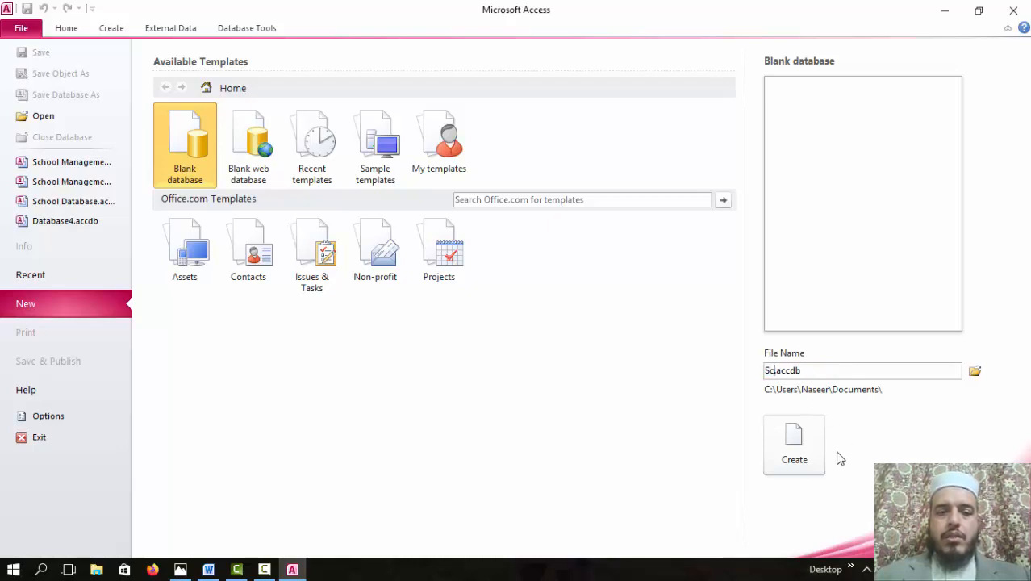
pyautogui.write('l Management System')
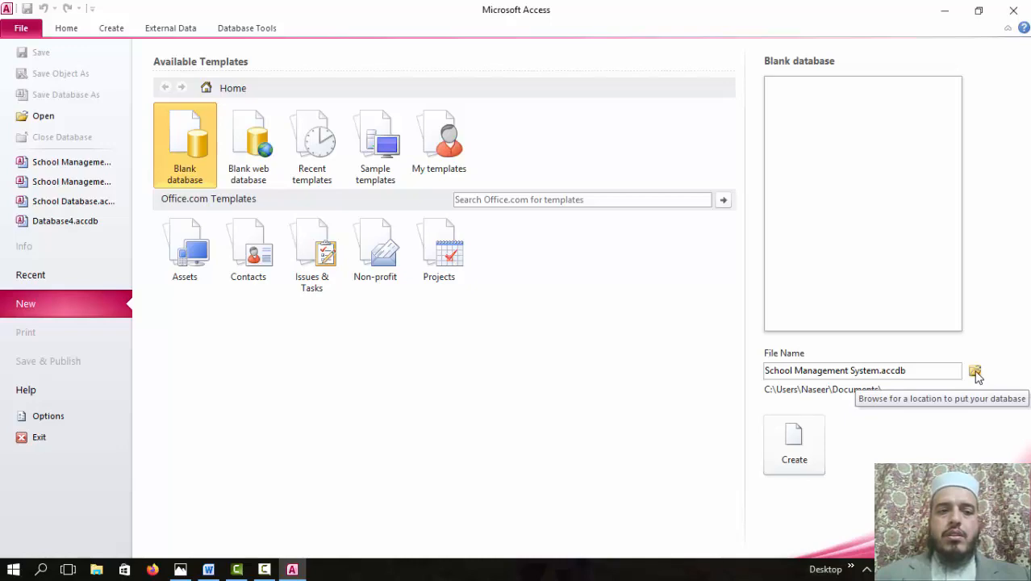
pyautogui.click(975, 373)
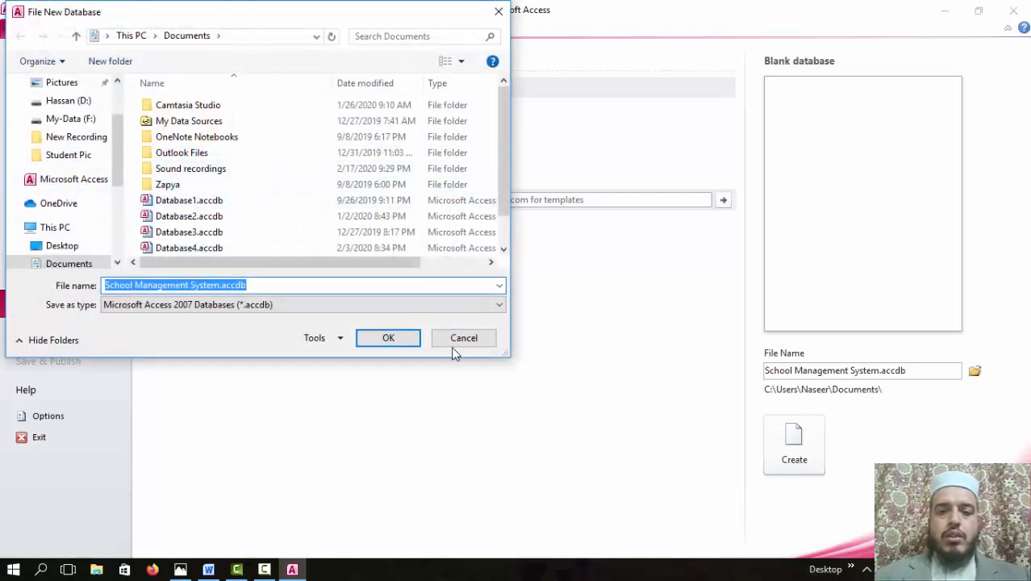
pyautogui.click(461, 340)
pyautogui.click(799, 440)
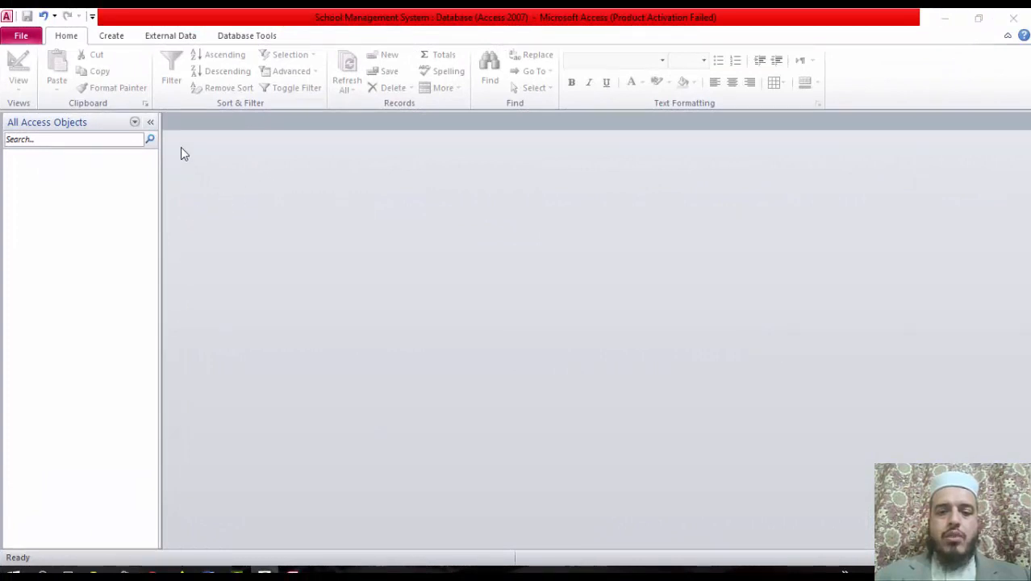
# Start a new table in Design view and go over its Field Name, Data Type and Description columns
pyautogui.click(112, 37)
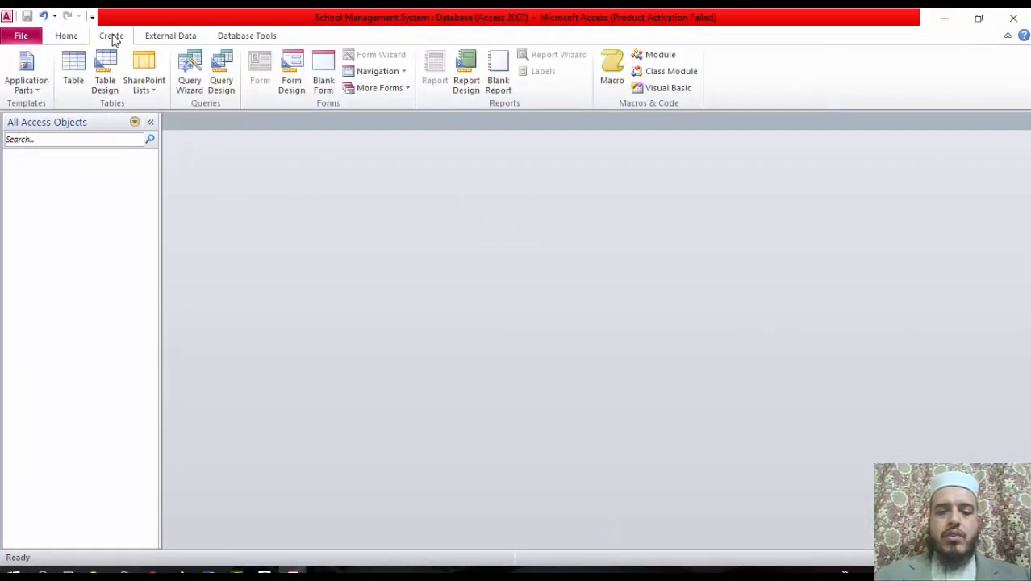
pyautogui.click(110, 87)
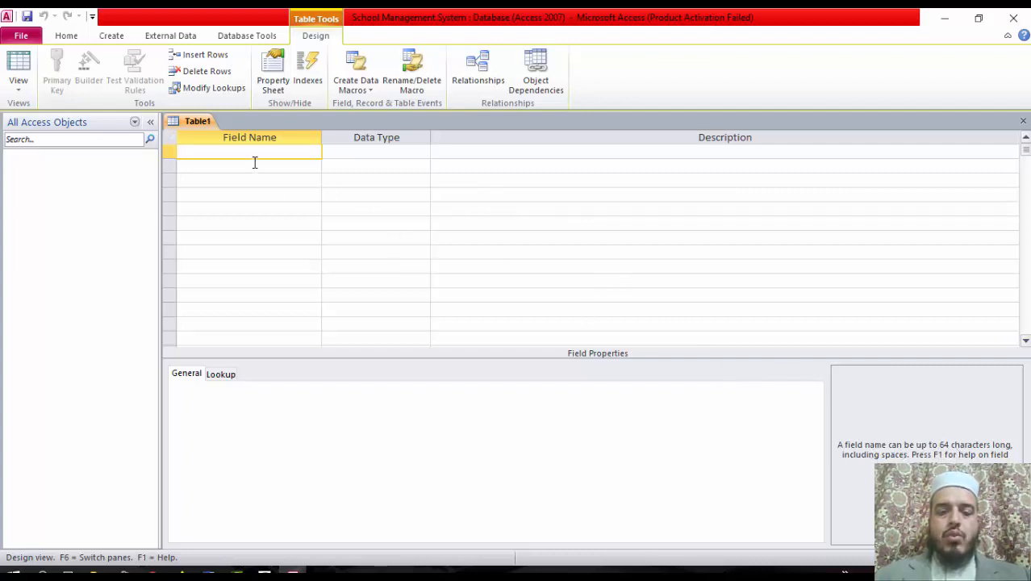
pyautogui.click(369, 149)
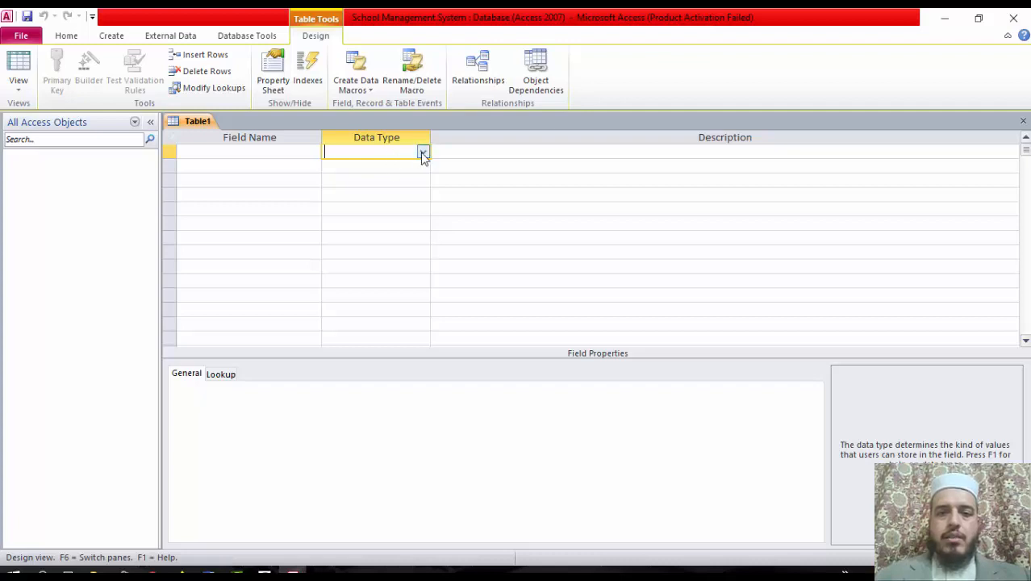
pyautogui.click(563, 152)
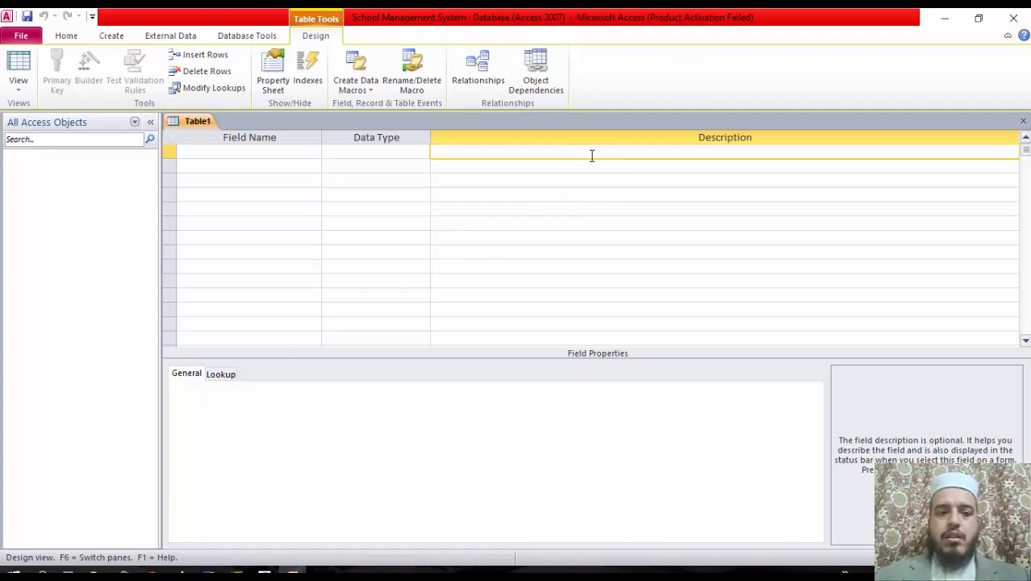
pyautogui.click(256, 151)
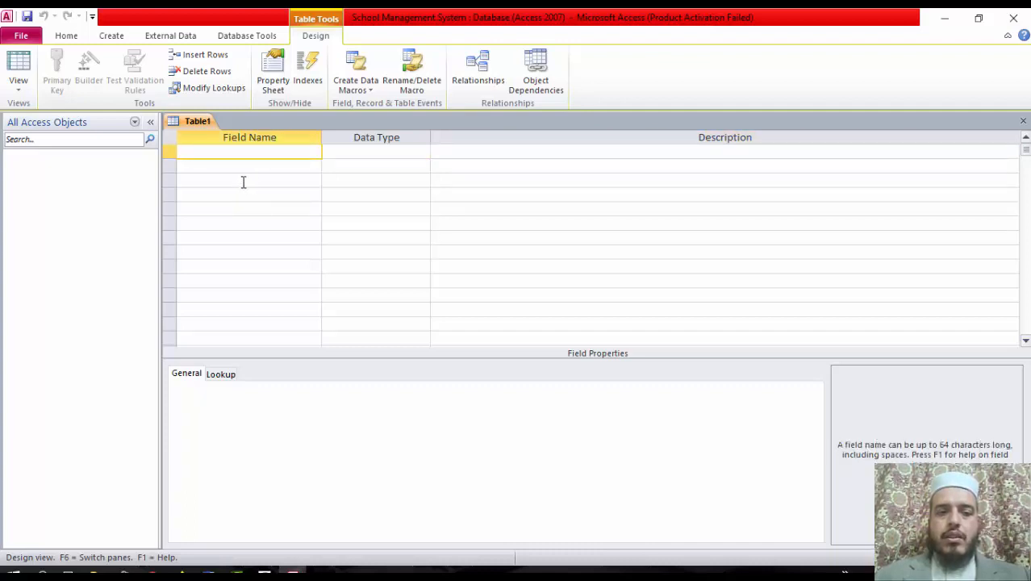
# Add SerialNumber as an AutoNumber field described 'This is serial number of student record'
pyautogui.write('SerialNum')
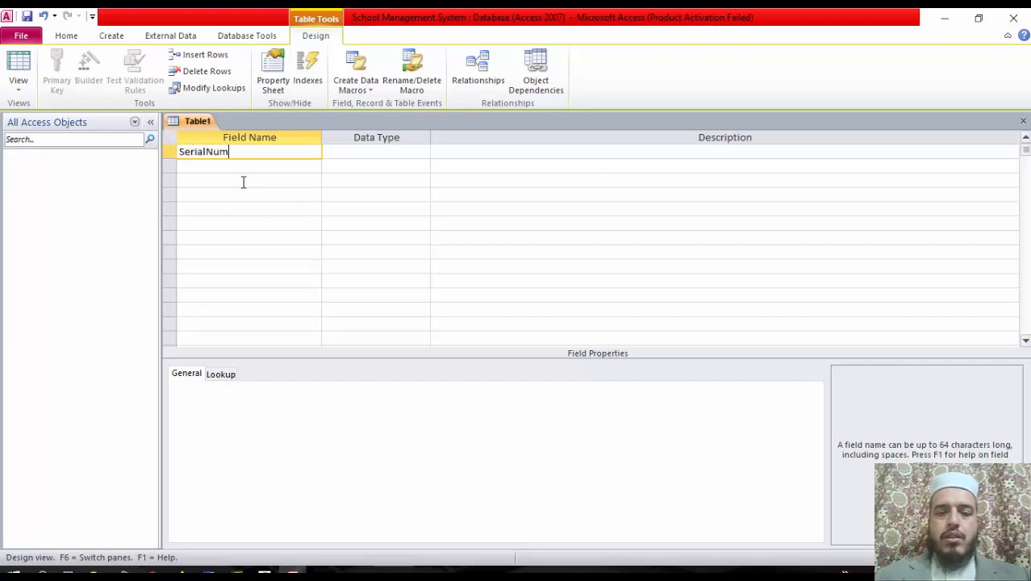
pyautogui.write('ber')
pyautogui.press('Tab')
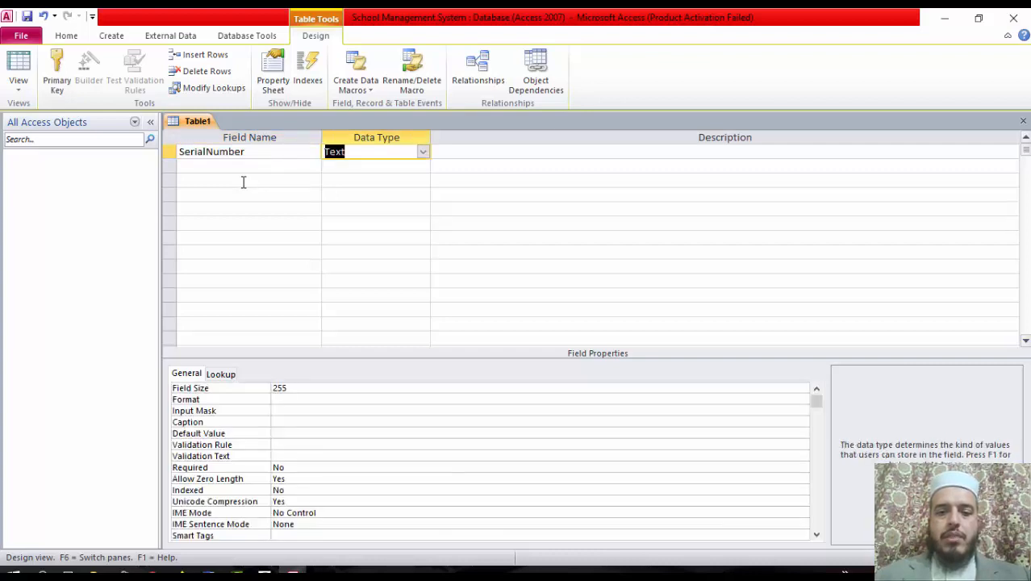
pyautogui.write('autoNumber')
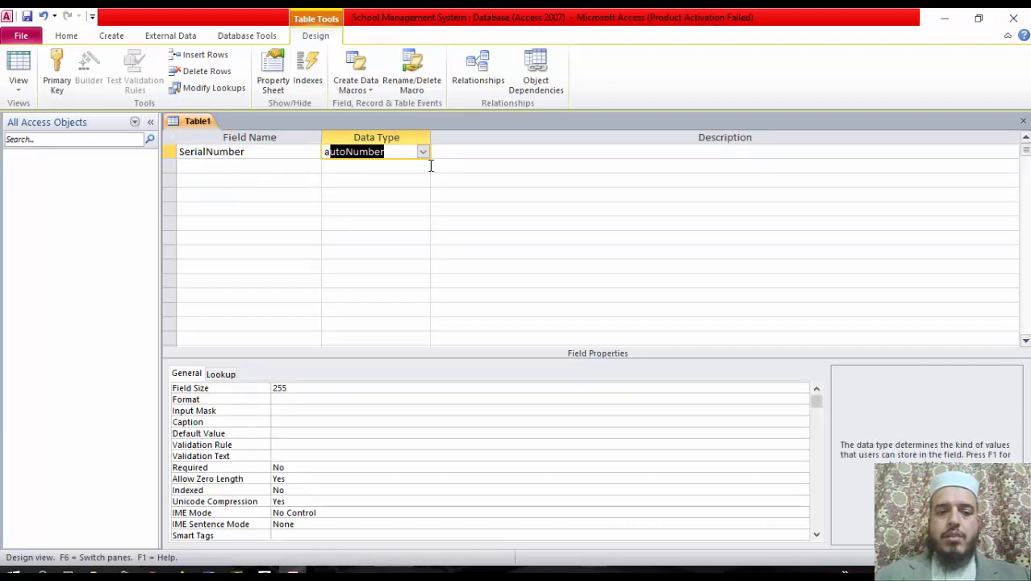
pyautogui.click(423, 152)
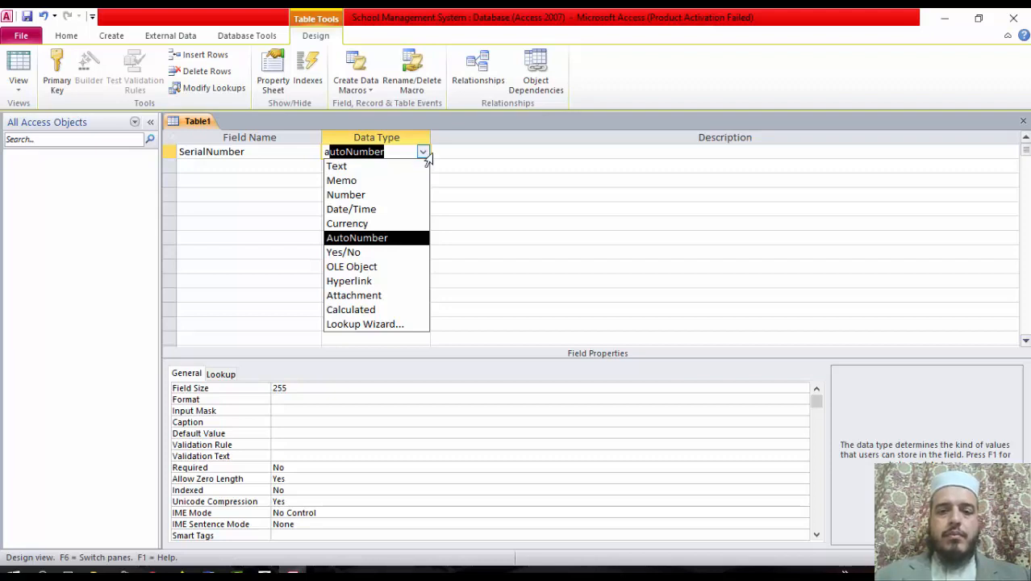
pyautogui.click(451, 153)
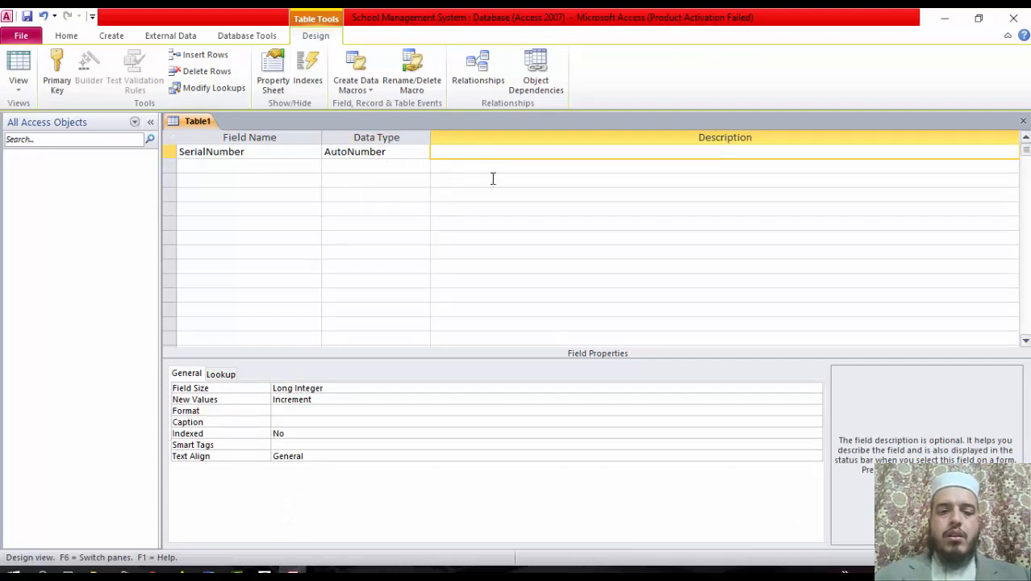
pyautogui.write('Th')
pyautogui.press('BackSpace')
pyautogui.press('BackSpace')
pyautogui.write('T')
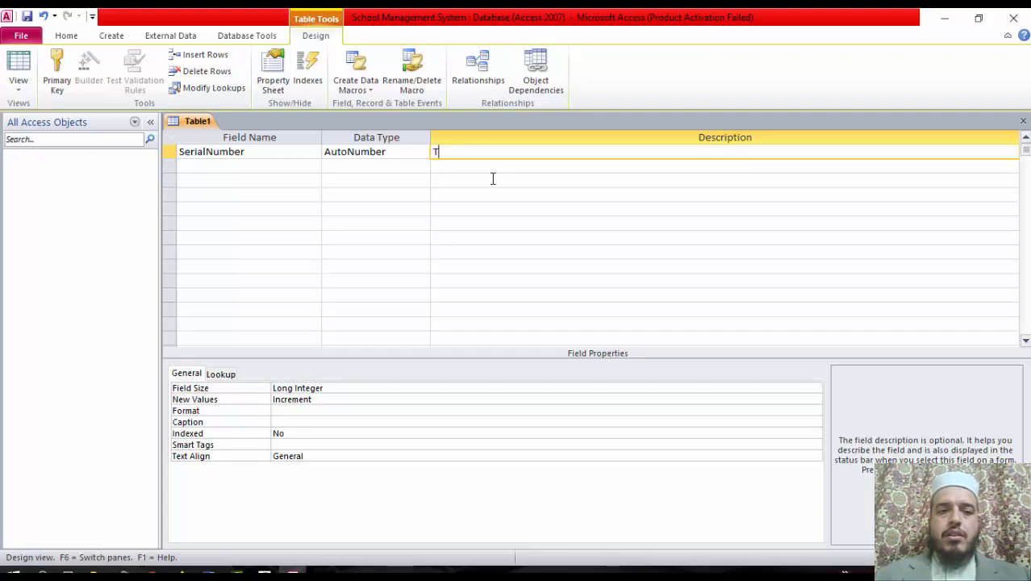
pyautogui.write('his is ')
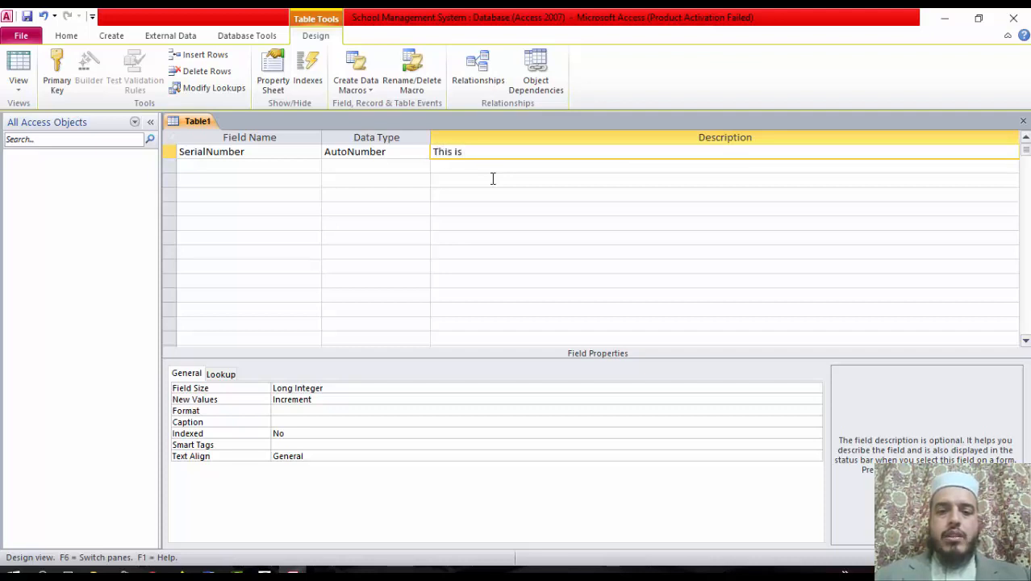
pyautogui.write('serial nu')
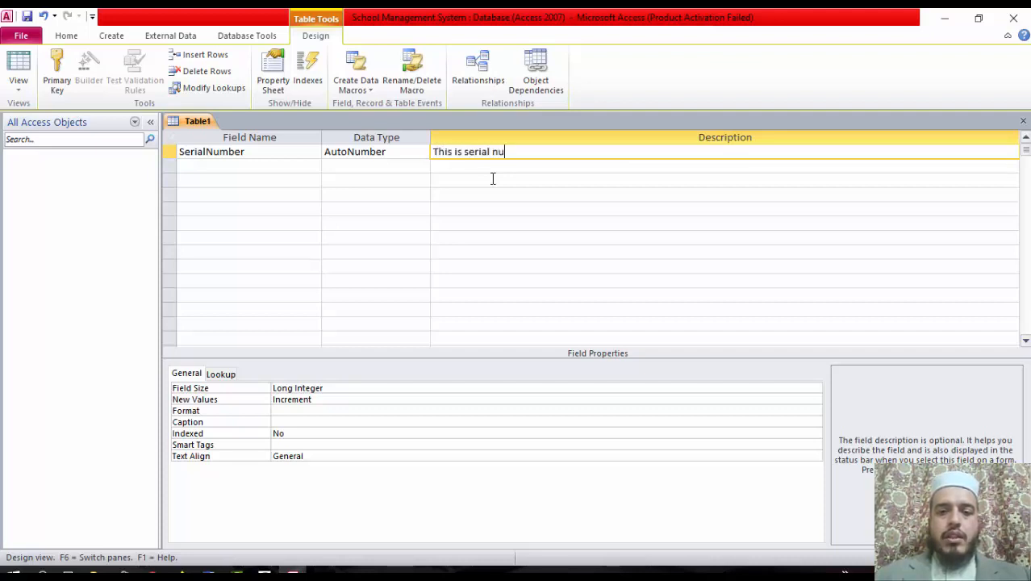
pyautogui.write('mber of stude')
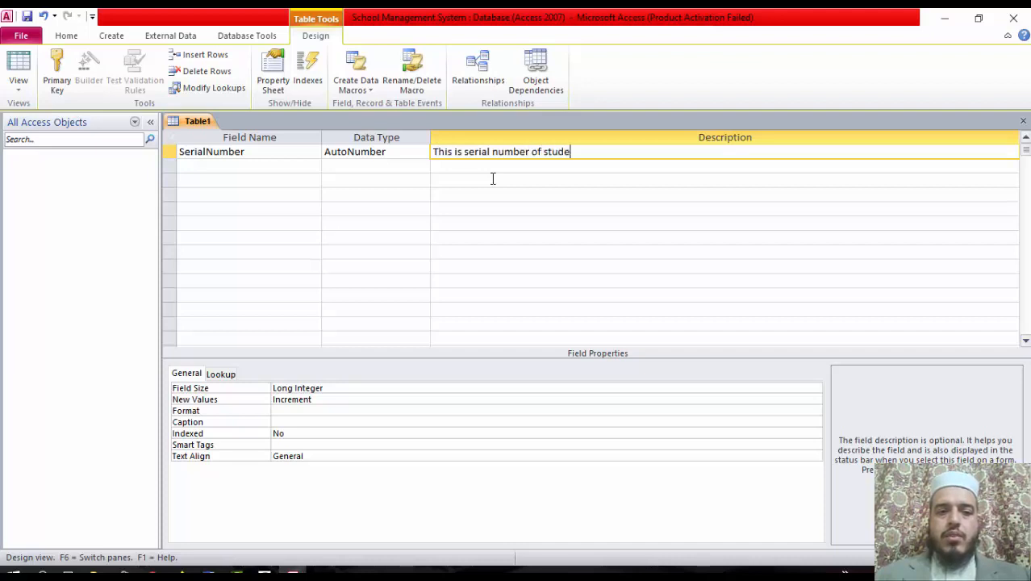
pyautogui.write('nt record')
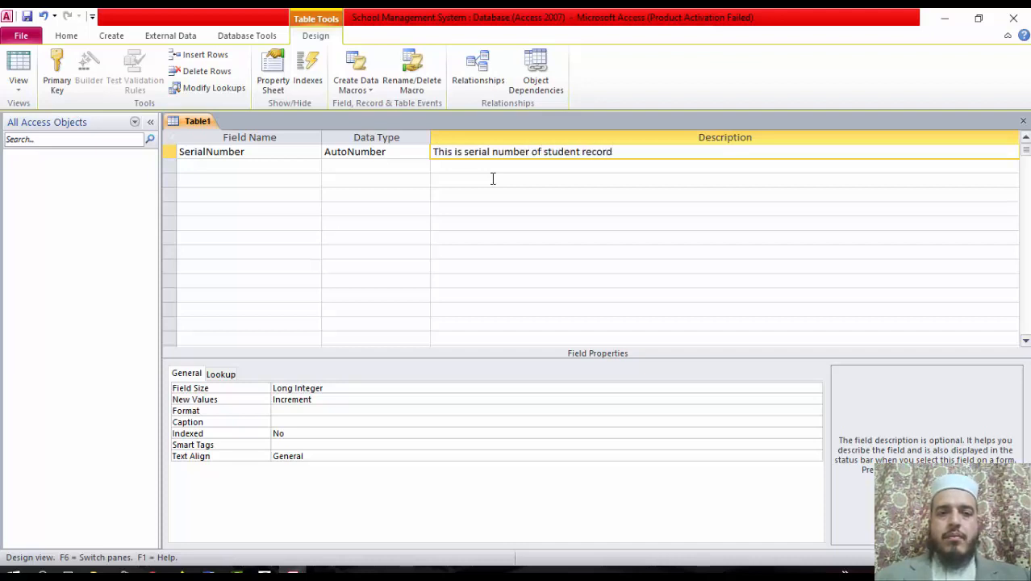
pyautogui.press('Return')
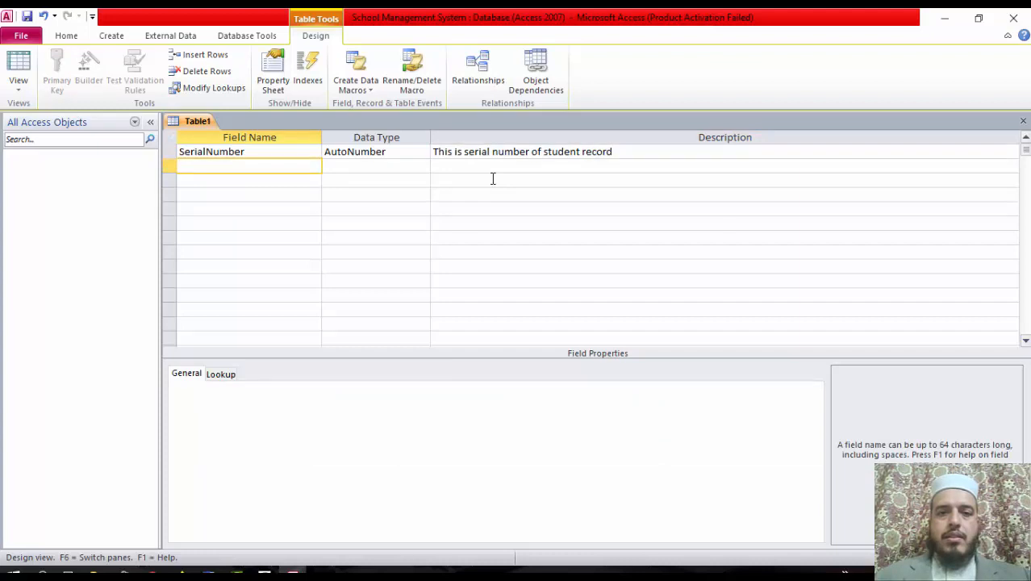
# Add RegistrationNumber as a Number field described 'Student Registration number'
pyautogui.write('Registration')
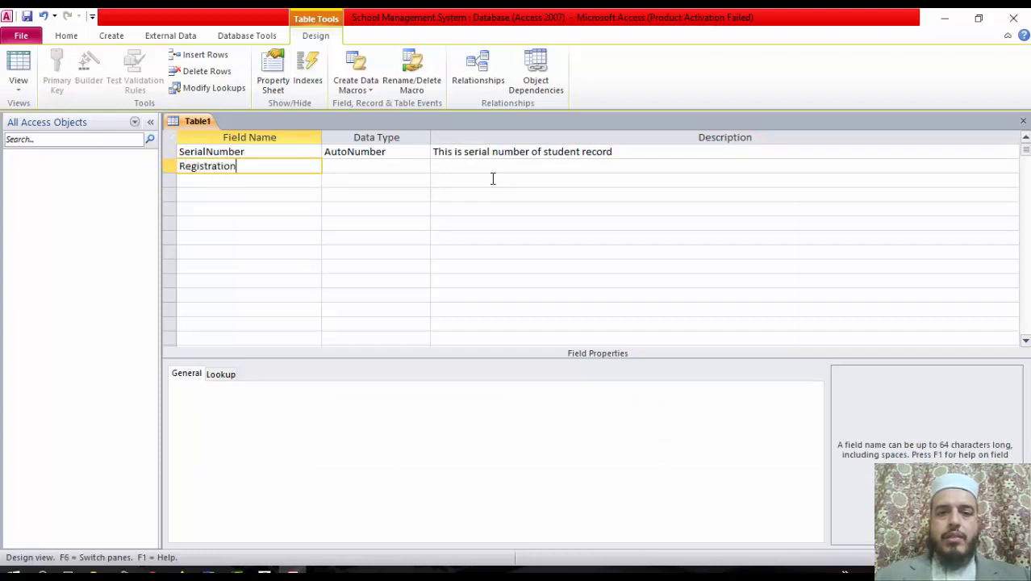
pyautogui.write('No')
pyautogui.write('umber')
pyautogui.press('Return')
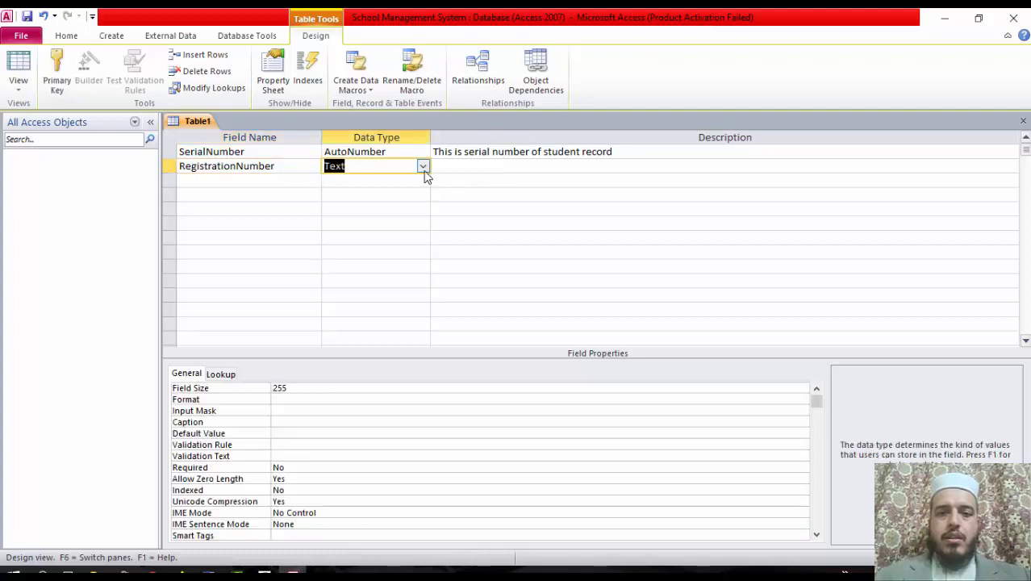
pyautogui.click(423, 167)
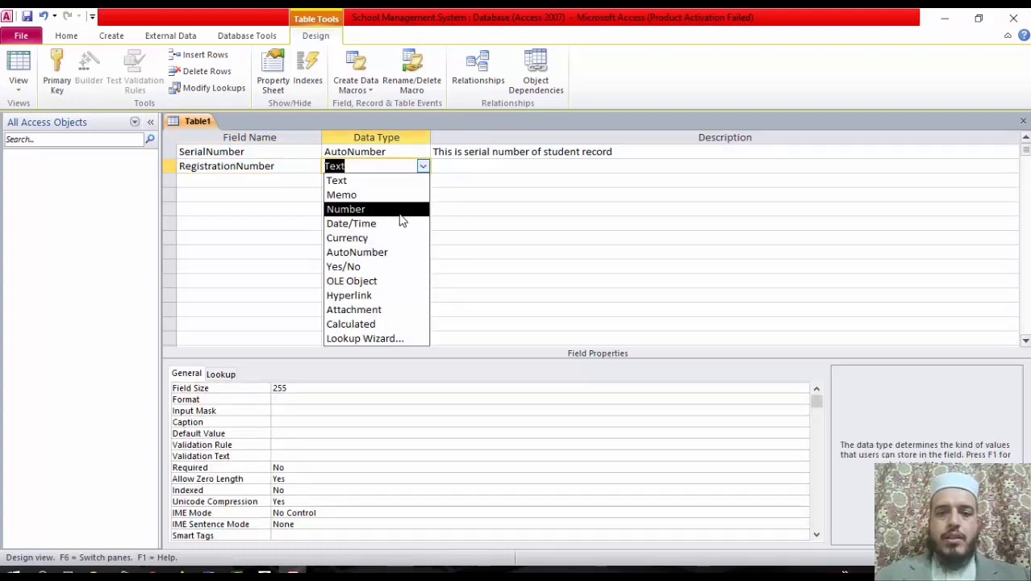
pyautogui.click(400, 211)
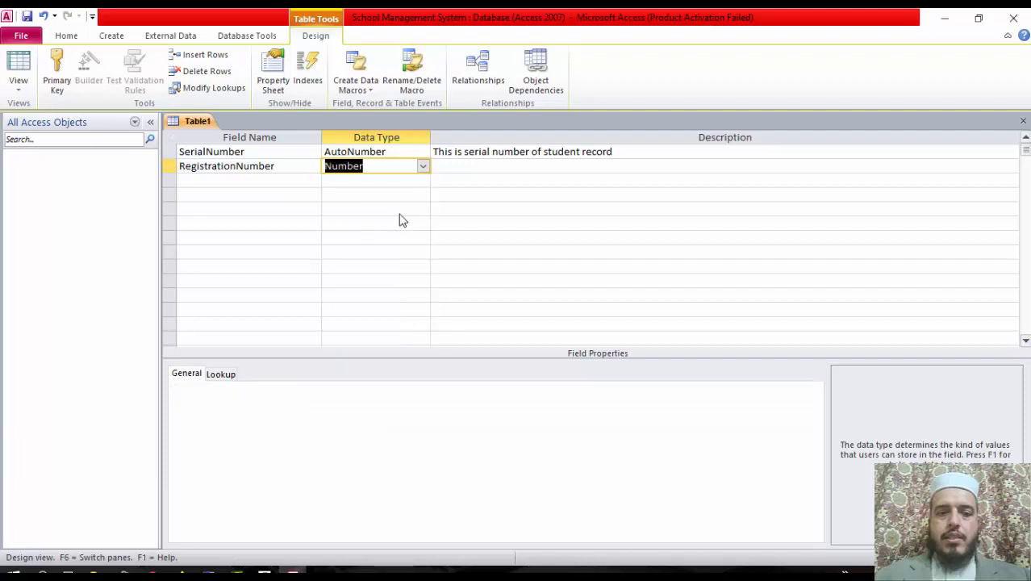
pyautogui.click(495, 170)
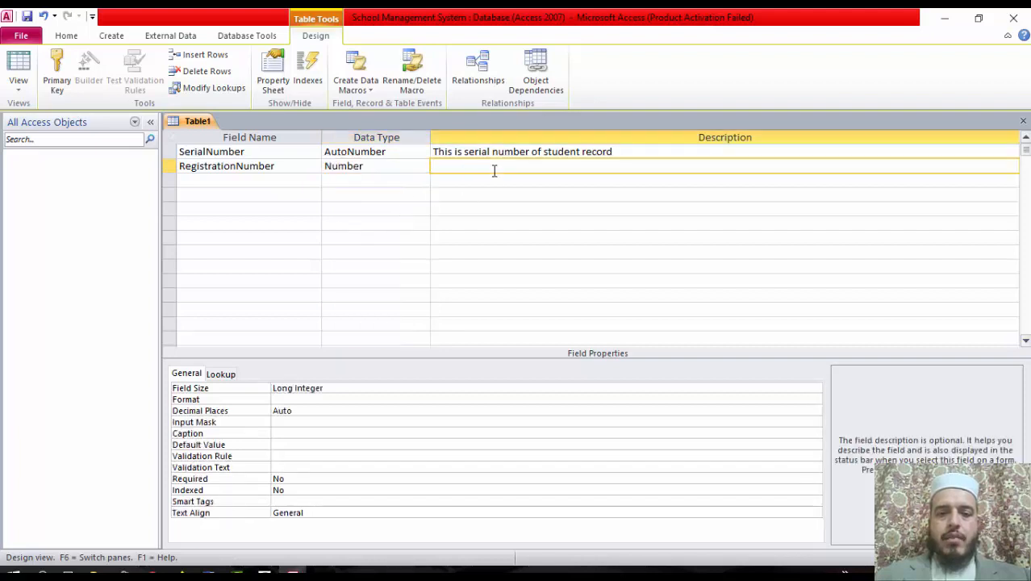
pyautogui.write('Student')
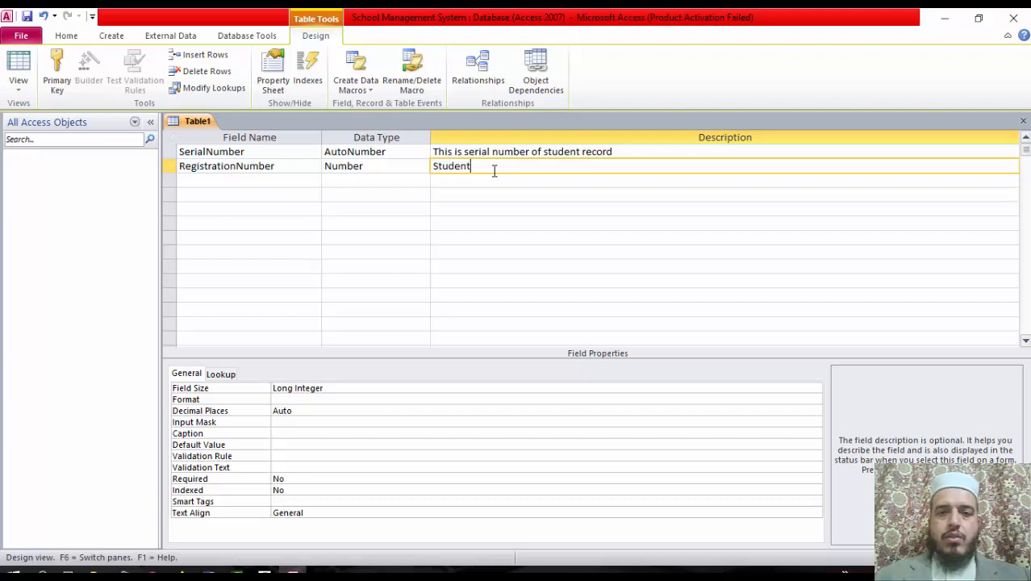
pyautogui.write(' Registration ')
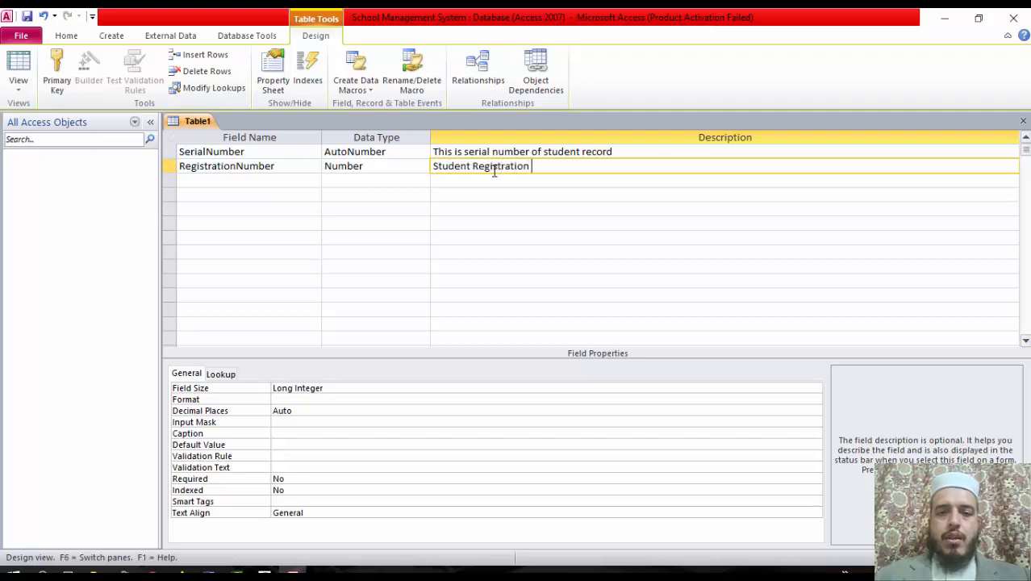
pyautogui.write('number')
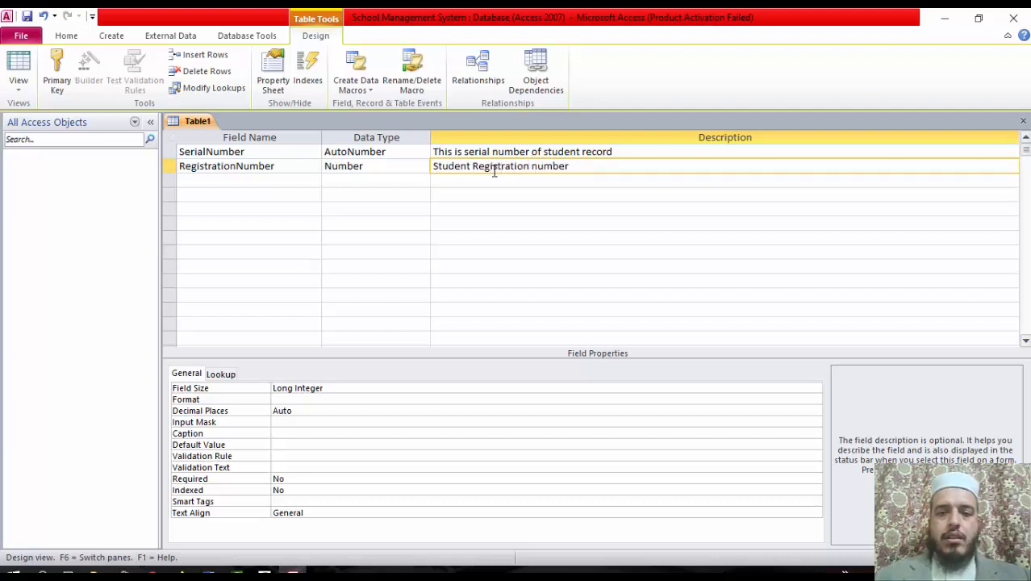
pyautogui.press('Return')
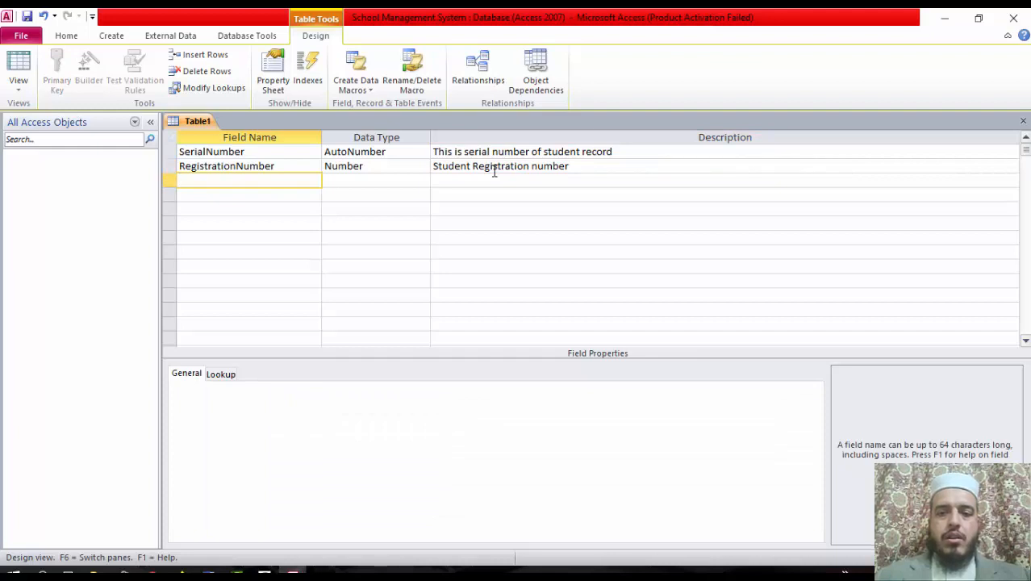
# Add Text fields StudentName, described 'This is student Name', and FatherName
pyautogui.write('S')
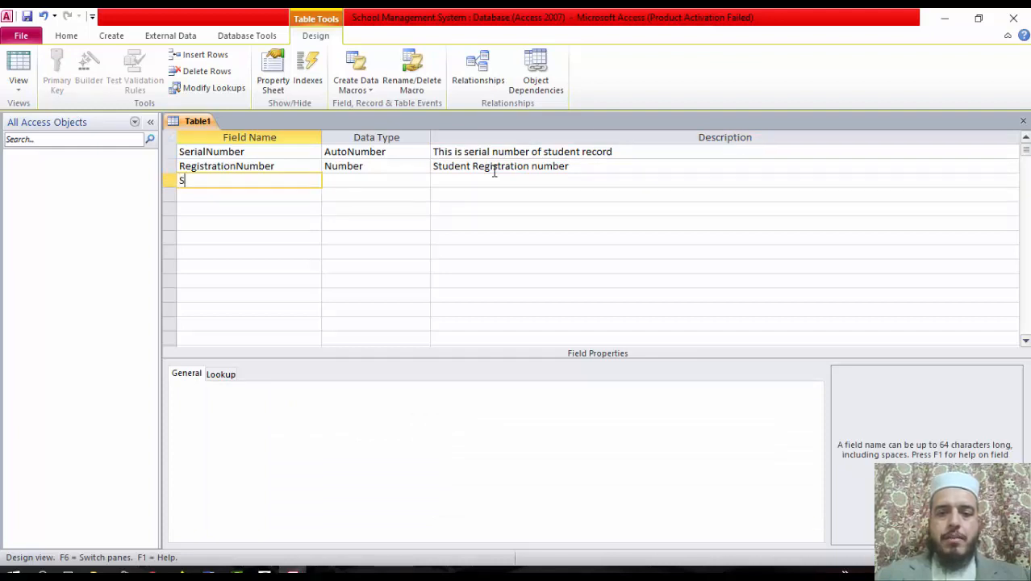
pyautogui.write('tudentName')
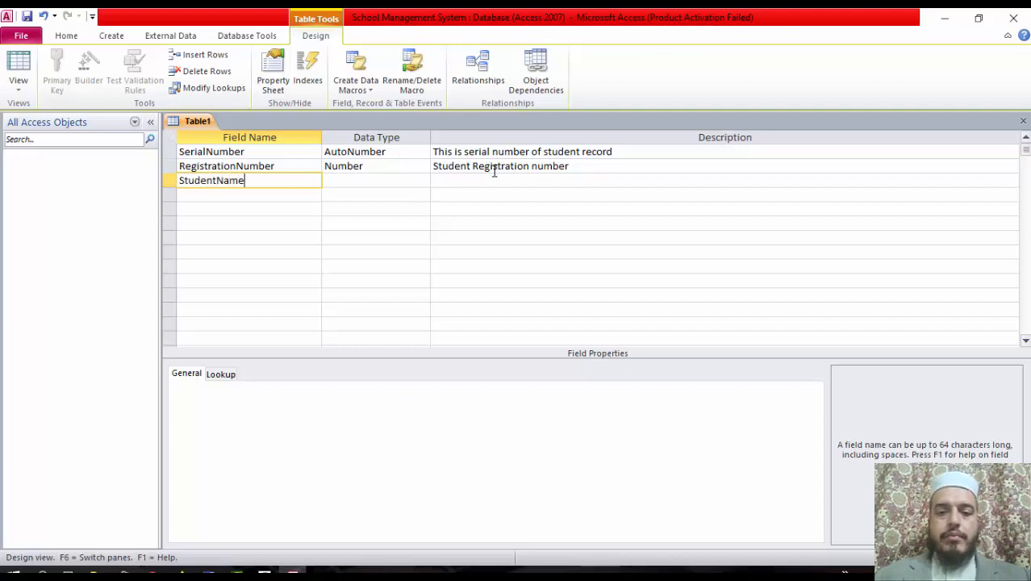
pyautogui.press('Return')
pyautogui.press('Return')
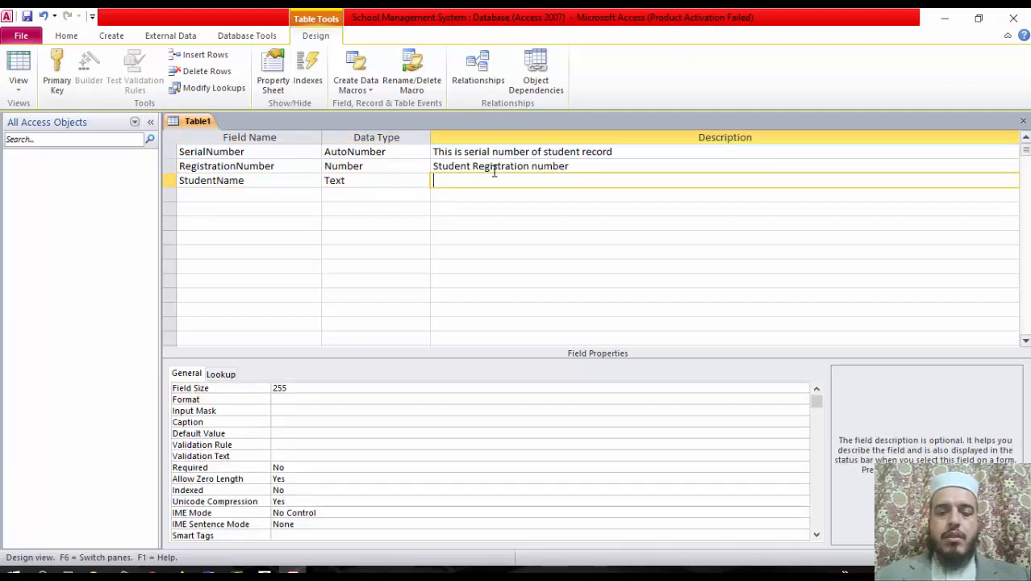
pyautogui.write('This is st')
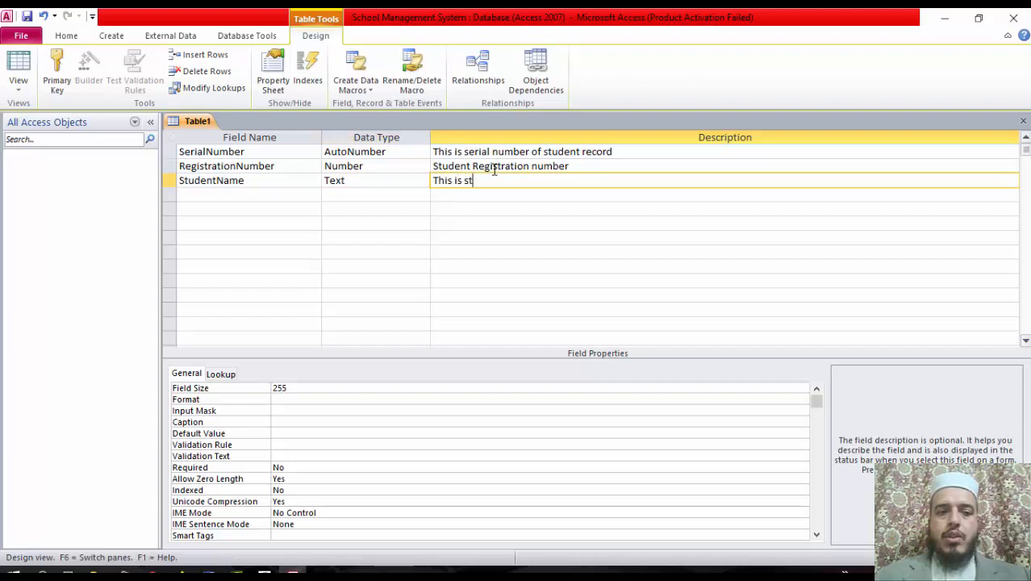
pyautogui.write('udent Name')
pyautogui.press('Return')
pyautogui.write('Father')
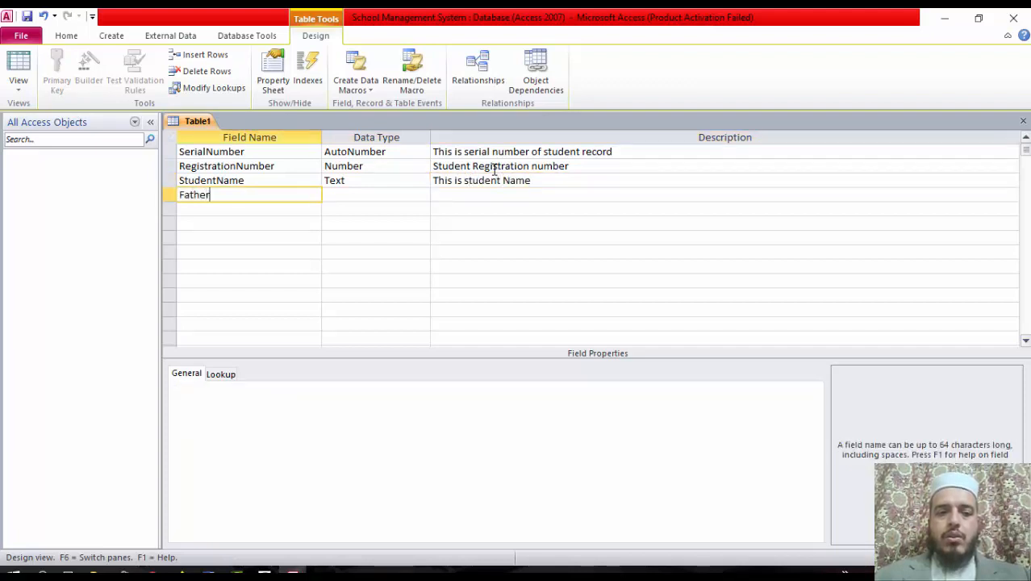
pyautogui.write('Name')
pyautogui.press('Return')
pyautogui.press('Return')
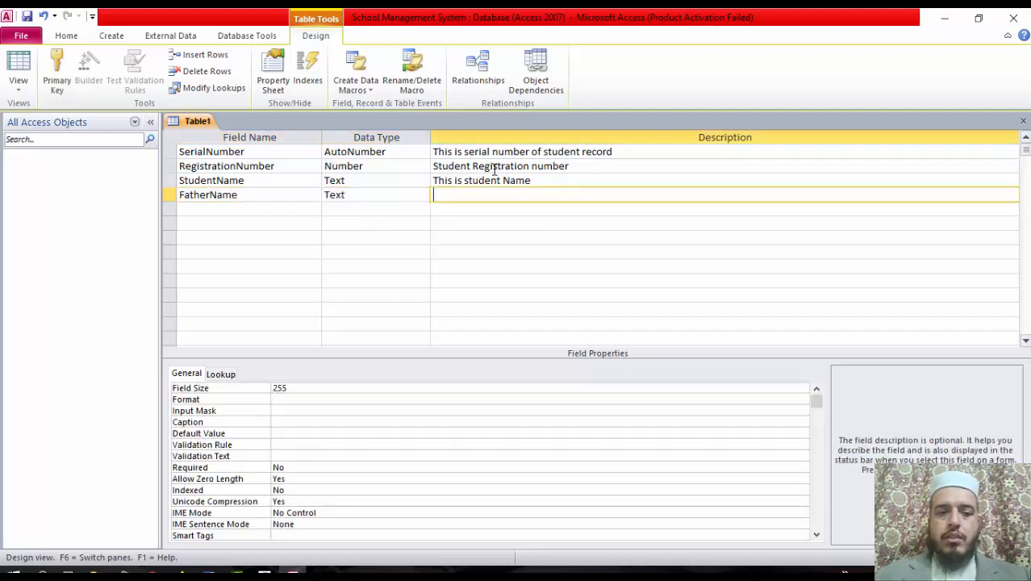
pyautogui.press('Return')
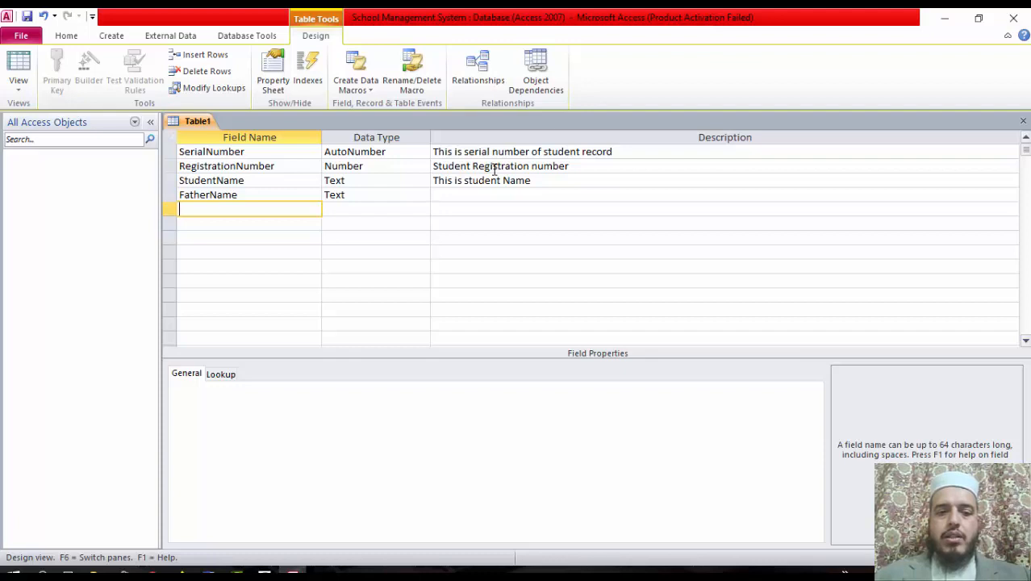
# Add a Class field and choose Lookup Wizard as its data type
pyautogui.write('Class')
pyautogui.press('Return')
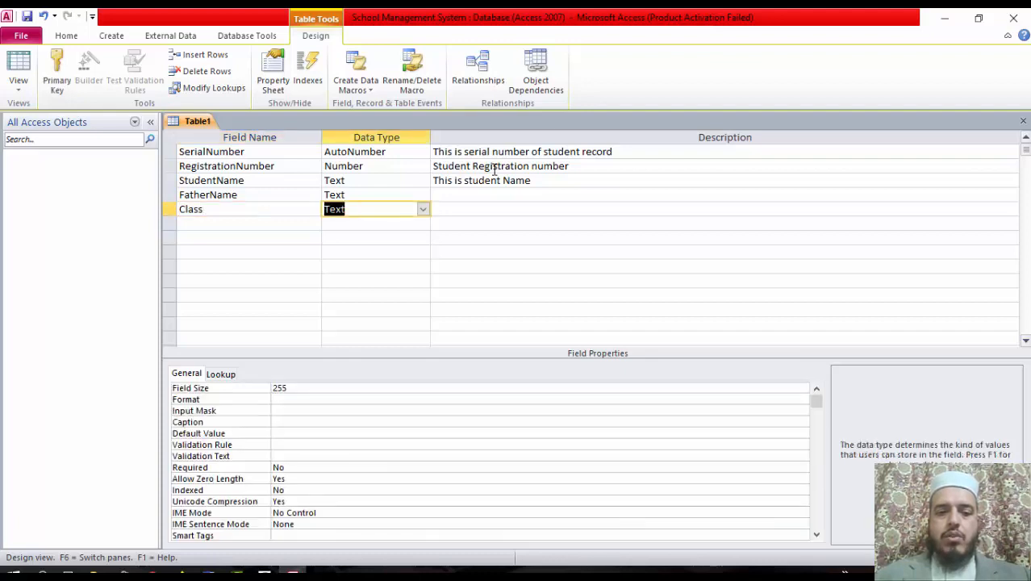
pyautogui.click(423, 209)
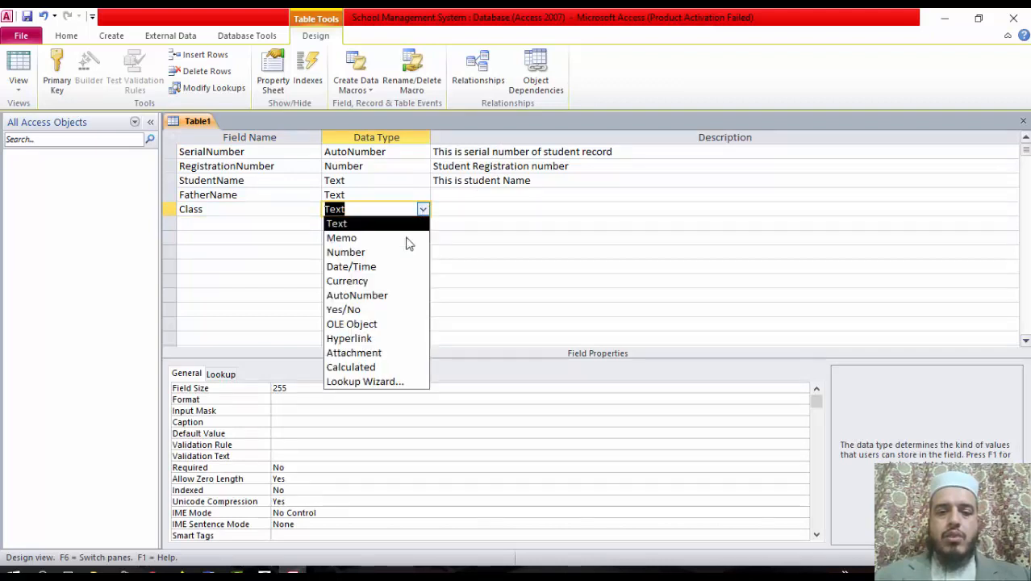
pyautogui.click(396, 382)
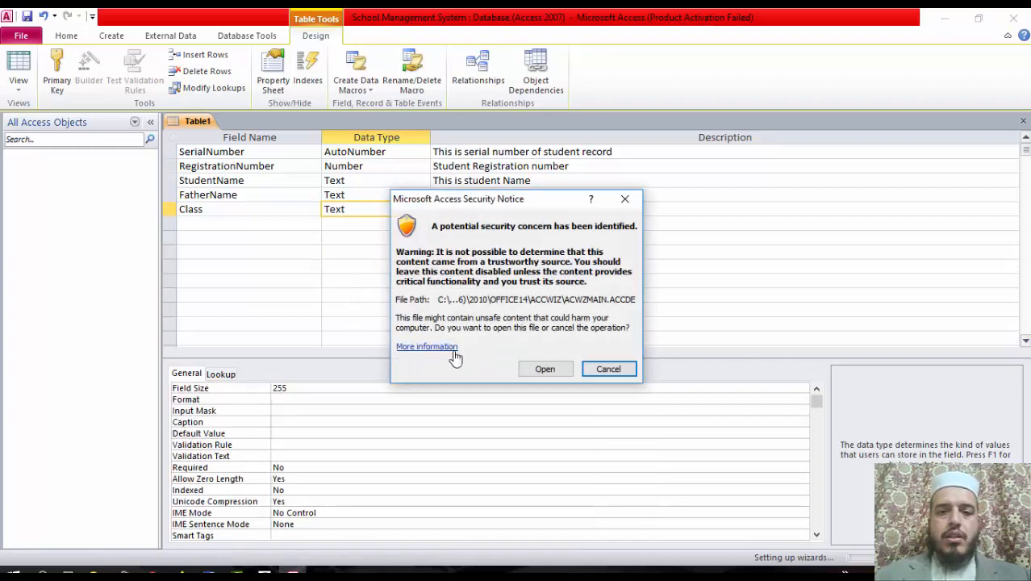
# Allow the Lookup Wizard to run and choose to type in the lookup values
pyautogui.click(547, 369)
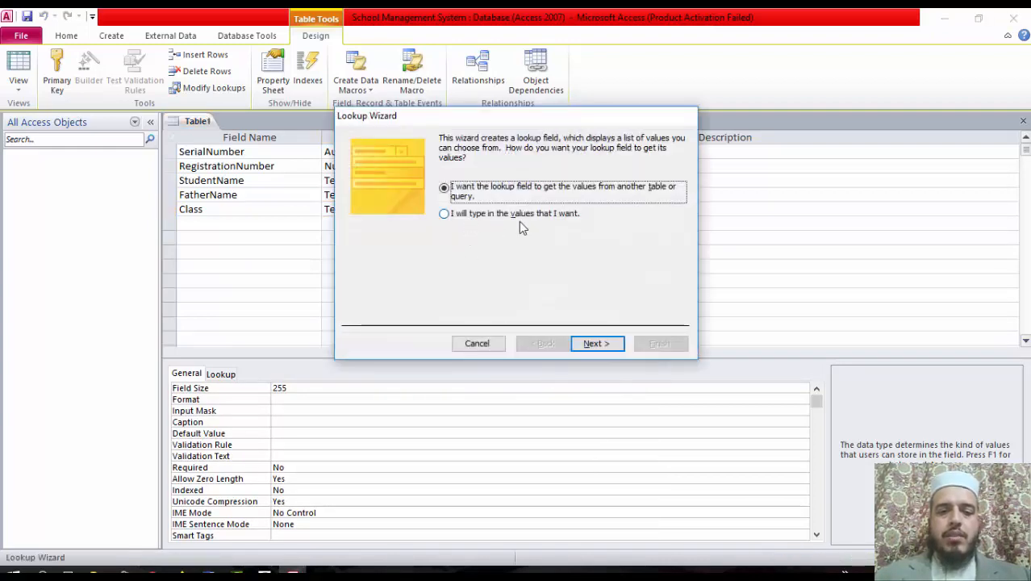
pyautogui.click(445, 214)
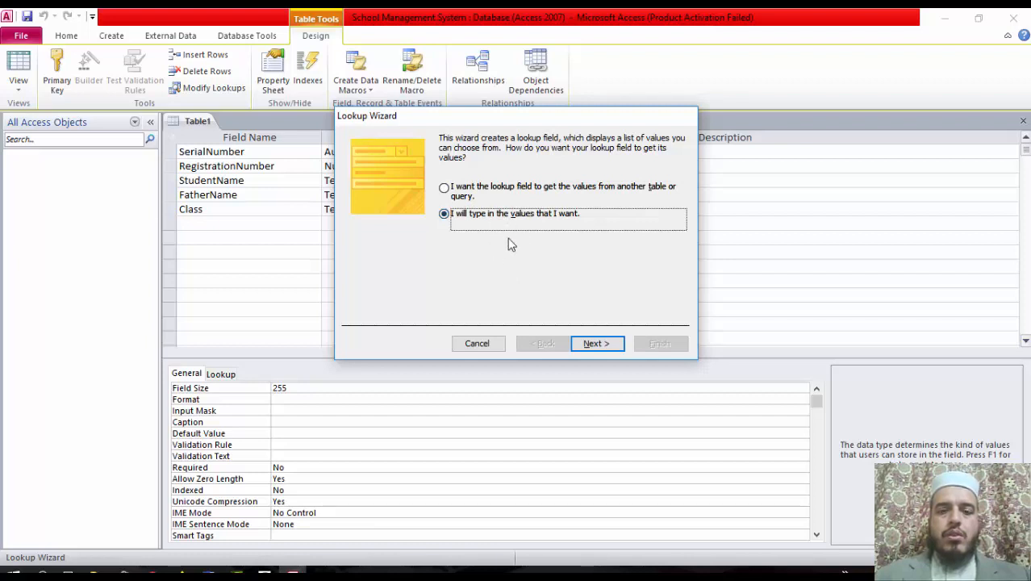
pyautogui.click(597, 343)
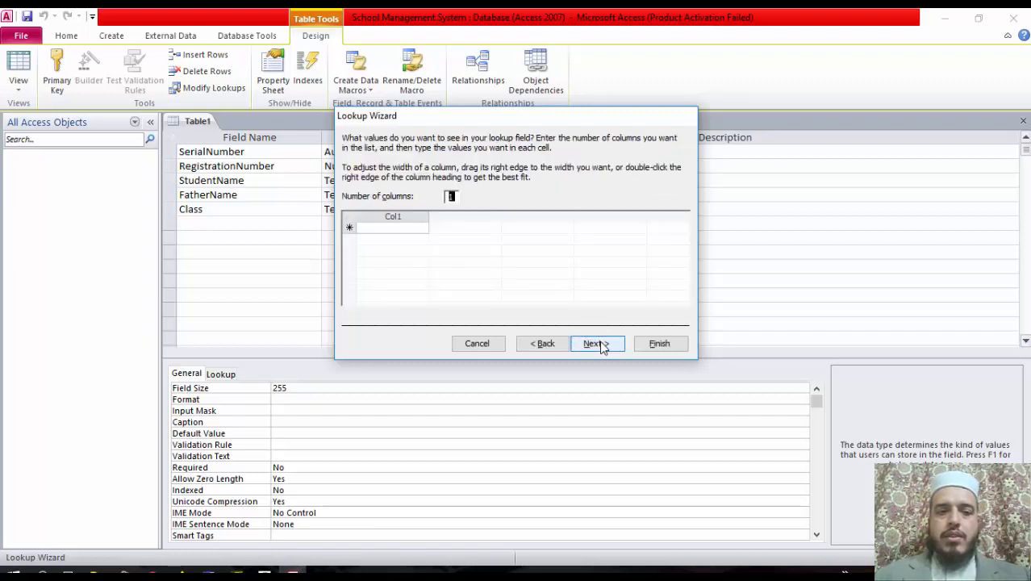
pyautogui.click(399, 230)
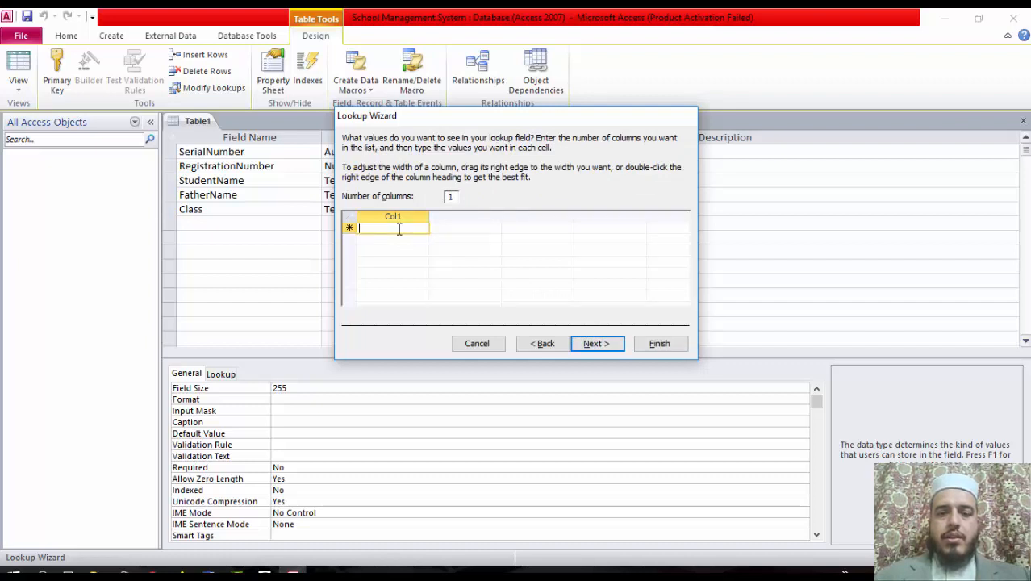
# Enter class values 1st through 10th in Col1 and continue to the labelling step
pyautogui.write('1')
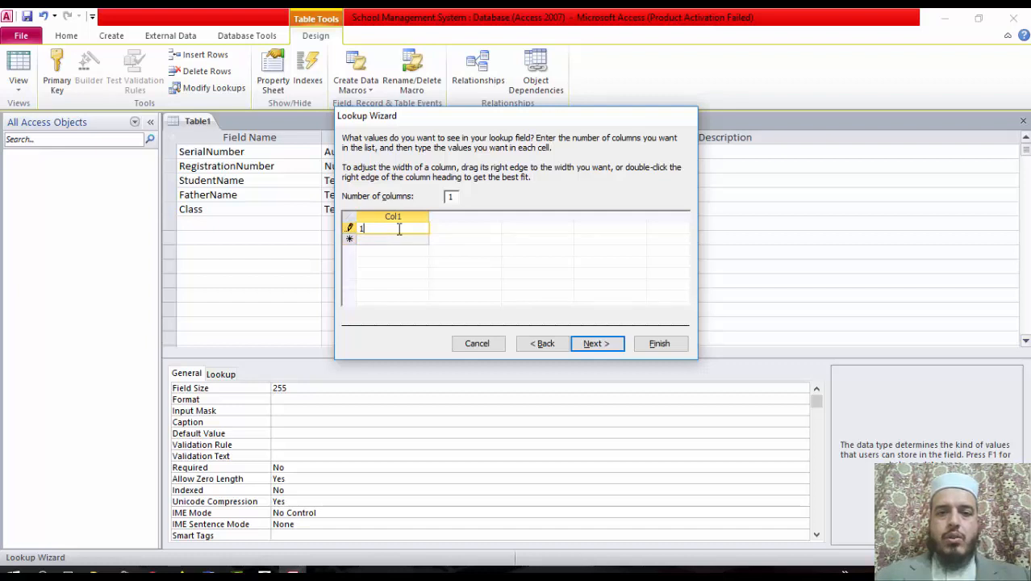
pyautogui.write('st')
pyautogui.press('Return')
pyautogui.write('2nd')
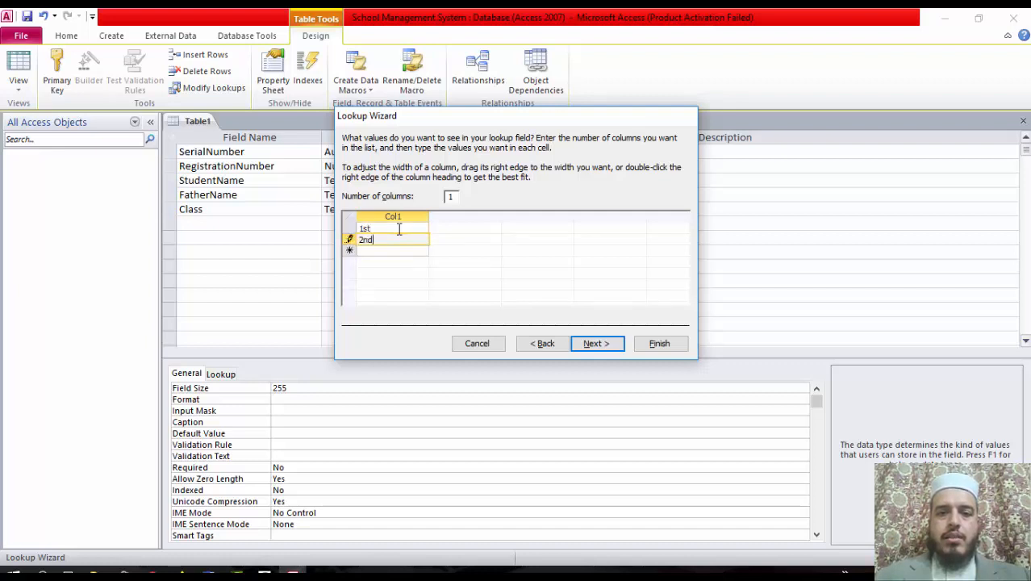
pyautogui.press('Return')
pyautogui.write('3')
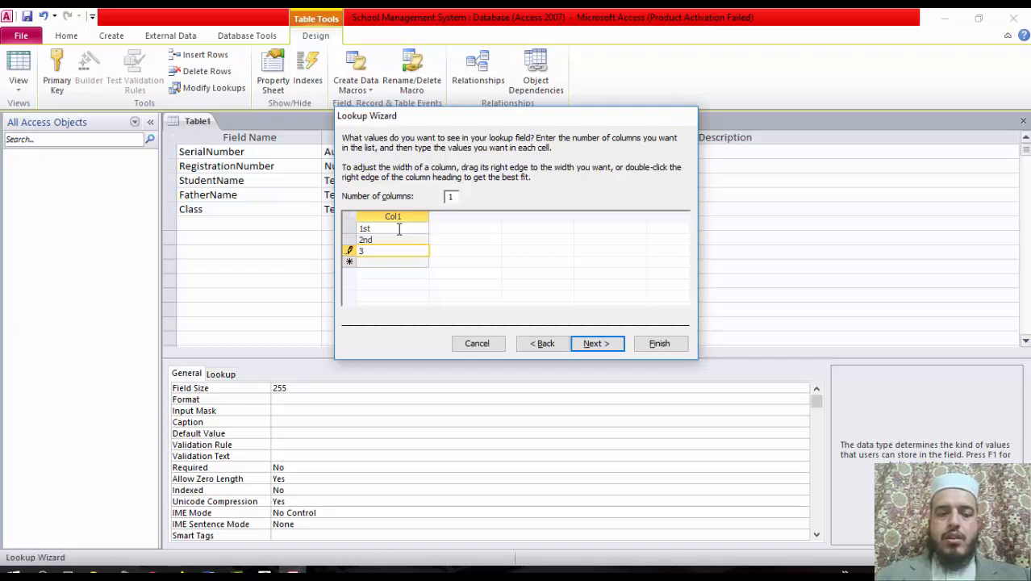
pyautogui.write('rd')
pyautogui.press('Return')
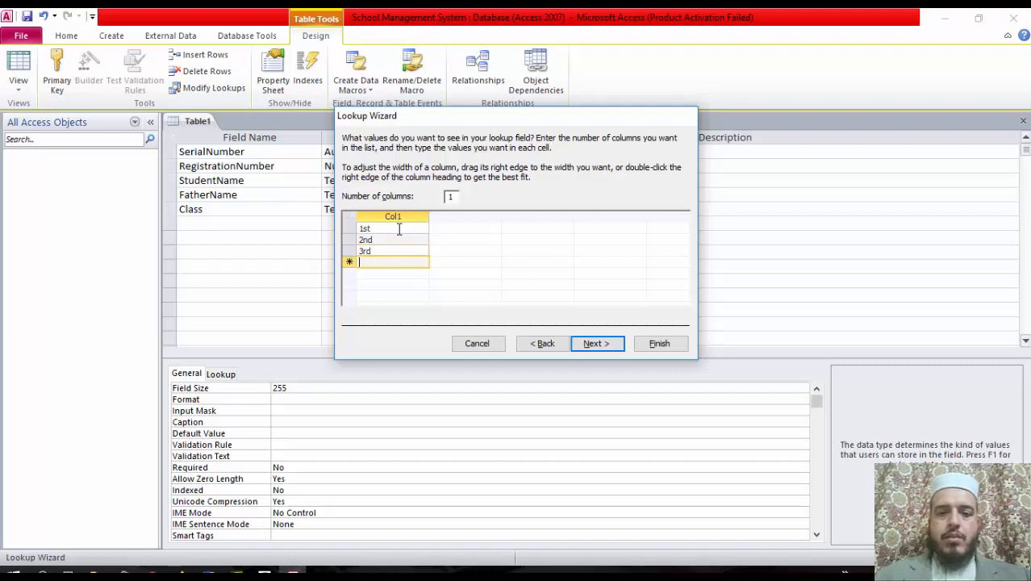
pyautogui.write('4th')
pyautogui.press('Return')
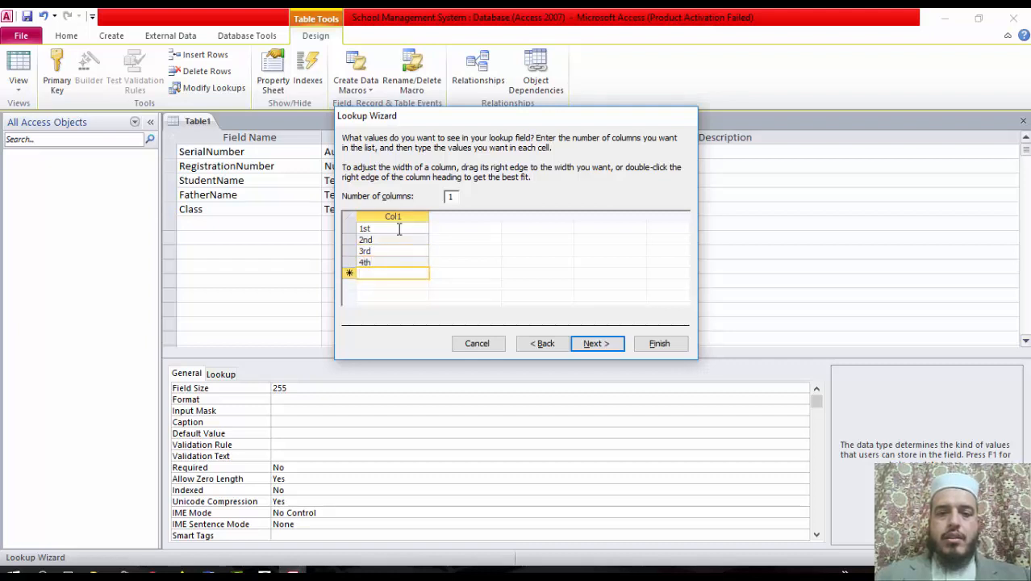
pyautogui.write('5th')
pyautogui.press('Return')
pyautogui.write('6')
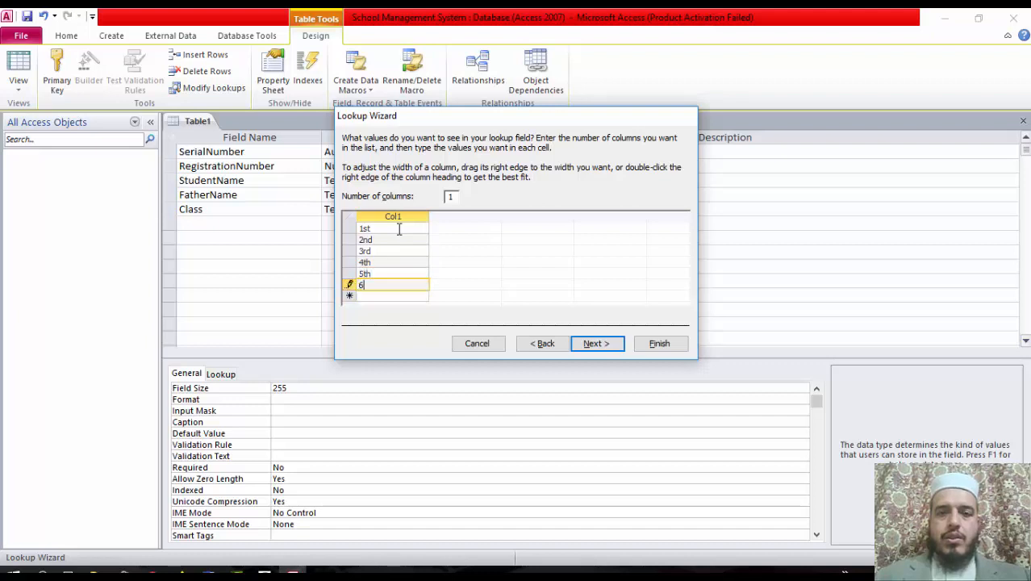
pyautogui.write('th')
pyautogui.press('Return')
pyautogui.write('7th')
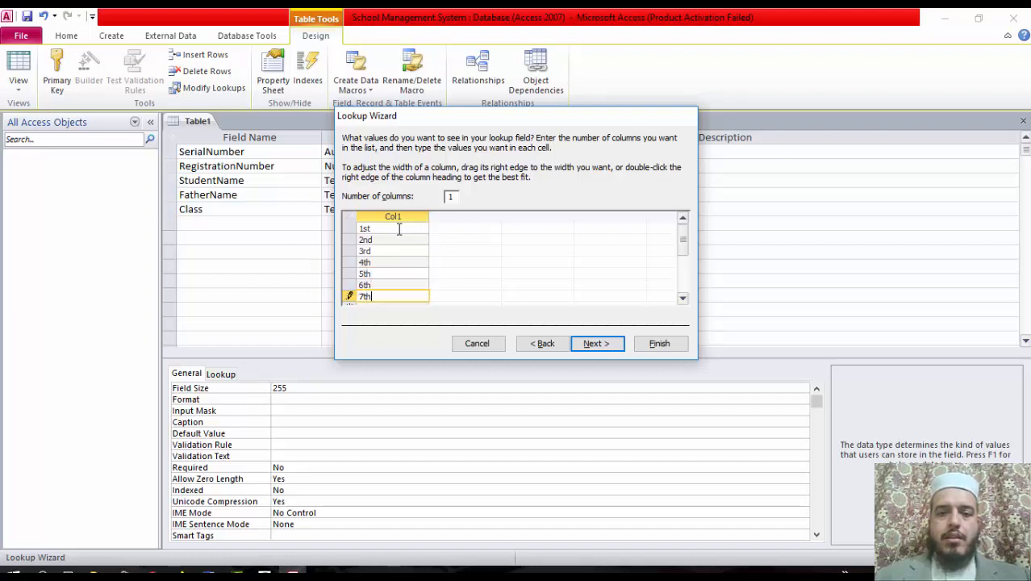
pyautogui.press('Return')
pyautogui.write('8th')
pyautogui.press('Return')
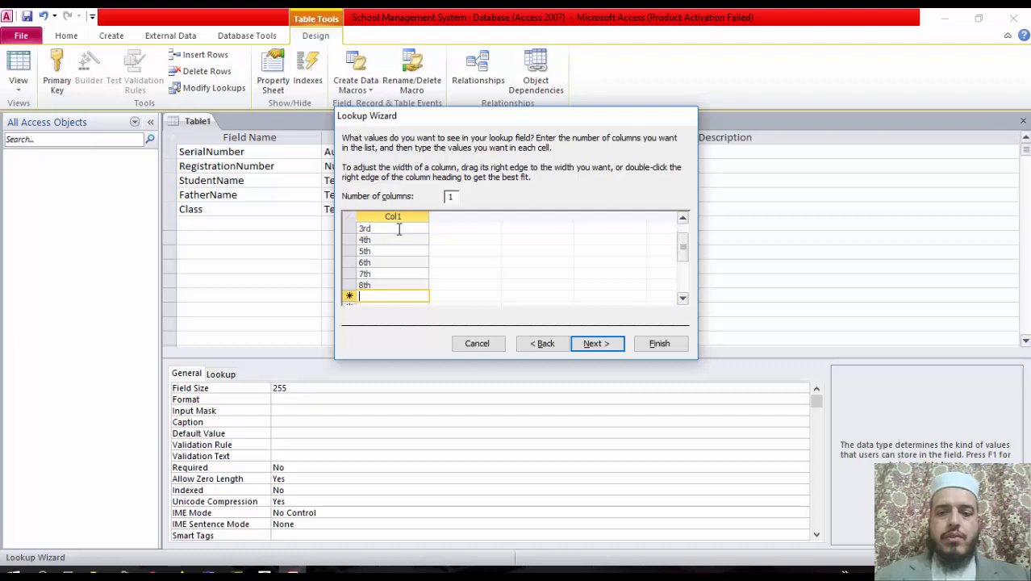
pyautogui.write('9th')
pyautogui.press('Return')
pyautogui.write('10')
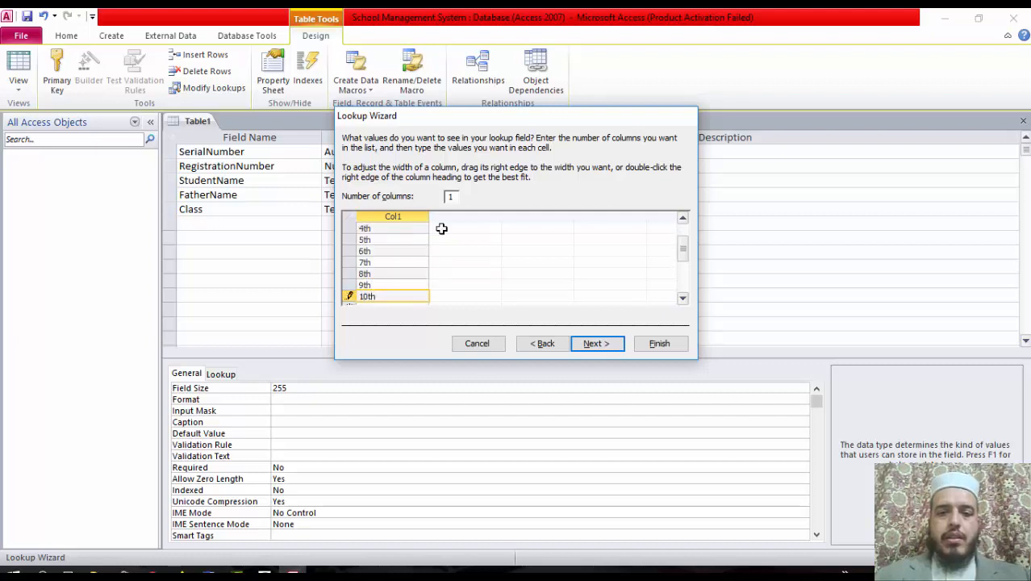
pyautogui.click(591, 344)
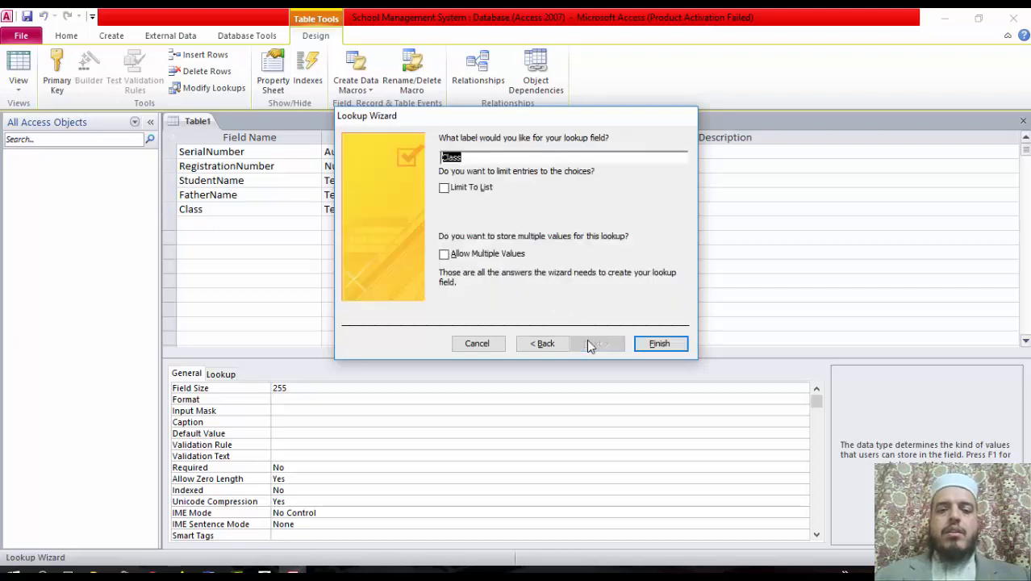
# Finish the Class lookup and describe Class as 'Select class name from list'
pyautogui.click(660, 345)
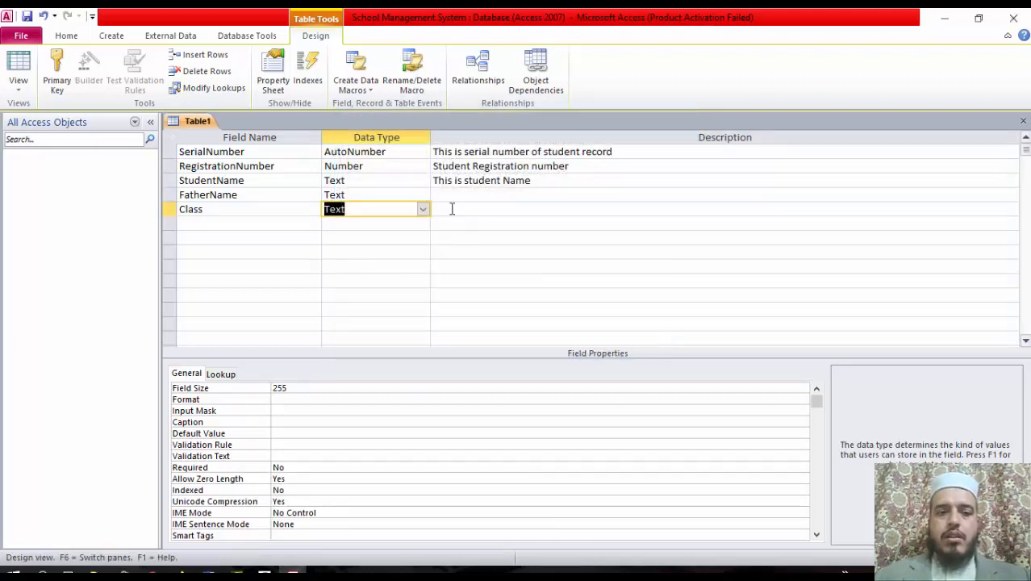
pyautogui.click(482, 209)
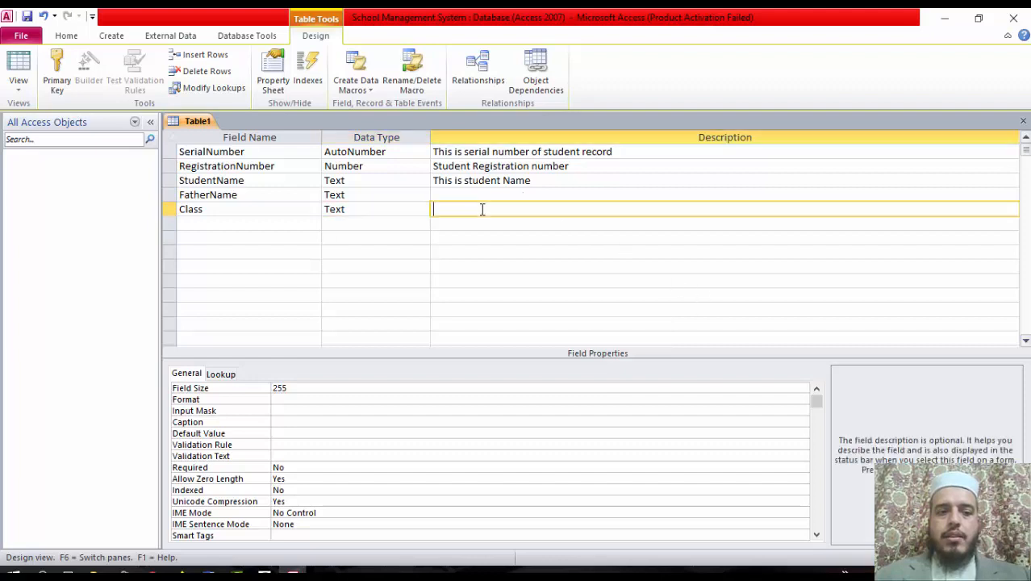
pyautogui.write('Select cl')
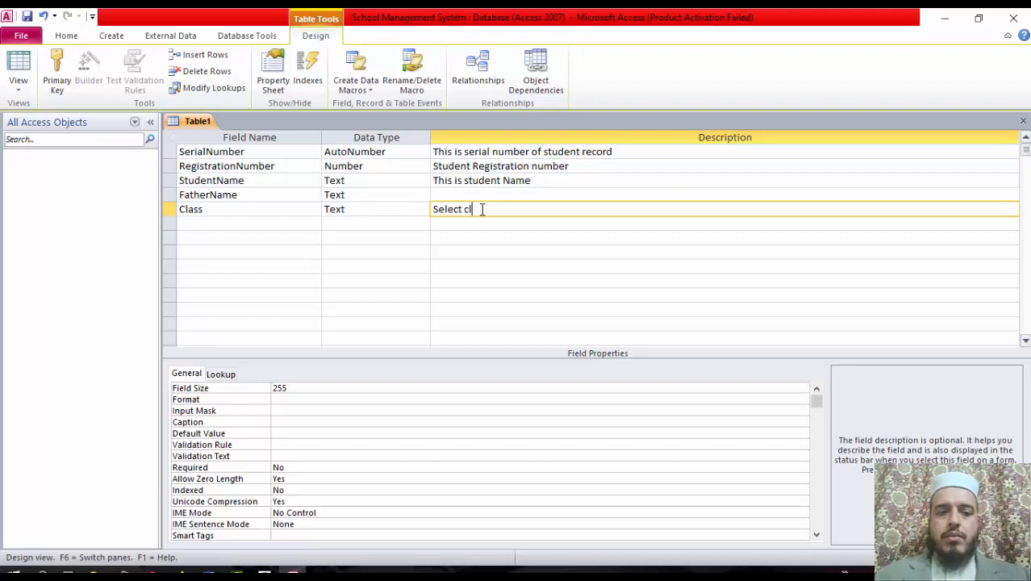
pyautogui.write('ass name fro')
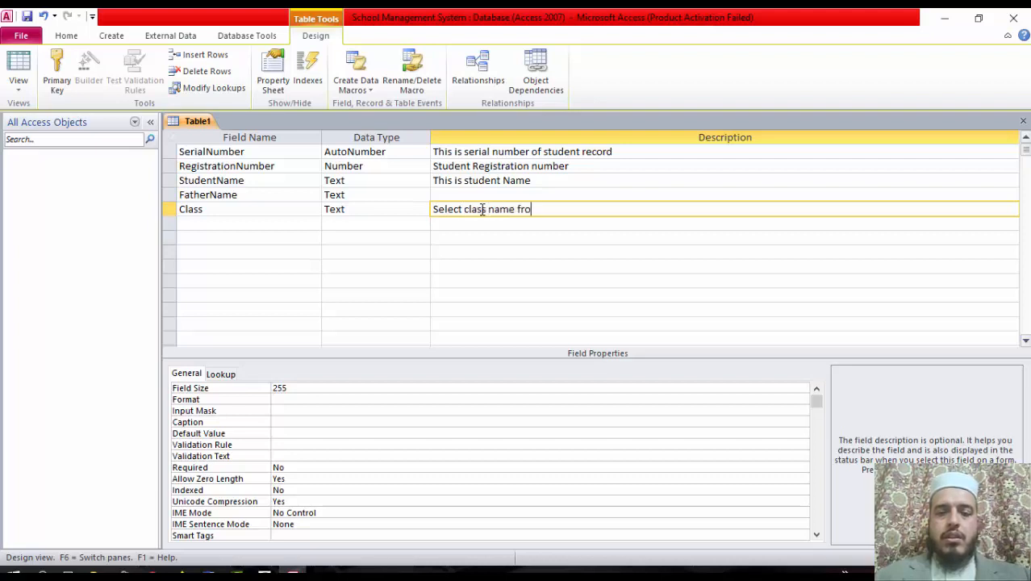
pyautogui.write('m list')
pyautogui.press('Return')
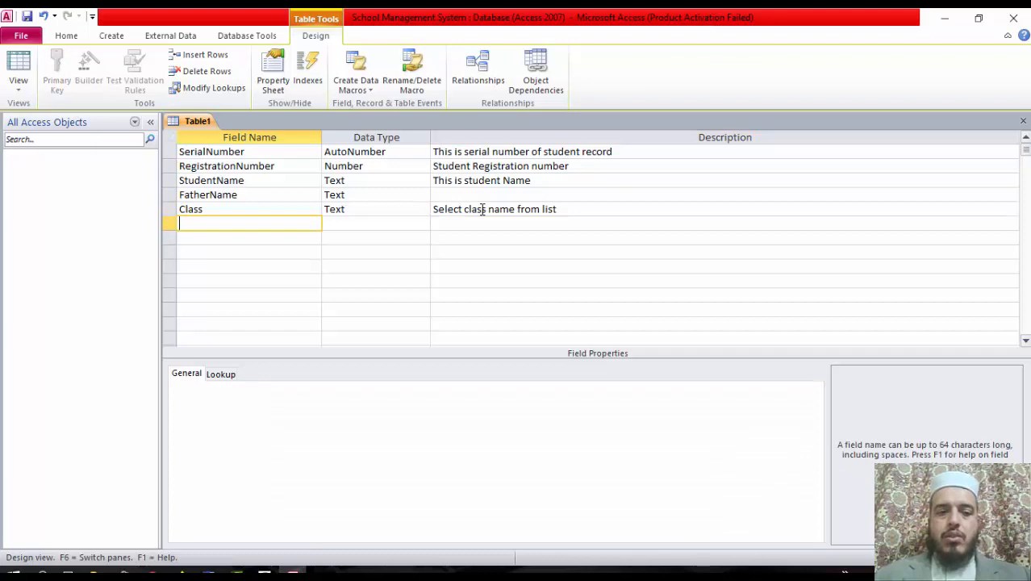
# Add a Currency field named Fee described 'this is fee field'
pyautogui.write('Fee')
pyautogui.press('Return')
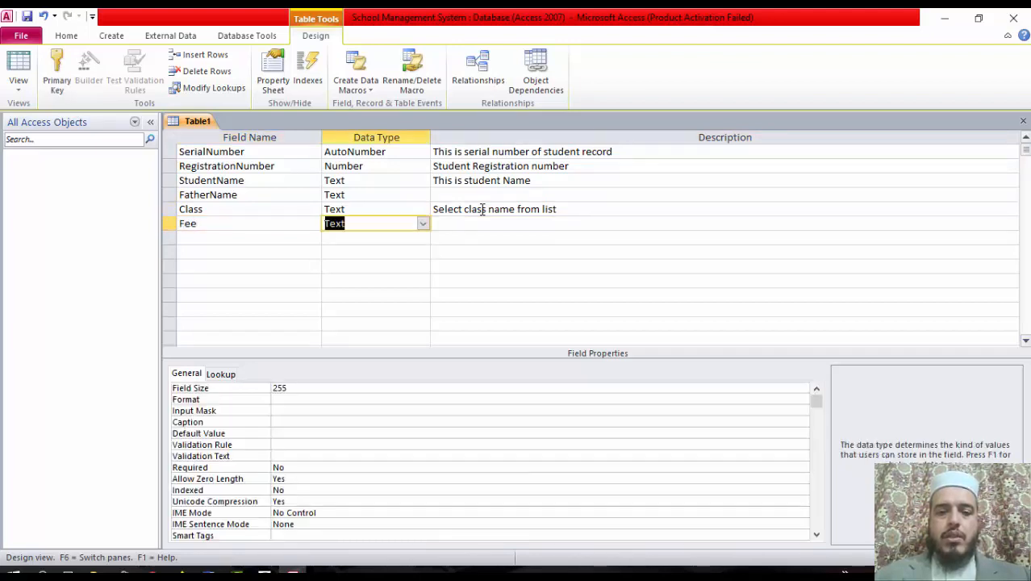
pyautogui.write('currency')
pyautogui.press('Return')
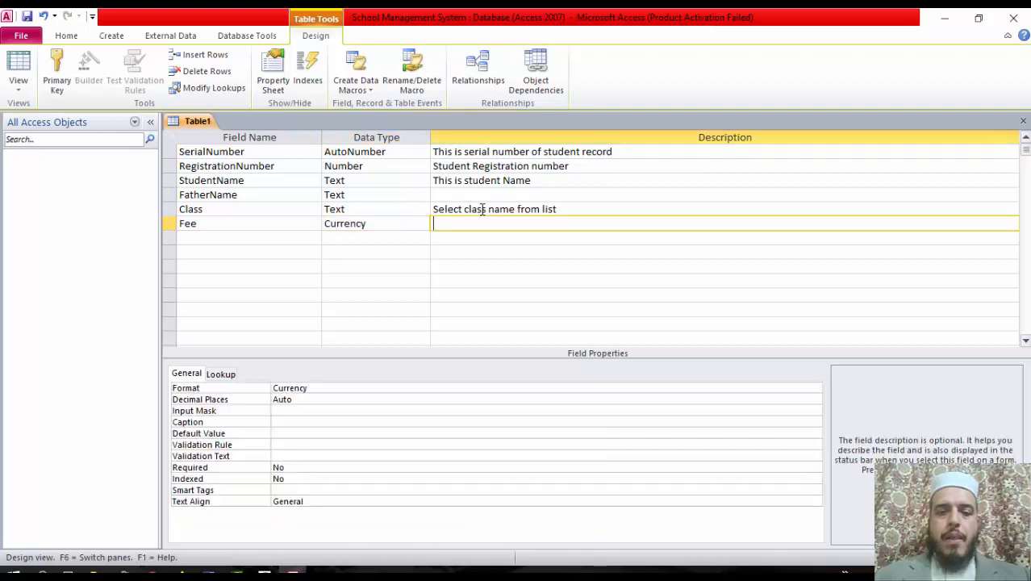
pyautogui.write('this is')
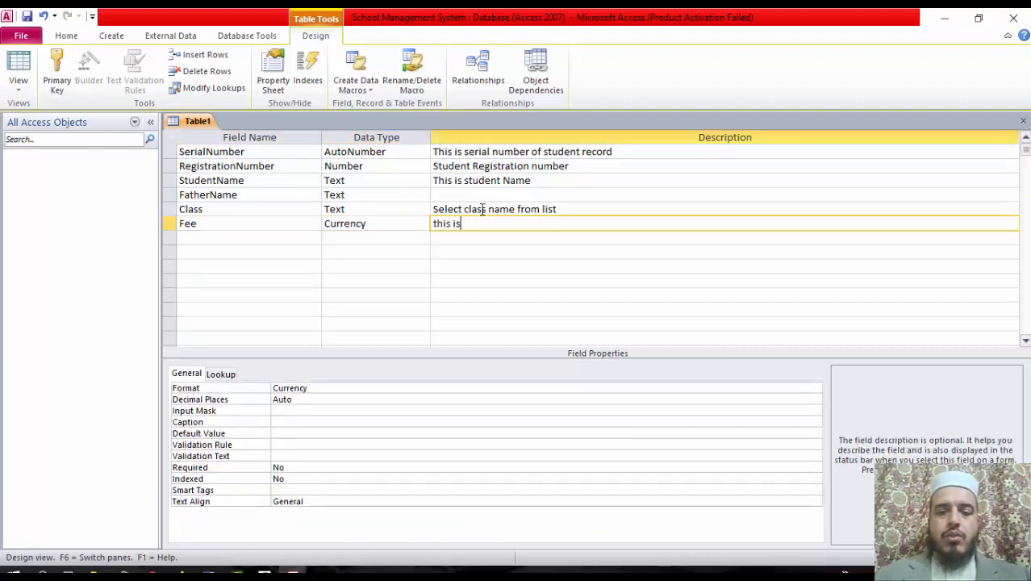
pyautogui.write(' fee field')
pyautogui.press('Return')
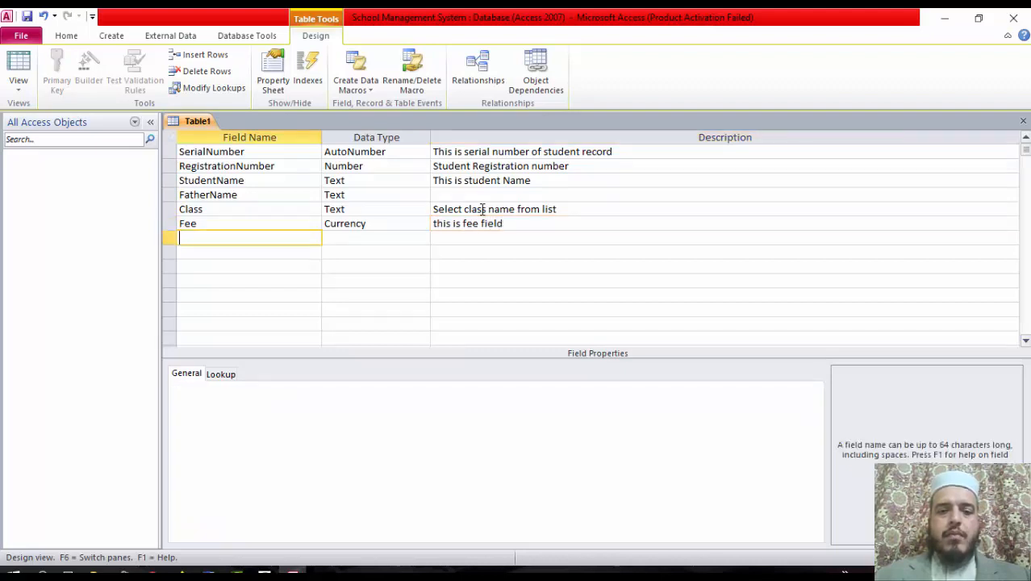
# Add dateofAdmission and DateofBirth as Date/Time fields
pyautogui.write('d')
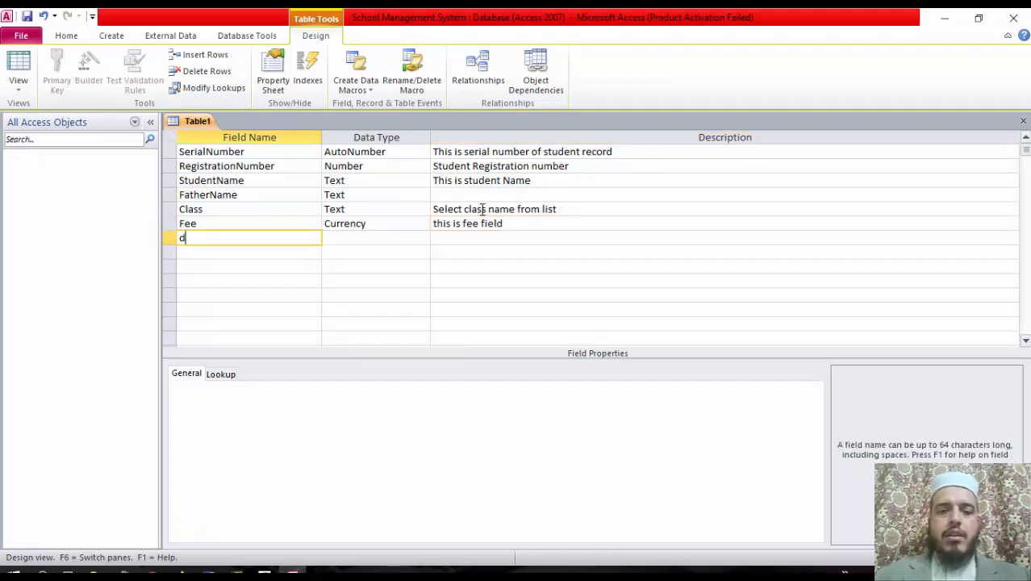
pyautogui.write('ateofAdmission')
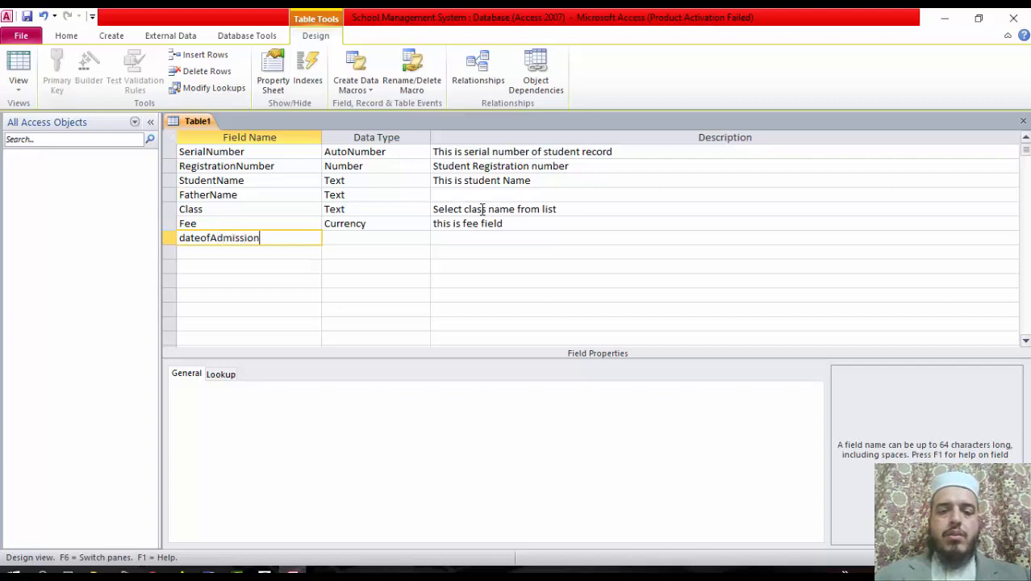
pyautogui.press('Return')
pyautogui.write('date/Time')
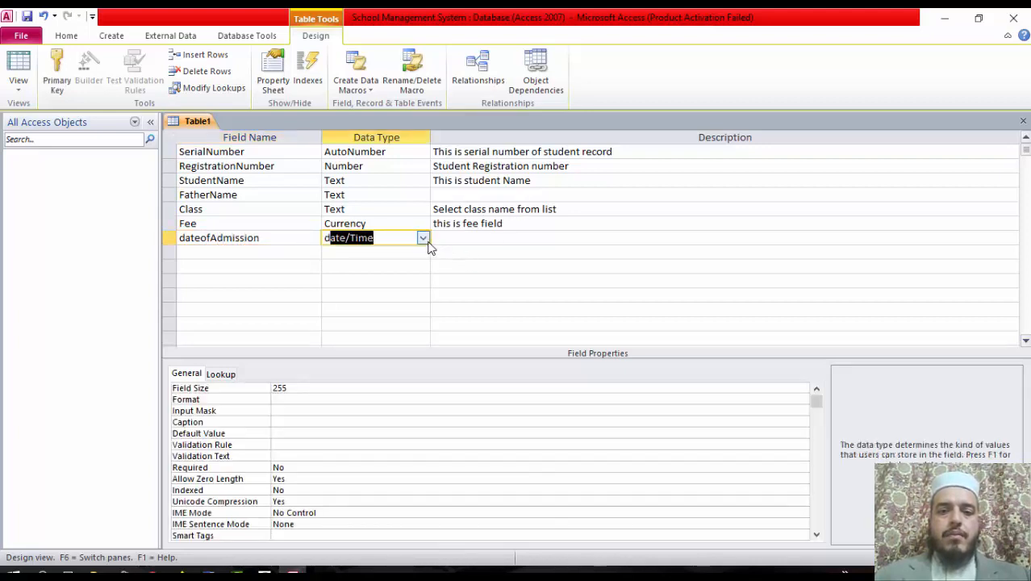
pyautogui.click(424, 240)
pyautogui.click(426, 242)
pyautogui.press('Return')
pyautogui.press('Return')
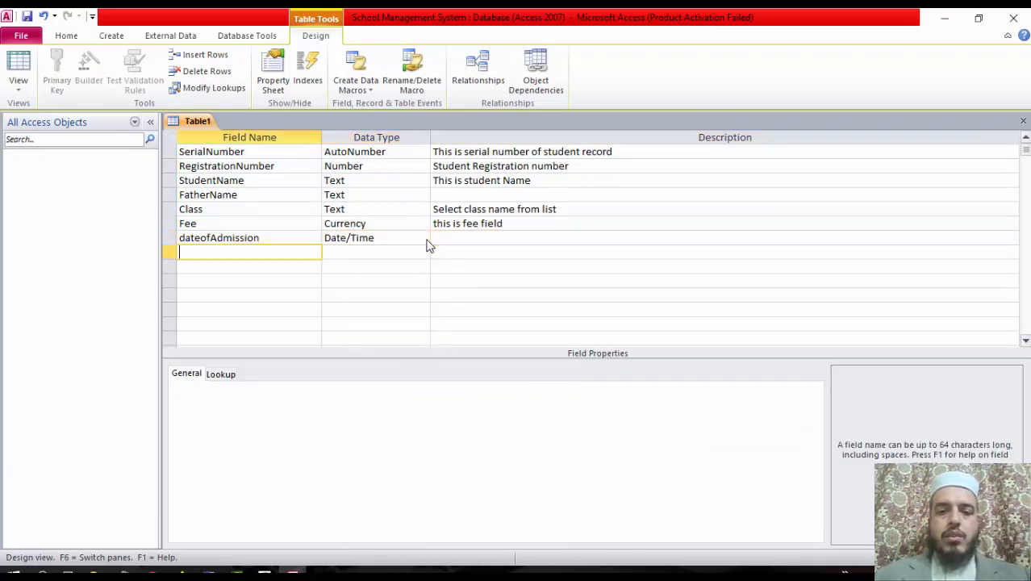
pyautogui.write('DateofBirth')
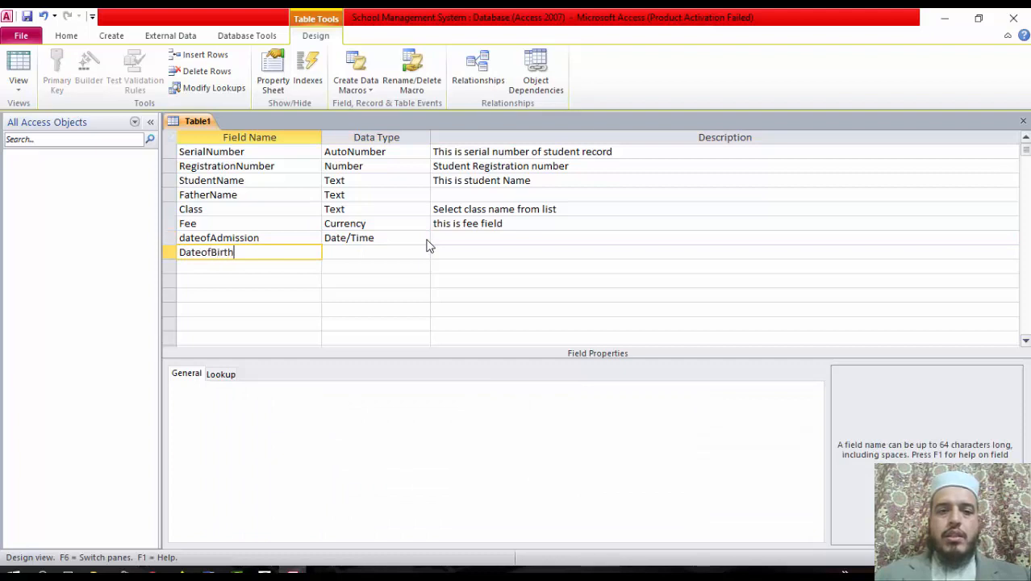
pyautogui.press('Return')
pyautogui.write('date/Time')
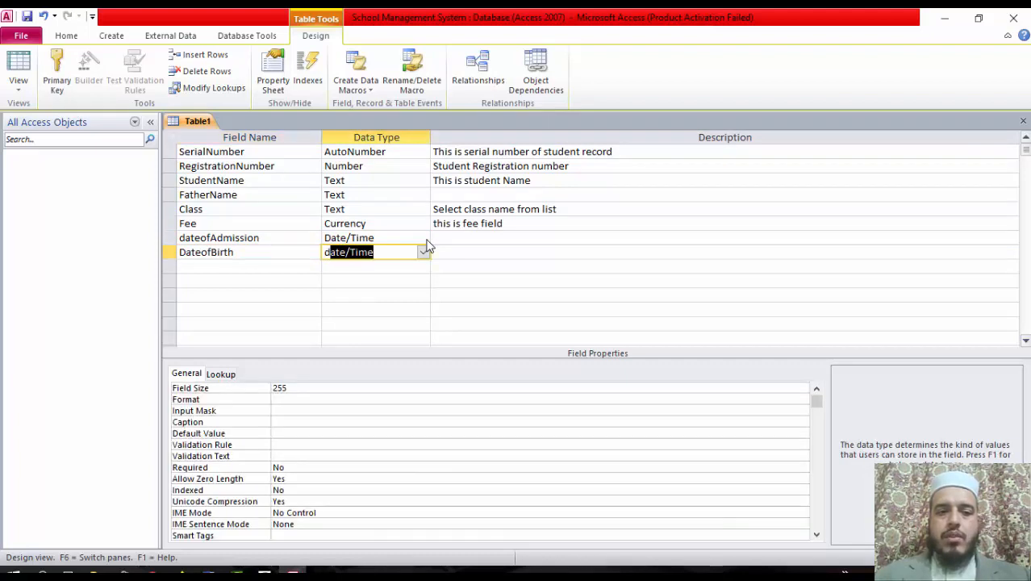
pyautogui.press('Return')
pyautogui.press('Return')
# Add an Address field with the Memo data type
pyautogui.write('Add')
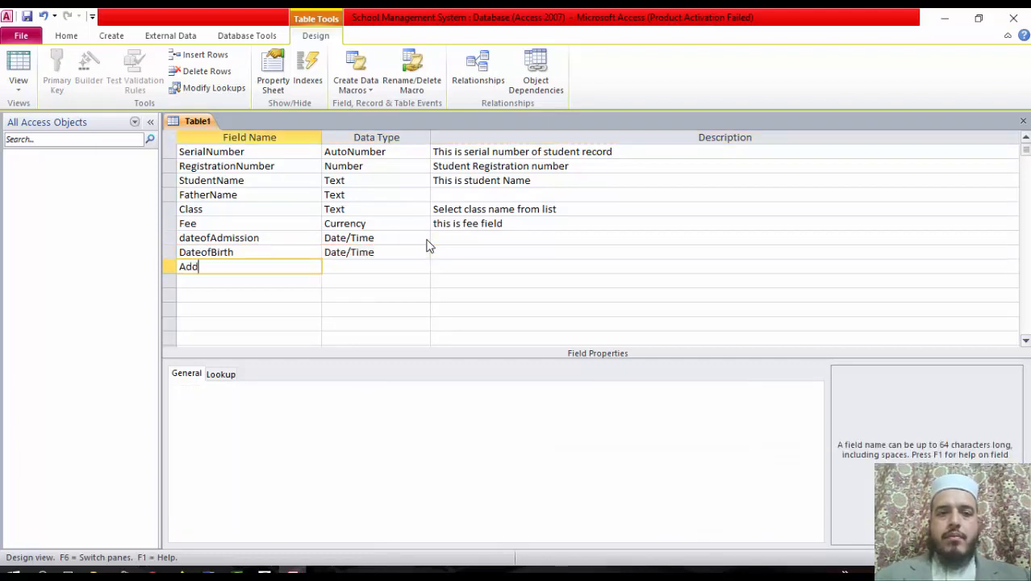
pyautogui.write('ress')
pyautogui.press('Return')
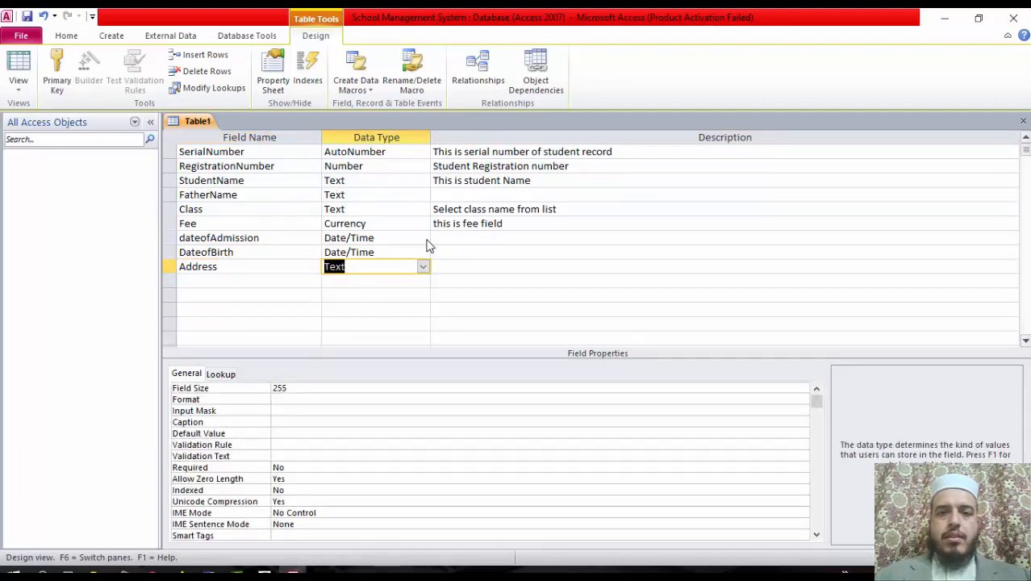
pyautogui.write('mo')
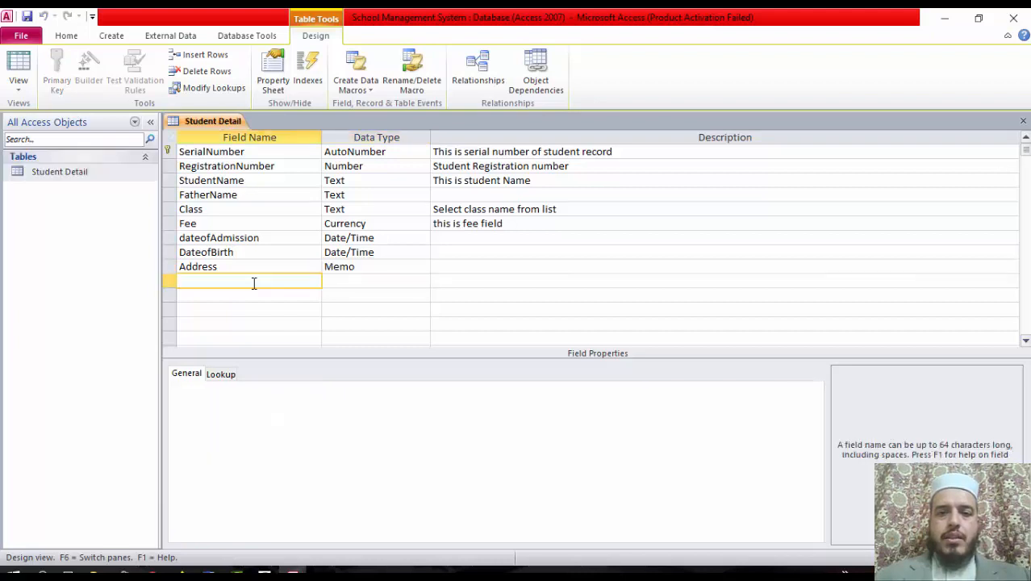
# Add a Photo field with the Attachment data type
pyautogui.write('Photo')
pyautogui.press('Return')
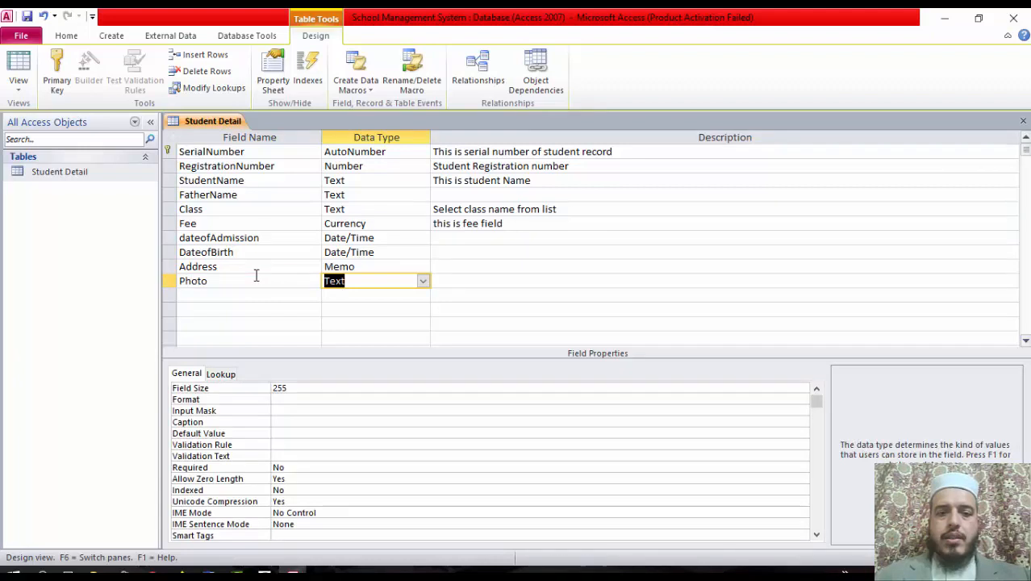
pyautogui.click(422, 281)
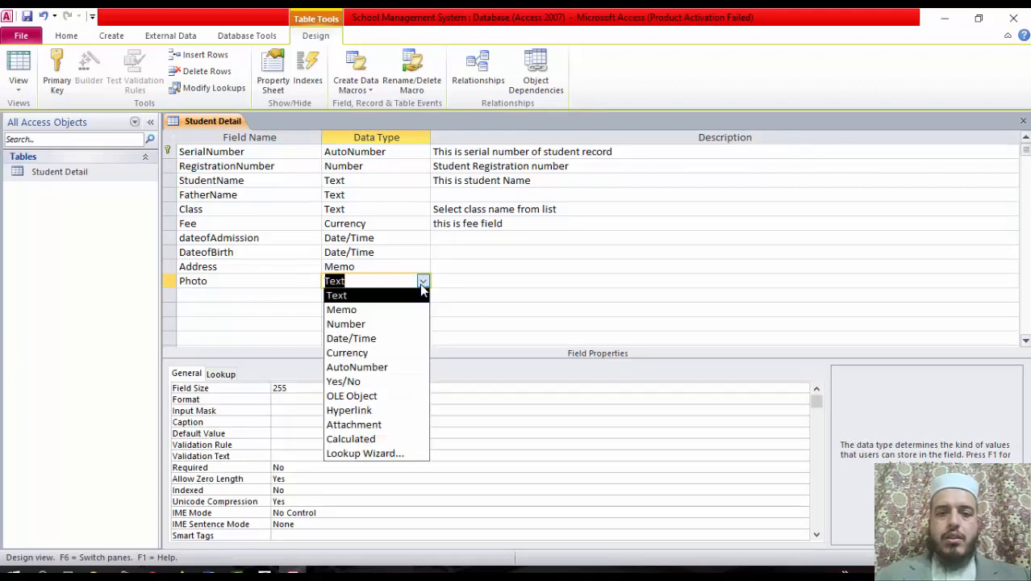
pyautogui.click(391, 425)
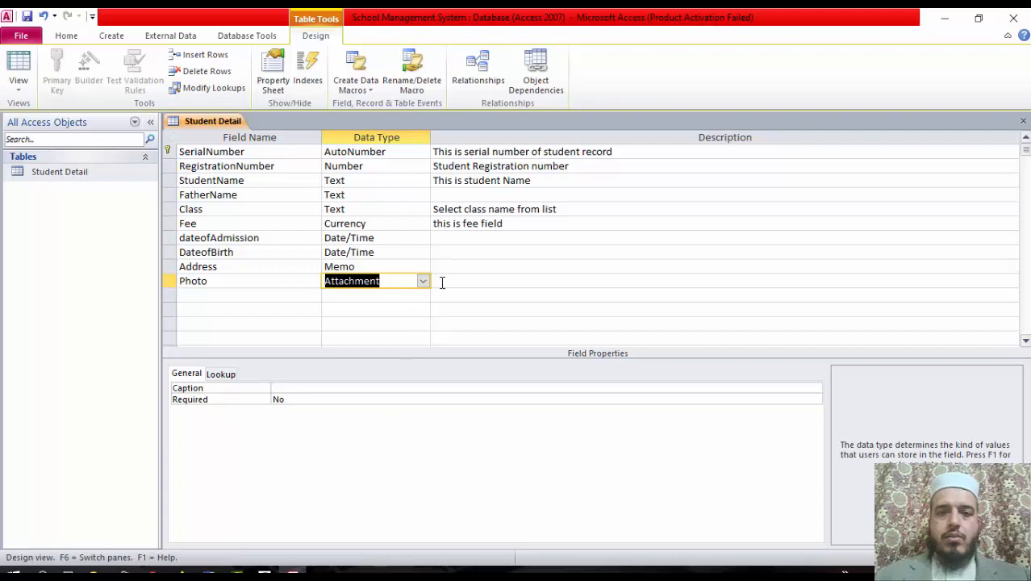
pyautogui.click(452, 282)
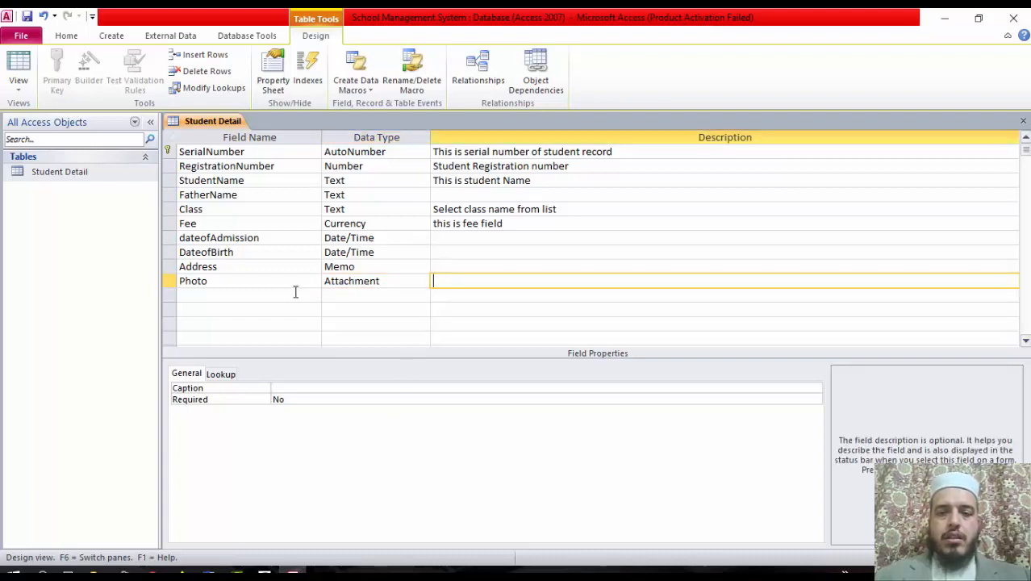
pyautogui.click(259, 166)
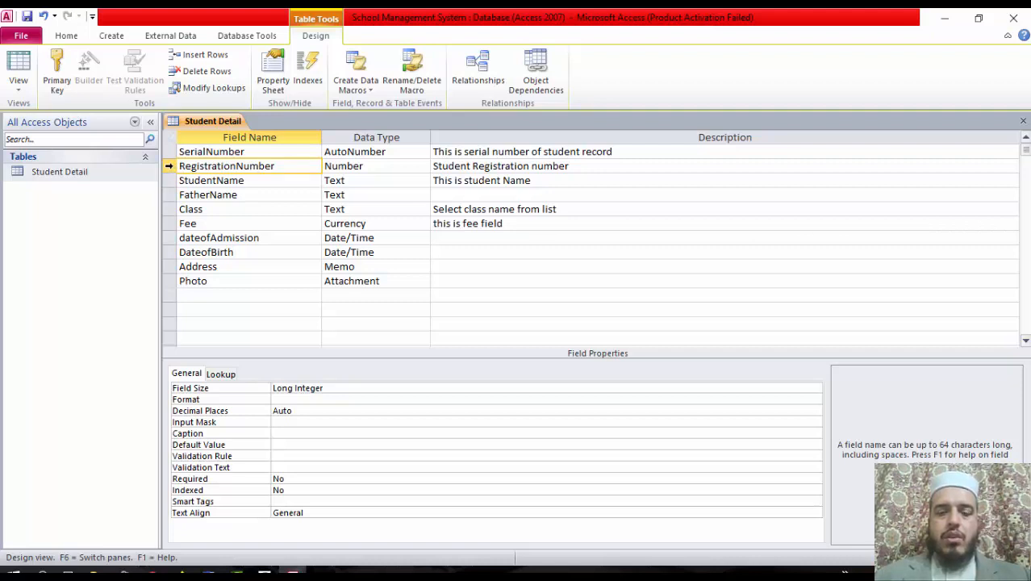
# Make RegistrationNumber the Student Detail primary key and close the design
pyautogui.rightClick(171, 167)
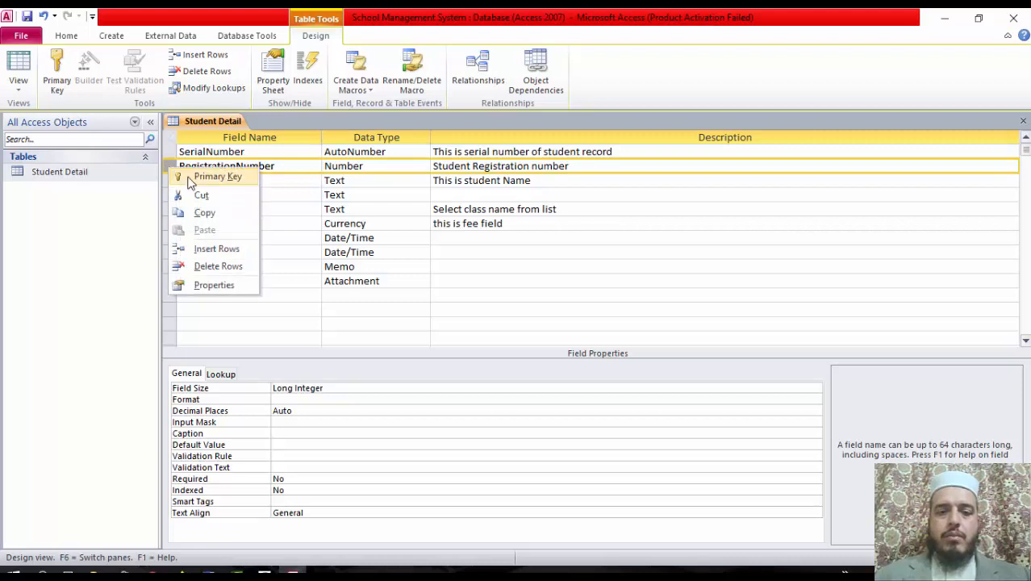
pyautogui.click(188, 177)
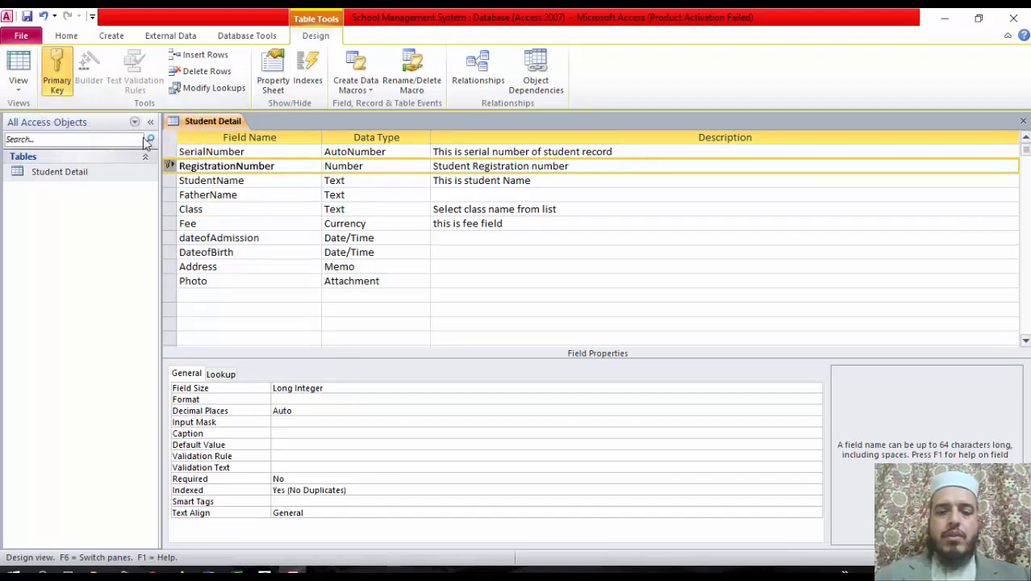
pyautogui.click(57, 86)
pyautogui.click(58, 85)
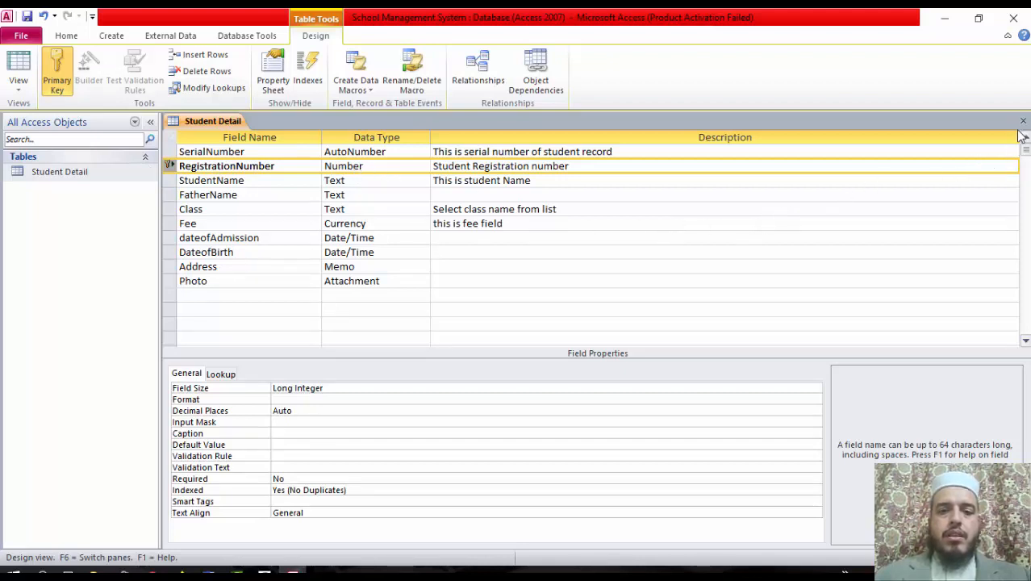
pyautogui.click(1023, 120)
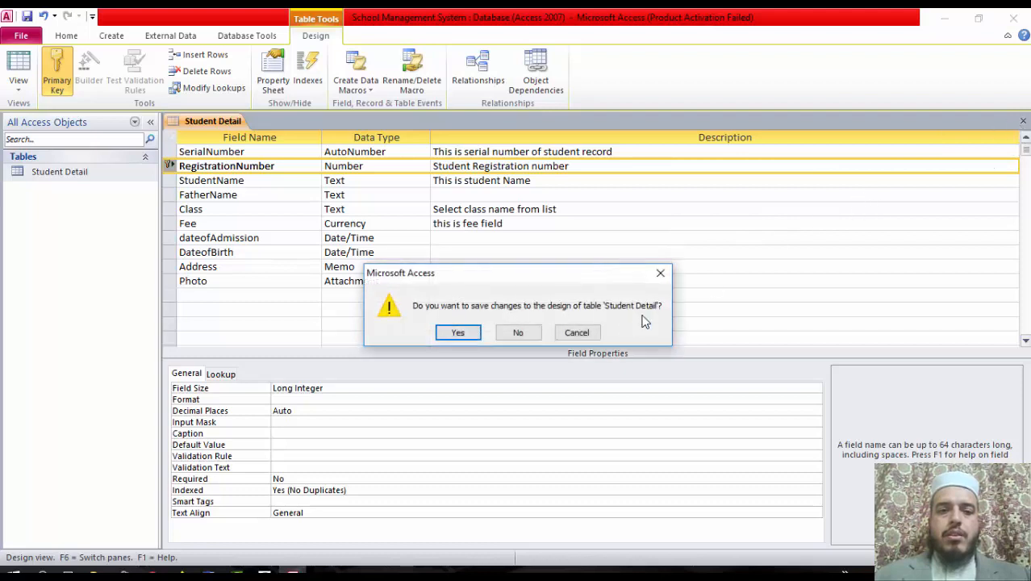
# Save the design, open the Student Detail datasheet, and autofit the FatherName and StudentName columns
pyautogui.click(454, 333)
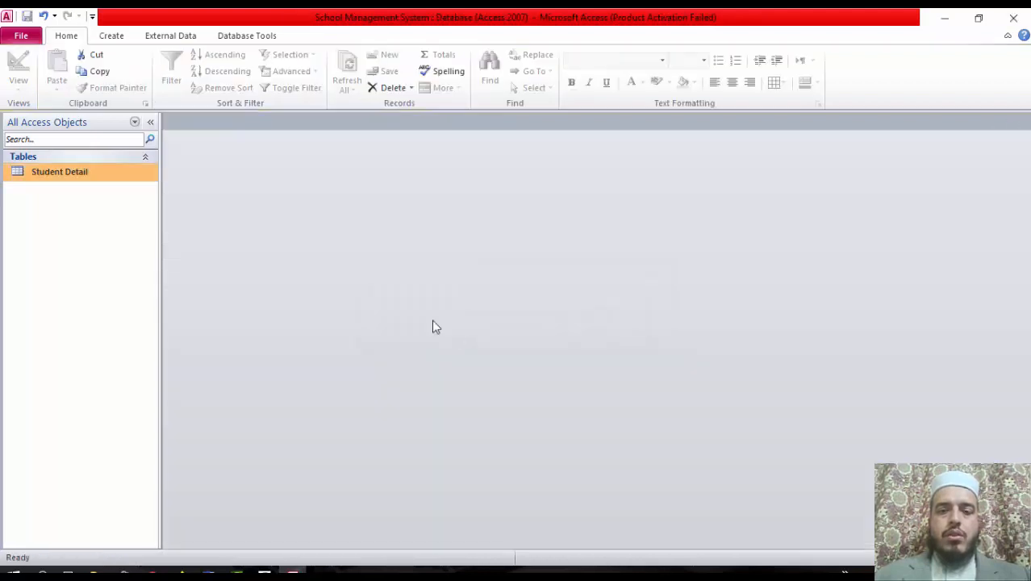
pyautogui.doubleClick(78, 176)
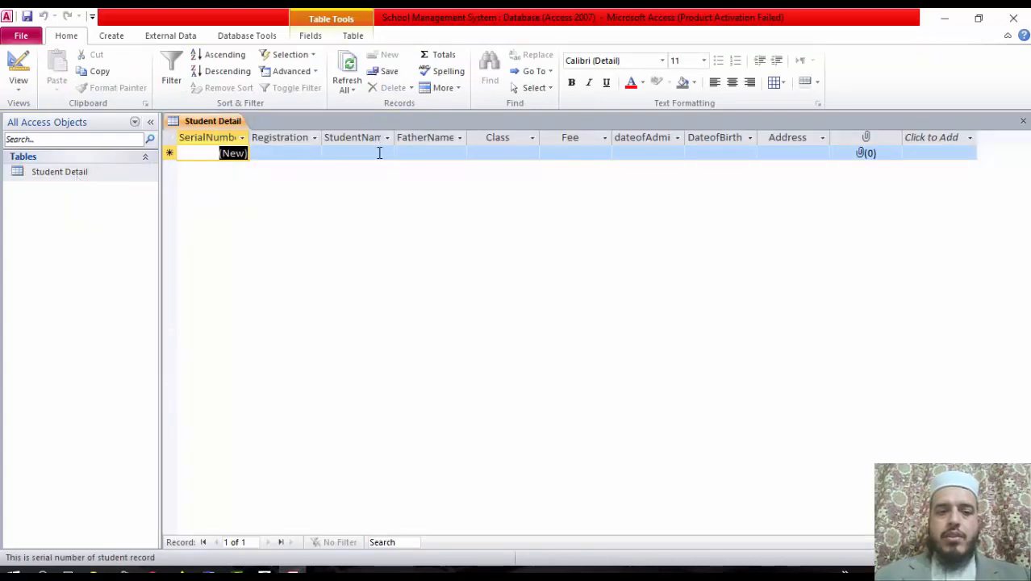
pyautogui.doubleClick(467, 137)
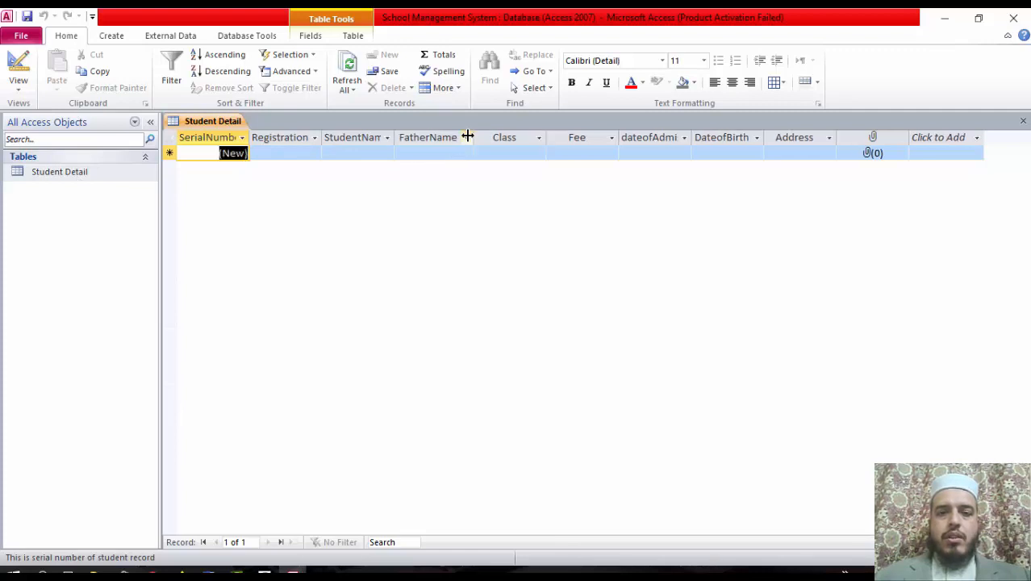
pyautogui.doubleClick(394, 135)
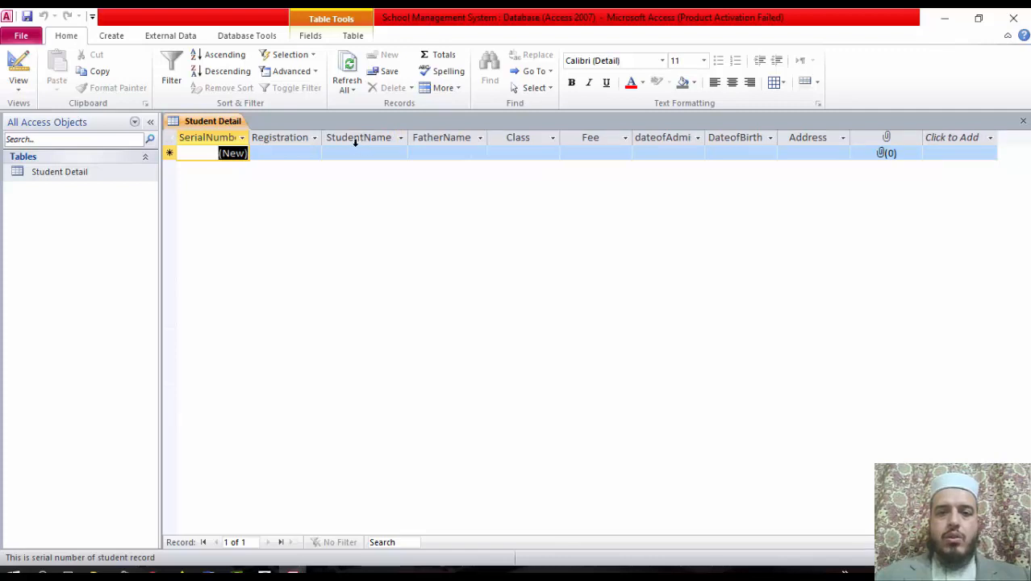
# Autofit the Registration column, then close the table and save the layout changes
pyautogui.click(318, 137)
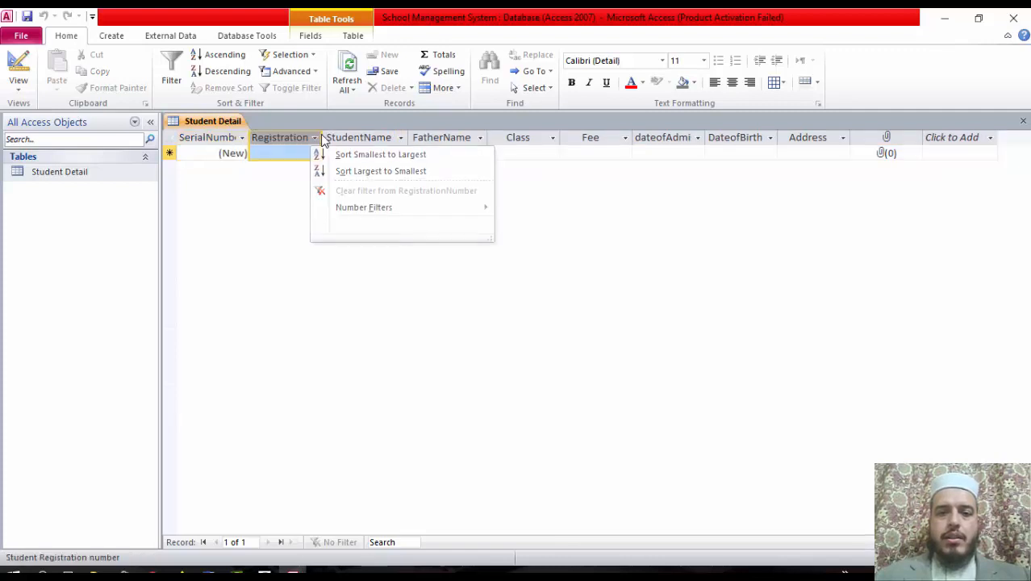
pyautogui.click(321, 138)
pyautogui.doubleClick(321, 137)
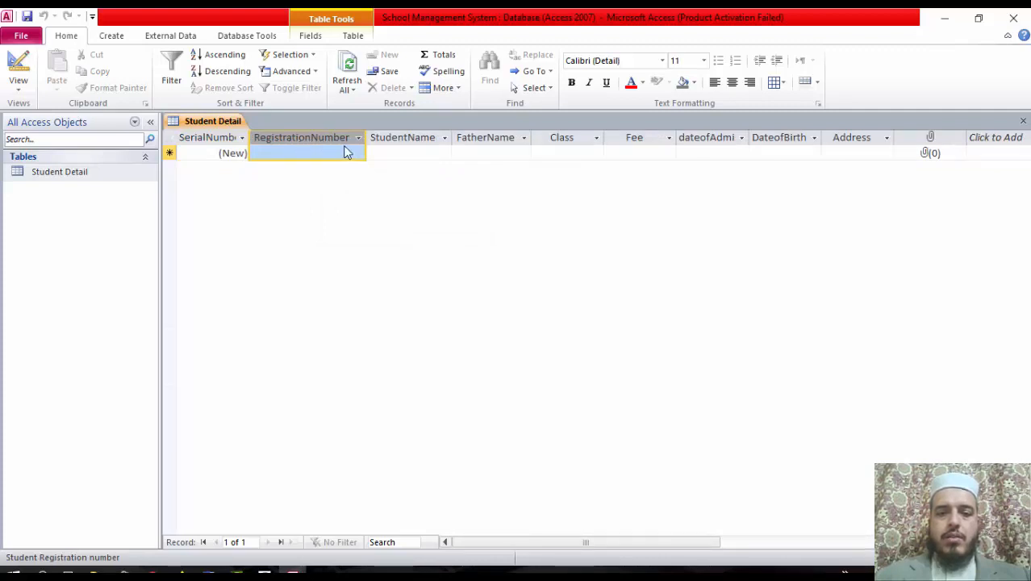
pyautogui.click(1023, 120)
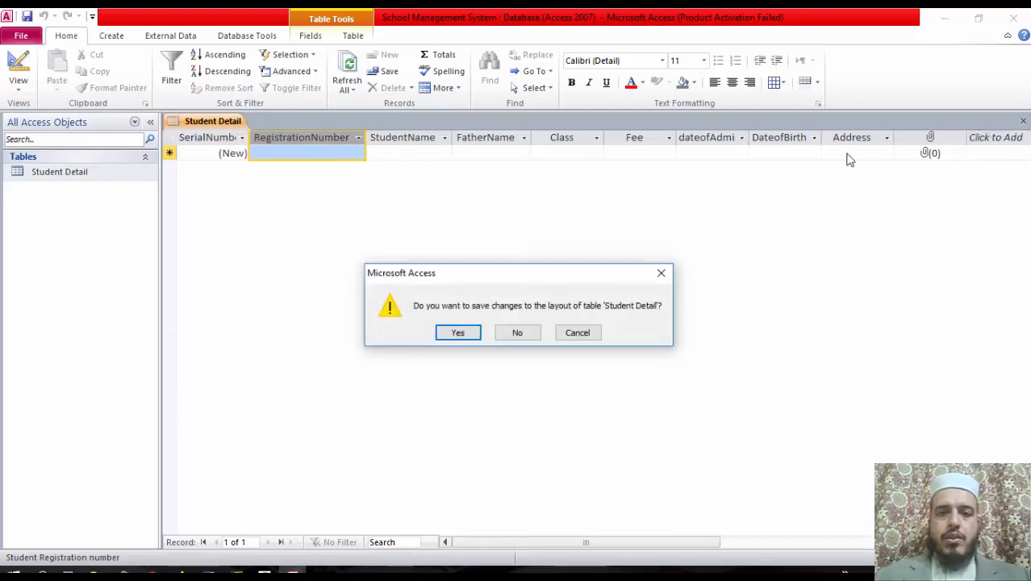
pyautogui.click(471, 333)
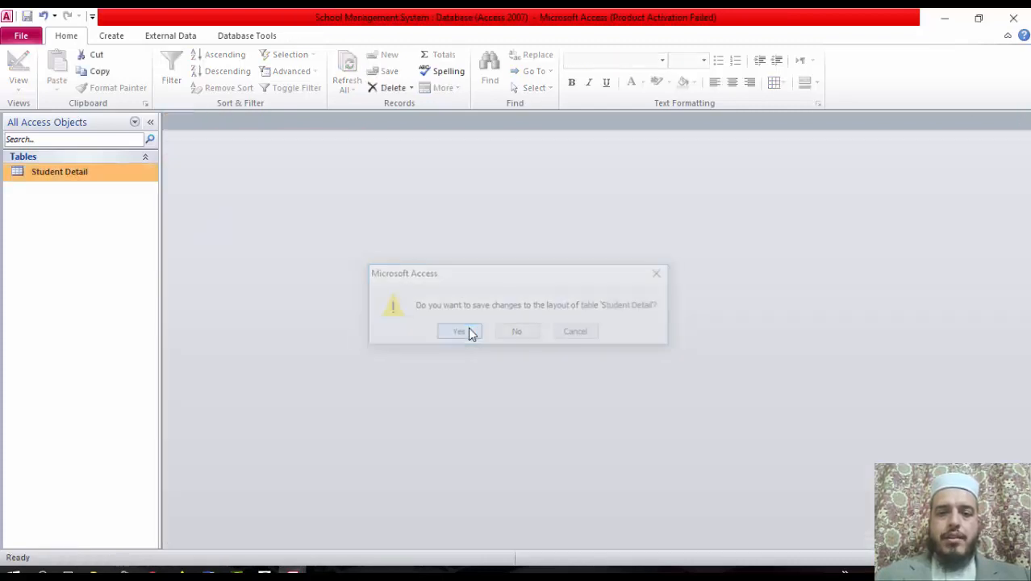
# Open Student Detail in Design view and caption the SerialNumber field 'Serial Number'
pyautogui.rightClick(74, 172)
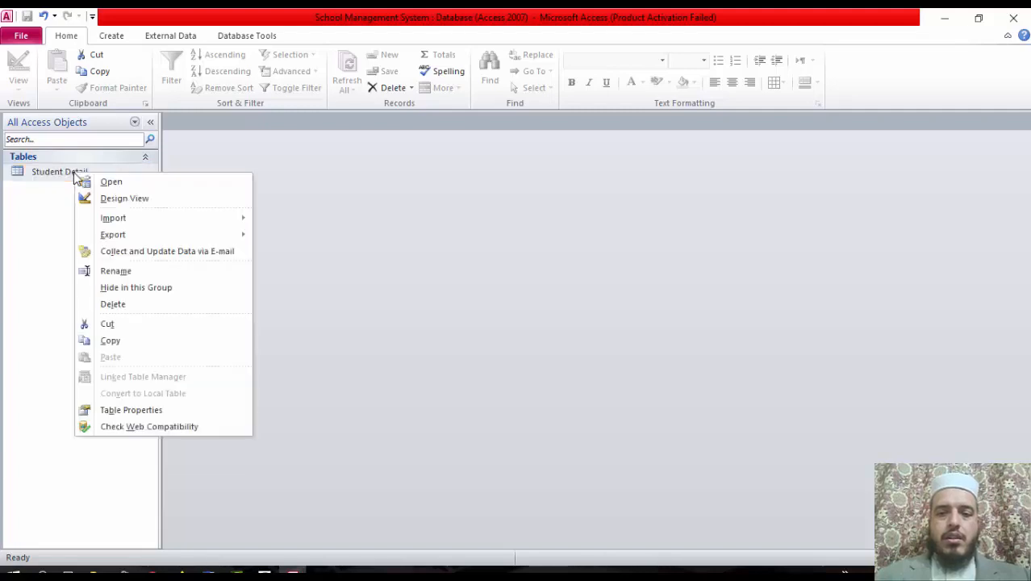
pyautogui.click(129, 205)
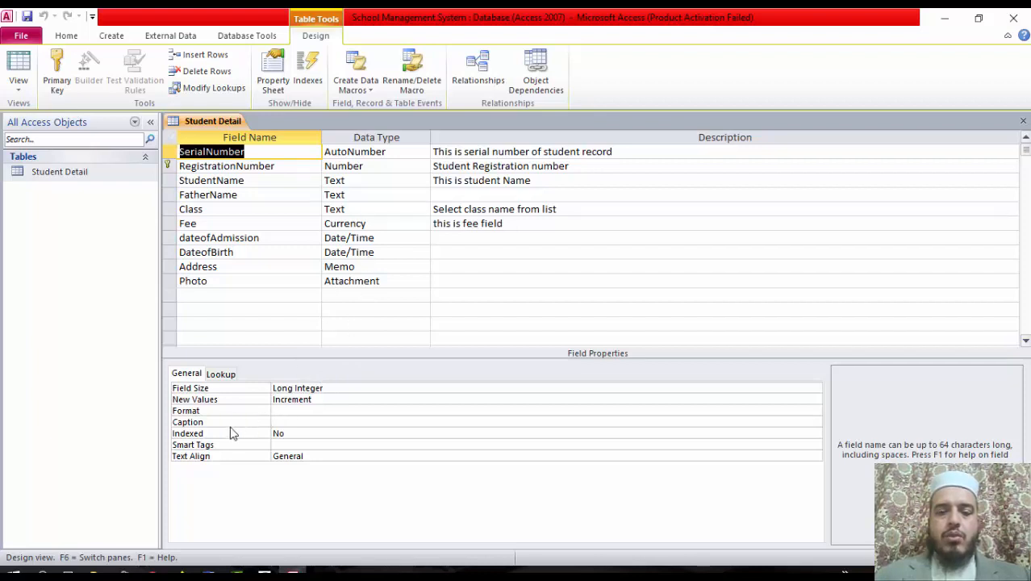
pyautogui.click(276, 421)
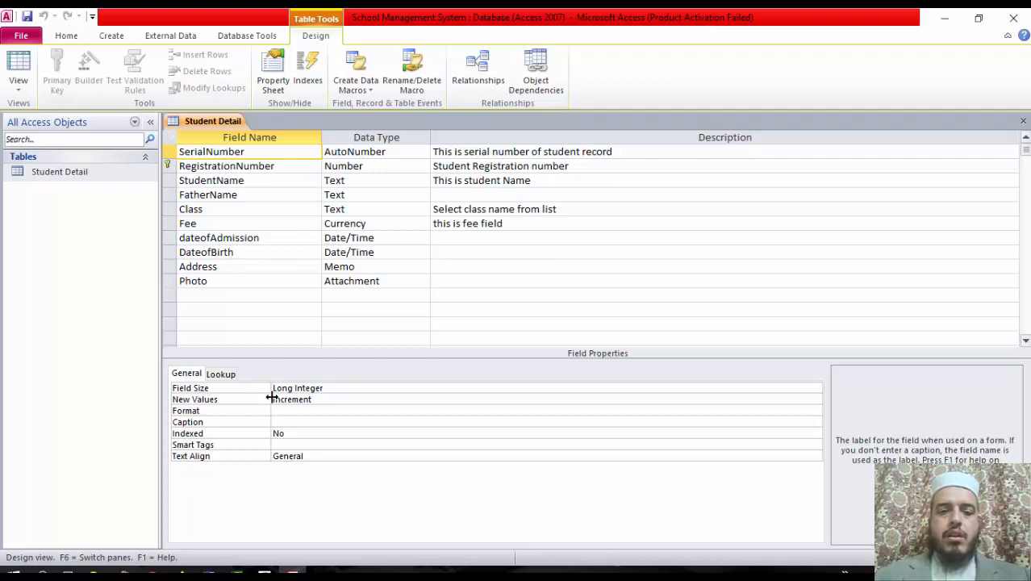
pyautogui.write('al Number')
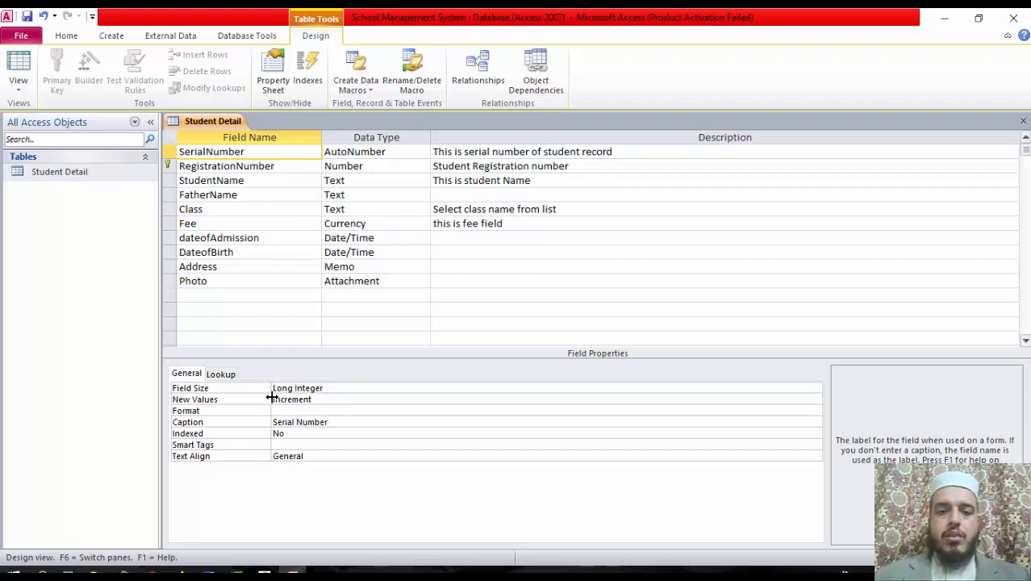
pyautogui.click(356, 166)
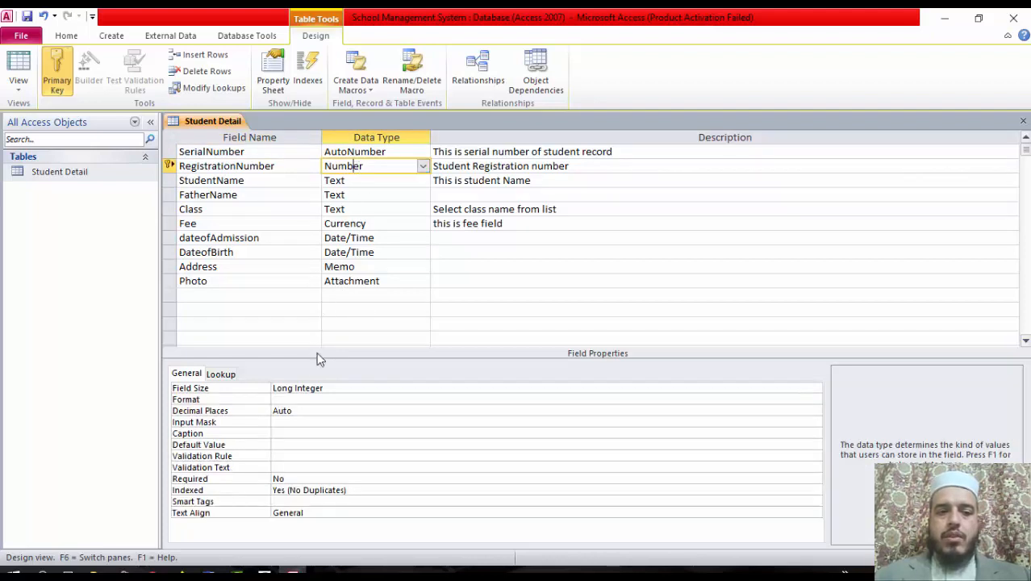
# Give the RegistrationNumber field the caption 'Student Registration'
pyautogui.click(285, 433)
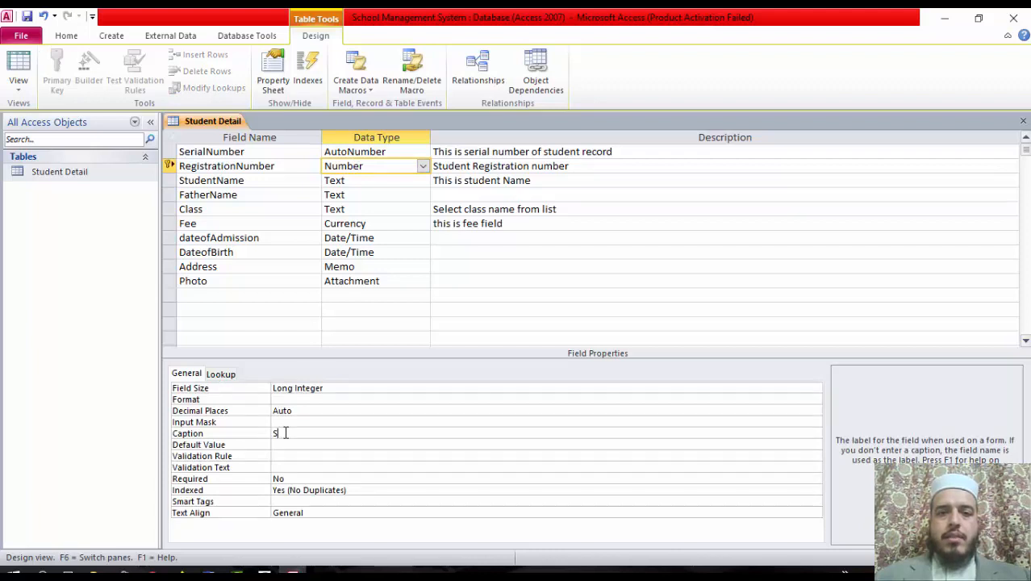
pyautogui.write('Student Registration')
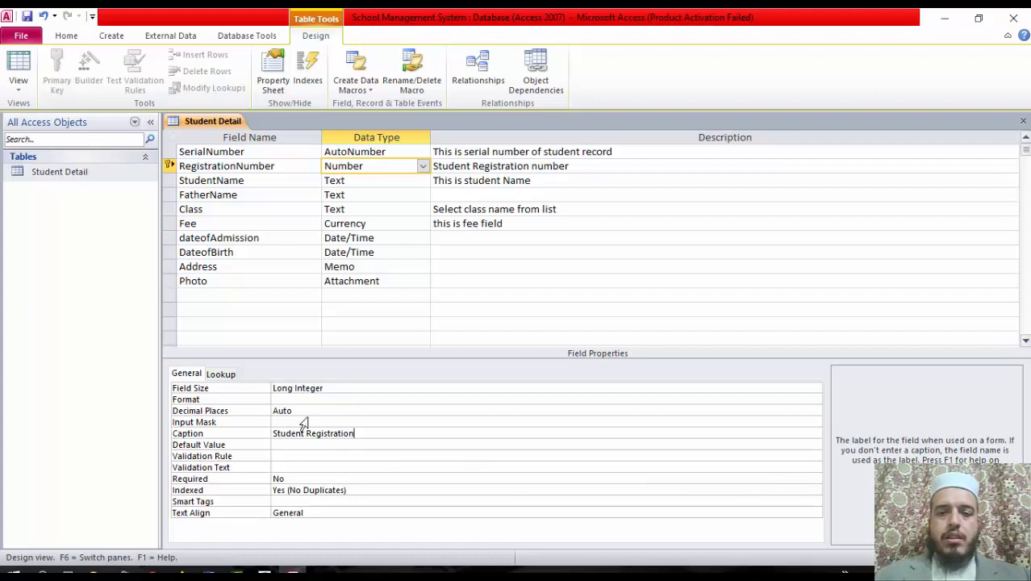
pyautogui.click(334, 445)
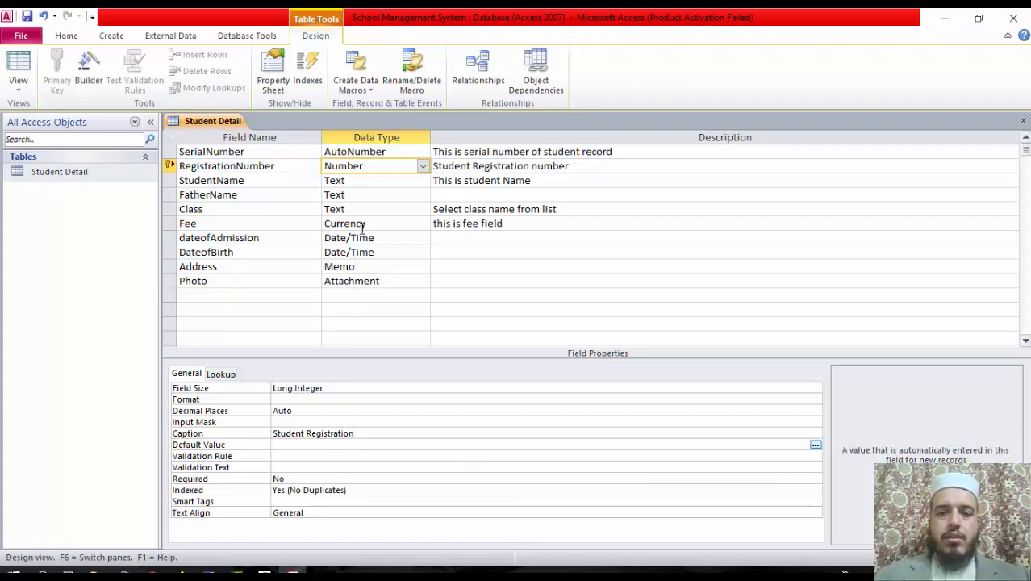
# Caption StudentName 'Student Name', set its field size to 25, and close the design
pyautogui.click(359, 181)
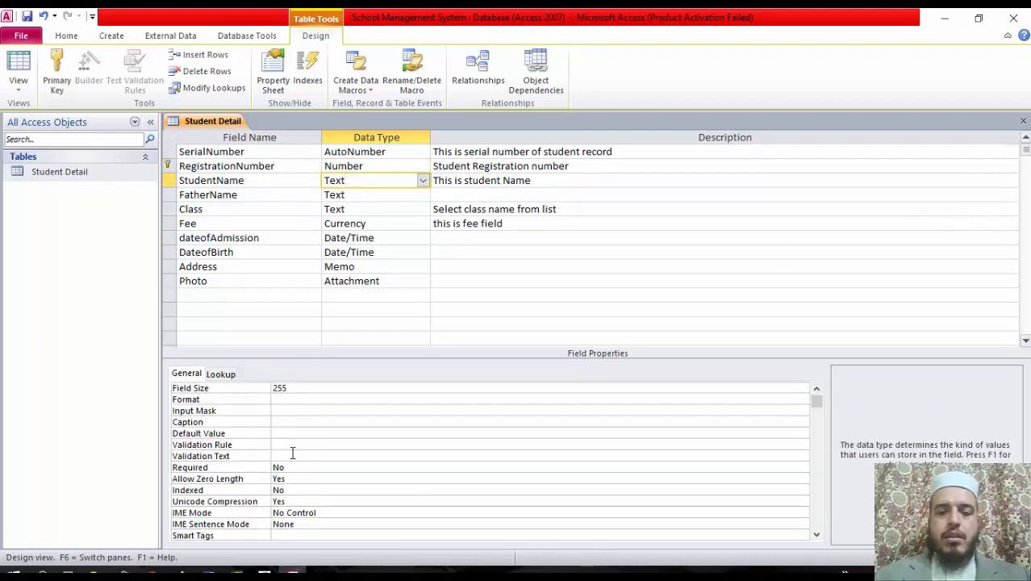
pyautogui.click(291, 421)
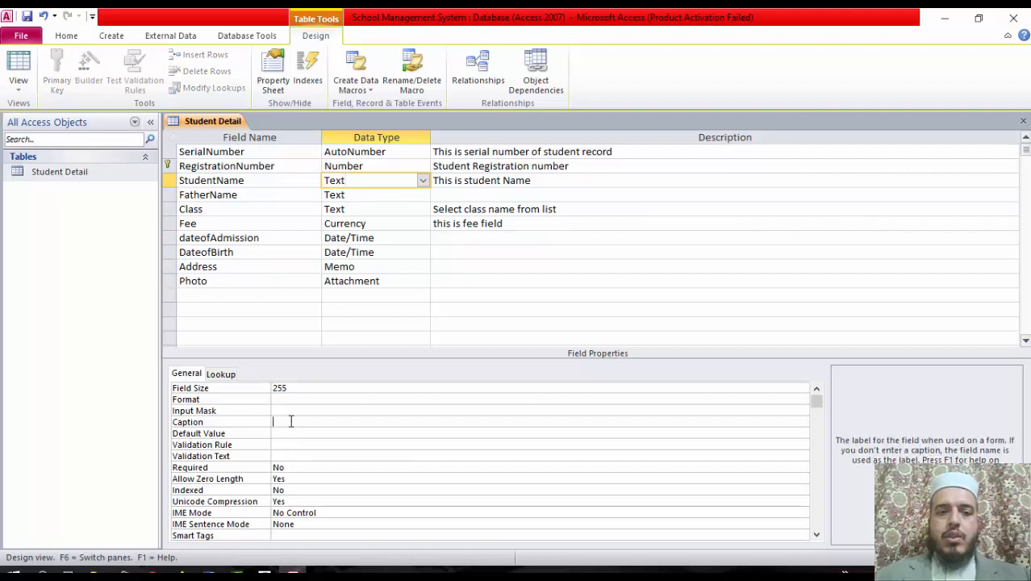
pyautogui.write('Student Name')
pyautogui.press('Return')
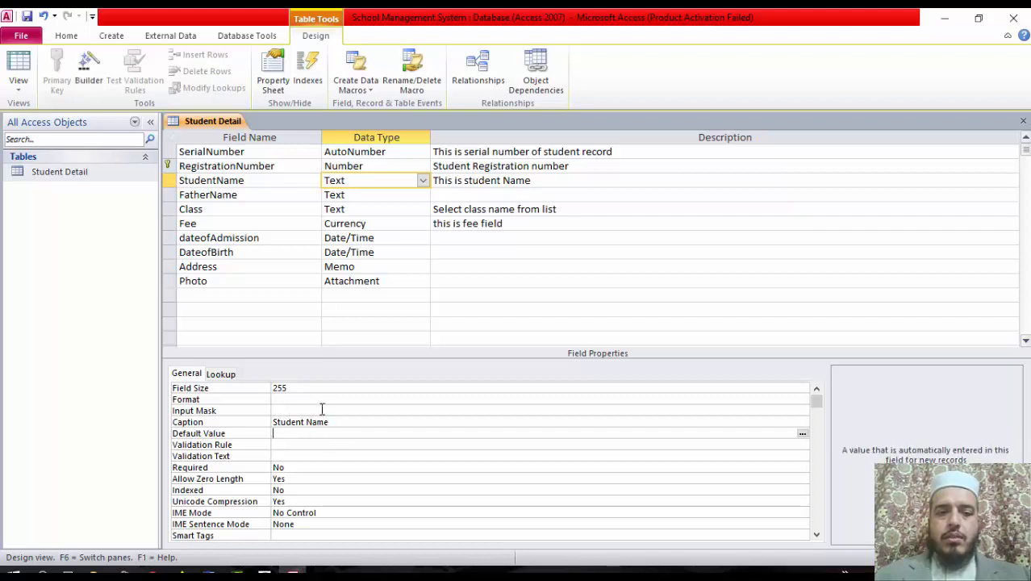
pyautogui.click(304, 388)
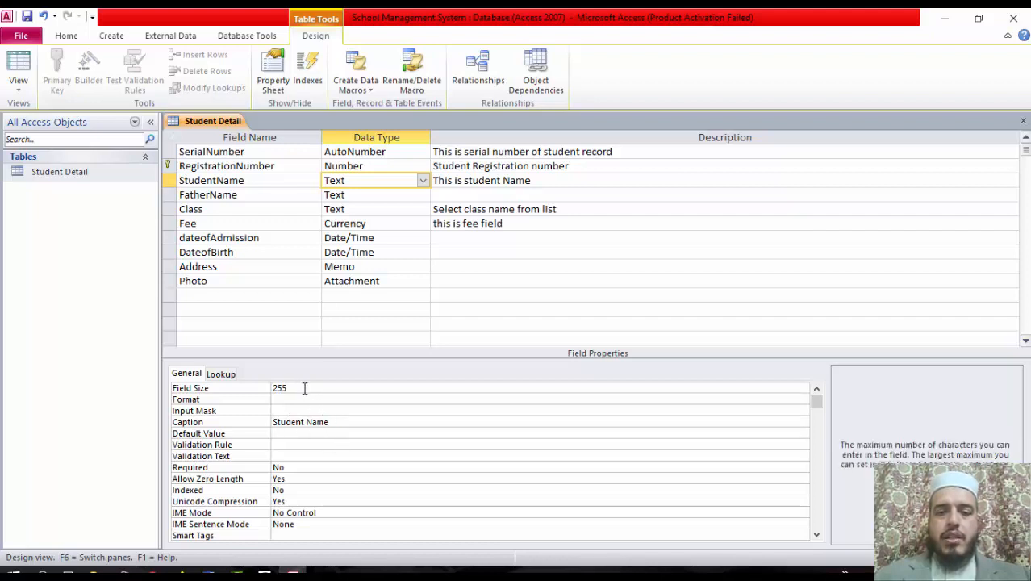
pyautogui.press('Return')
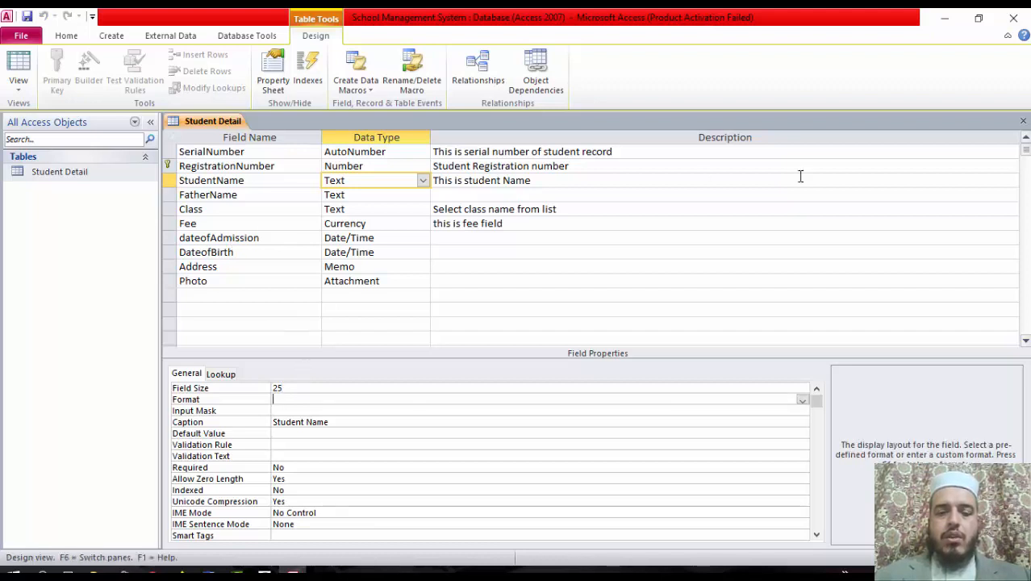
pyautogui.click(1023, 120)
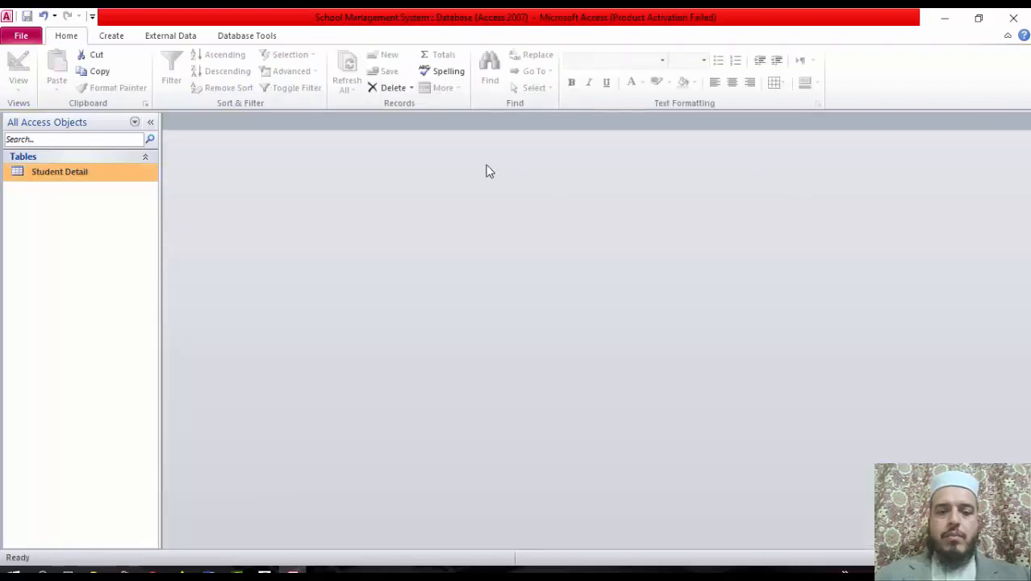
# View the Student Detail datasheet's new captions and autofit the Serial Number column
pyautogui.doubleClick(109, 173)
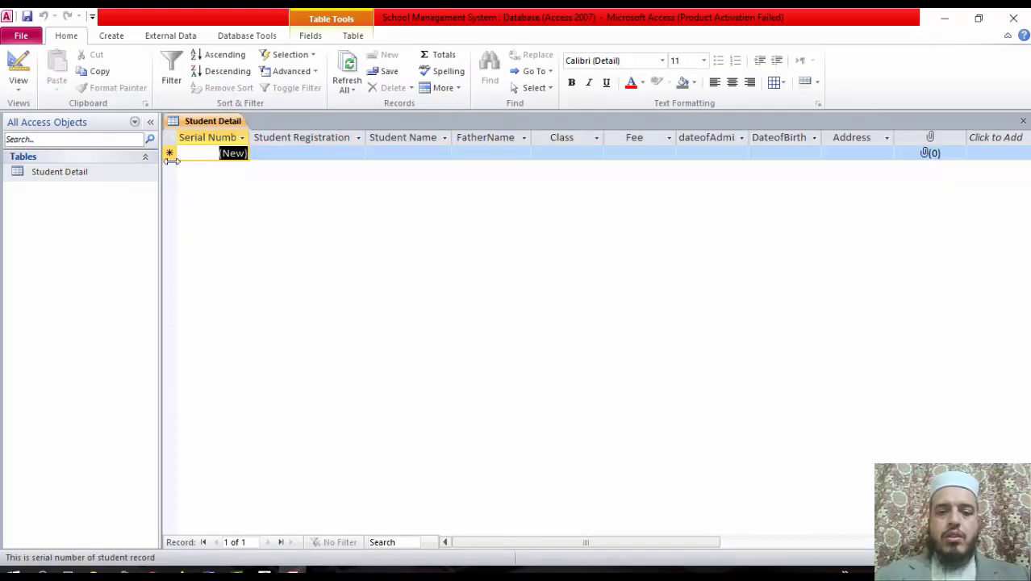
pyautogui.doubleClick(249, 138)
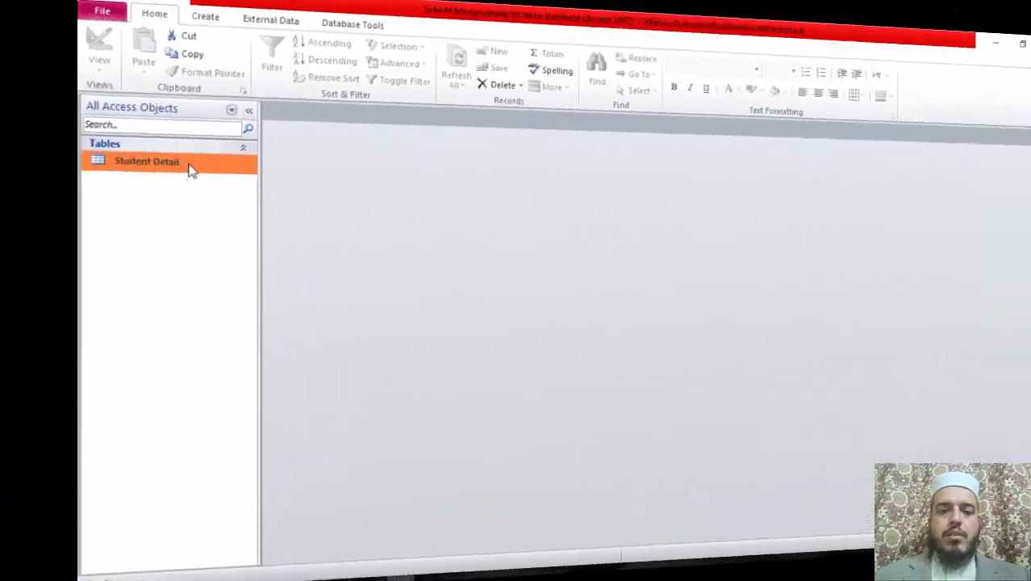
pyautogui.rightClick(191, 168)
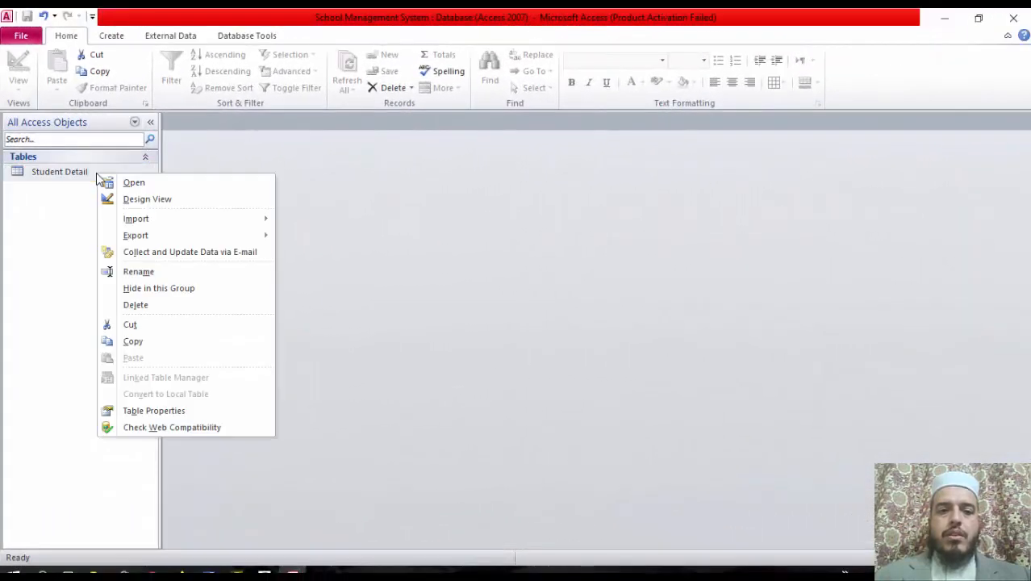
# Replace the Fee field's Currency format with "Rs. "0 and reopen the Student Detail datasheet
pyautogui.click(150, 200)
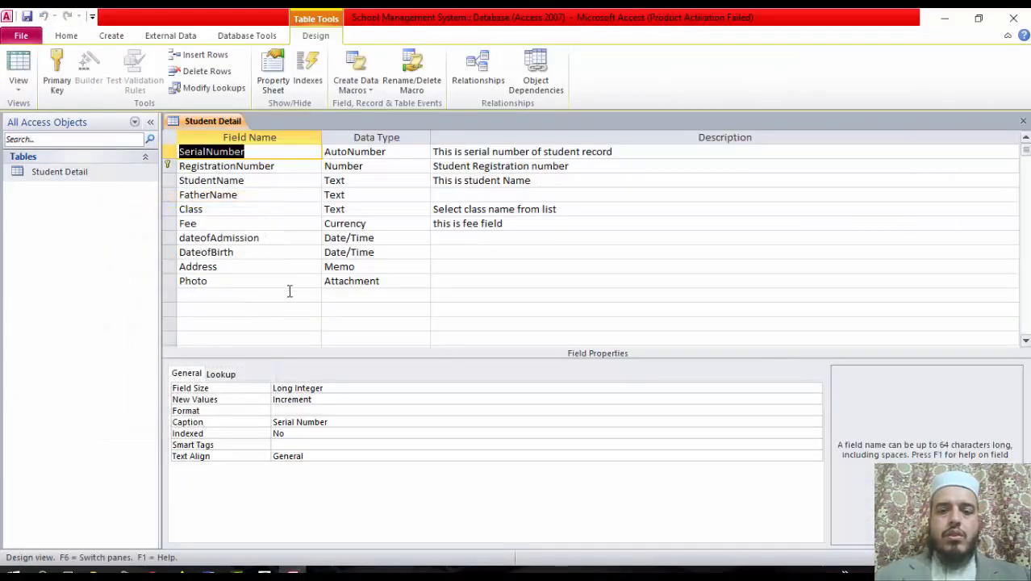
pyautogui.click(381, 229)
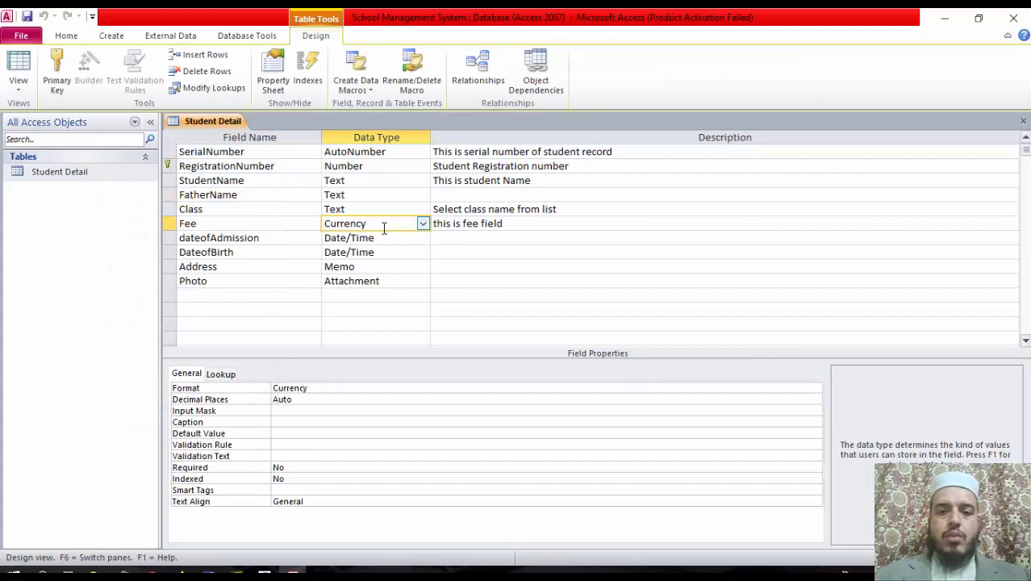
pyautogui.click(333, 389)
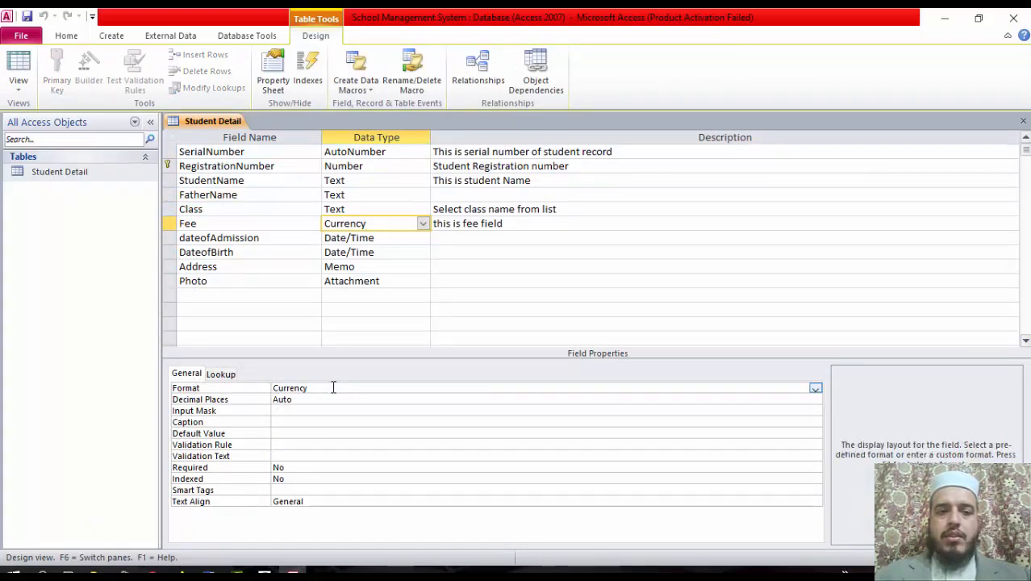
pyautogui.press('BackSpace')
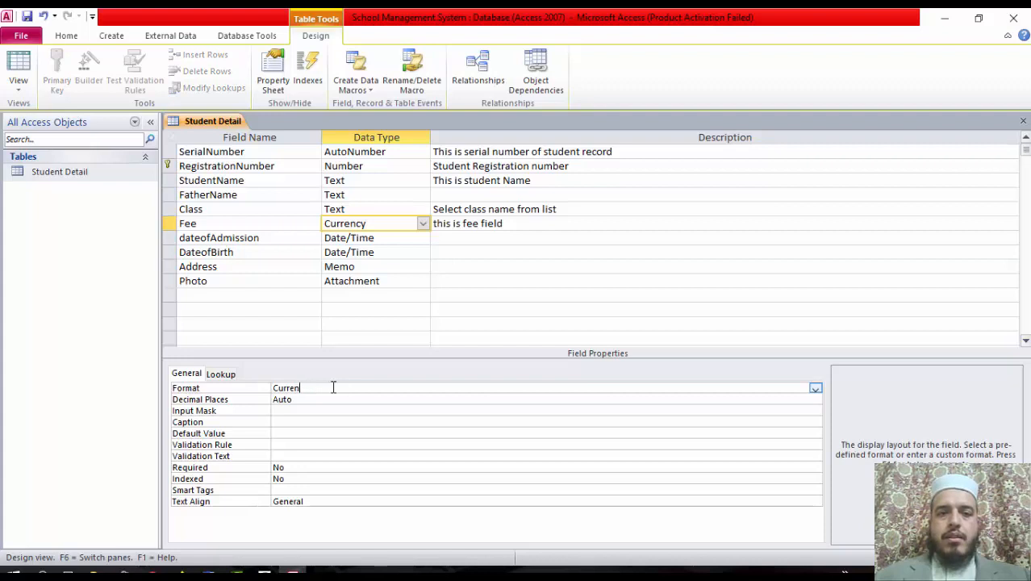
pyautogui.press('BackSpace')
pyautogui.press('BackSpace')
pyautogui.press('BackSpace')
pyautogui.press('BackSpace')
pyautogui.press('BackSpace')
pyautogui.press('BackSpace')
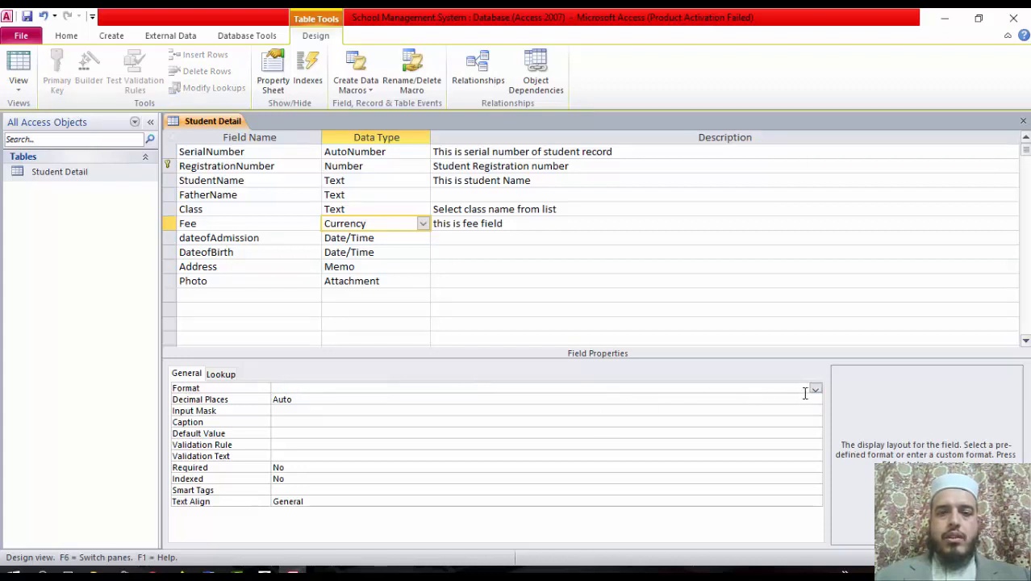
pyautogui.click(815, 389)
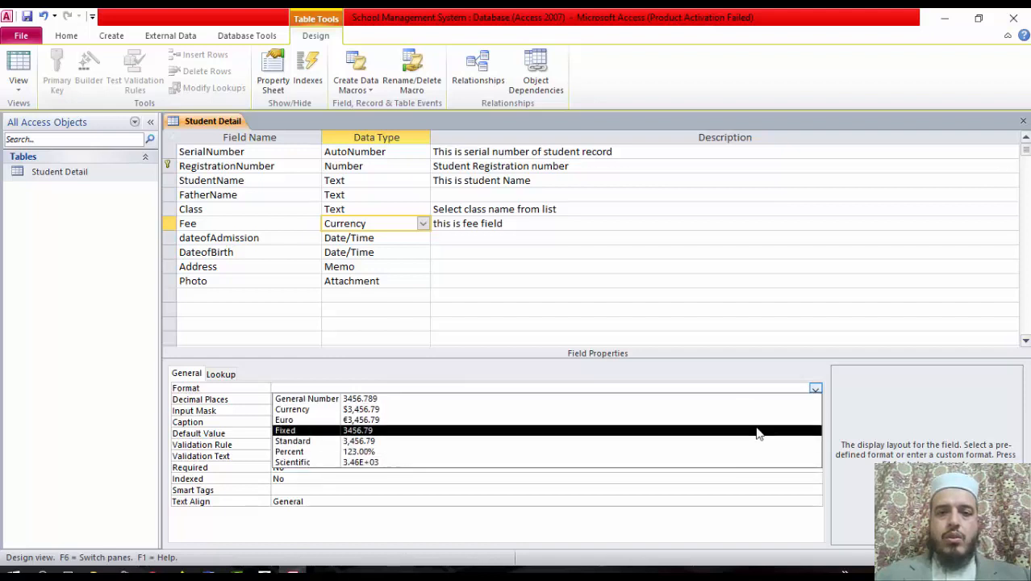
pyautogui.press('Escape')
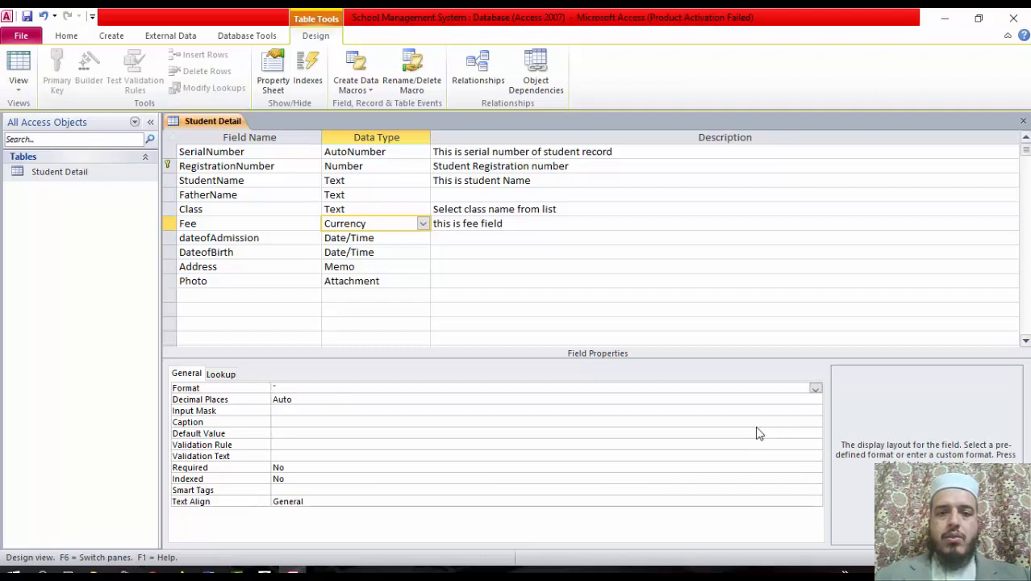
pyautogui.write('"Rs. "0')
pyautogui.press('Return')
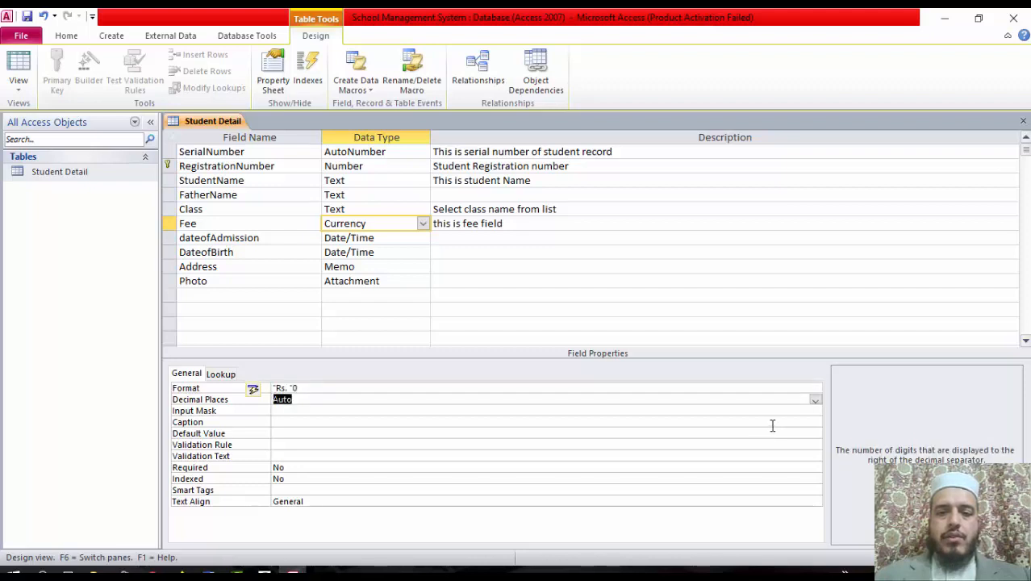
pyautogui.click(306, 388)
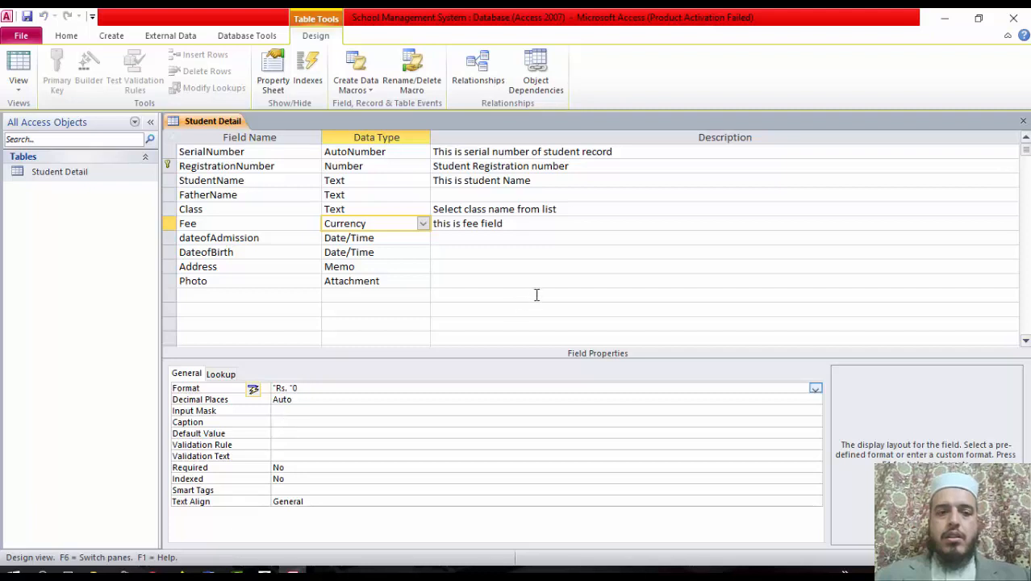
pyautogui.doubleClick(71, 173)
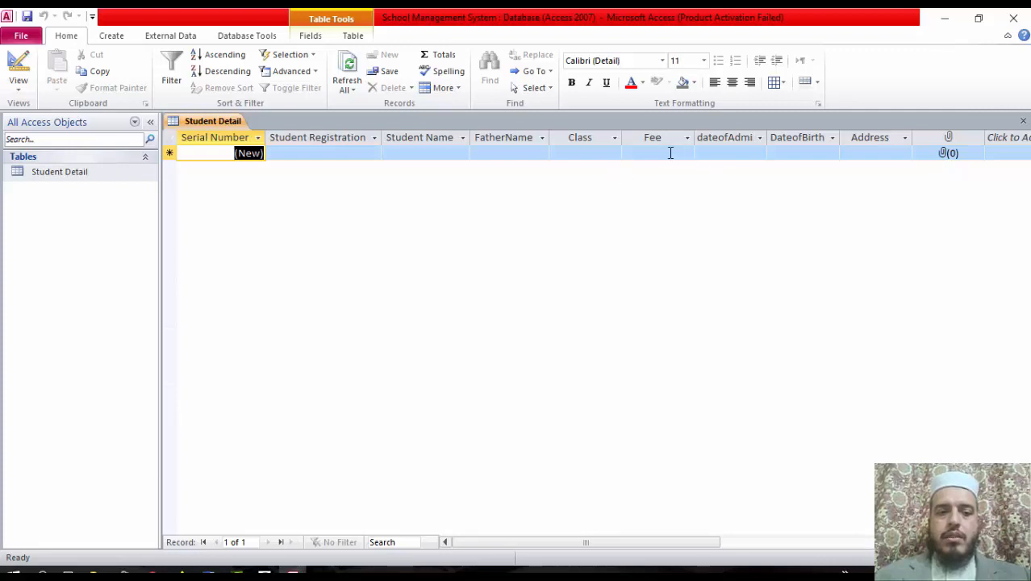
# Begin the first record with the registration number, student and father names, class 8th, and fee 1100
pyautogui.click(336, 155)
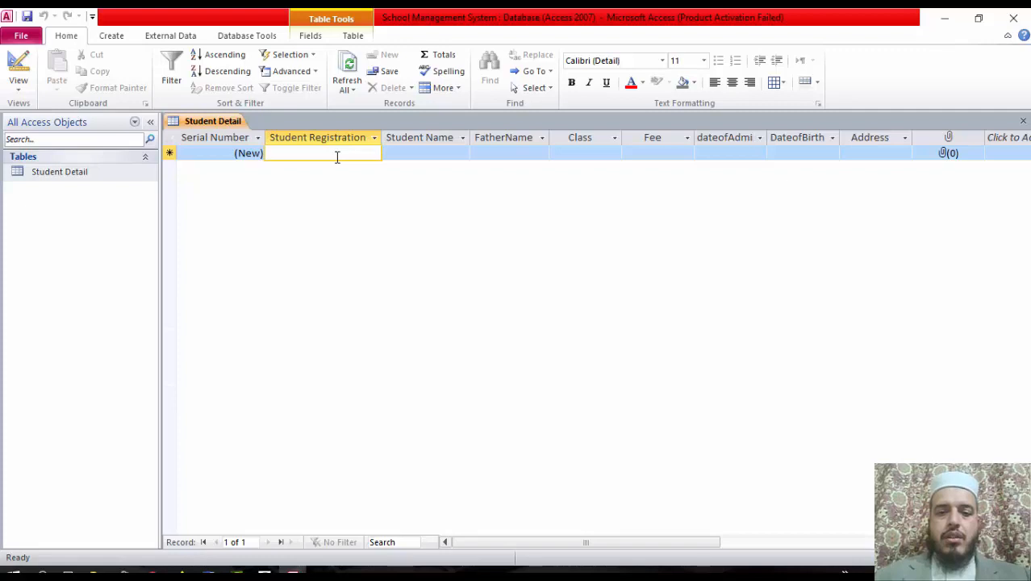
pyautogui.write('100')
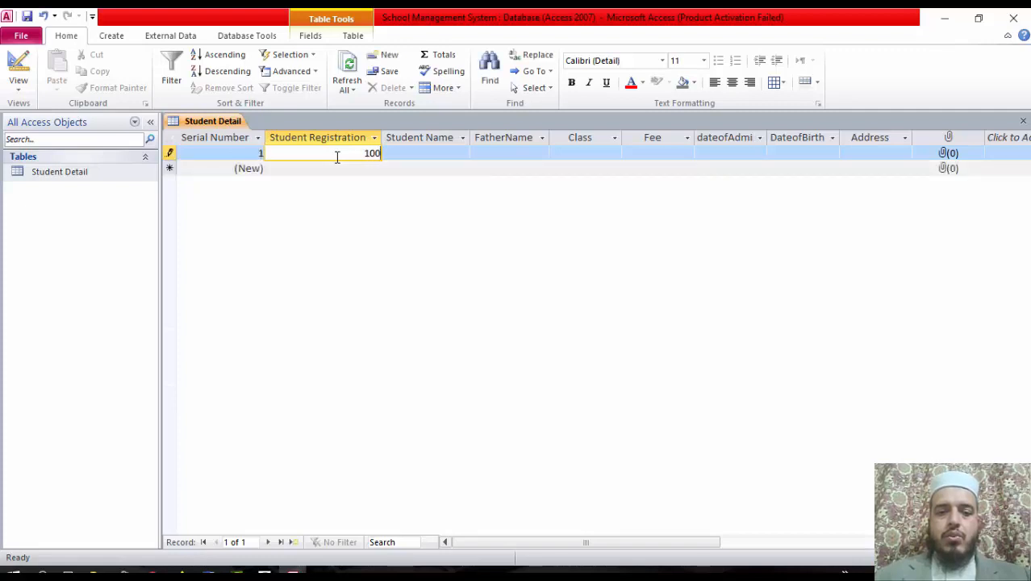
pyautogui.write('2')
pyautogui.press('Tab')
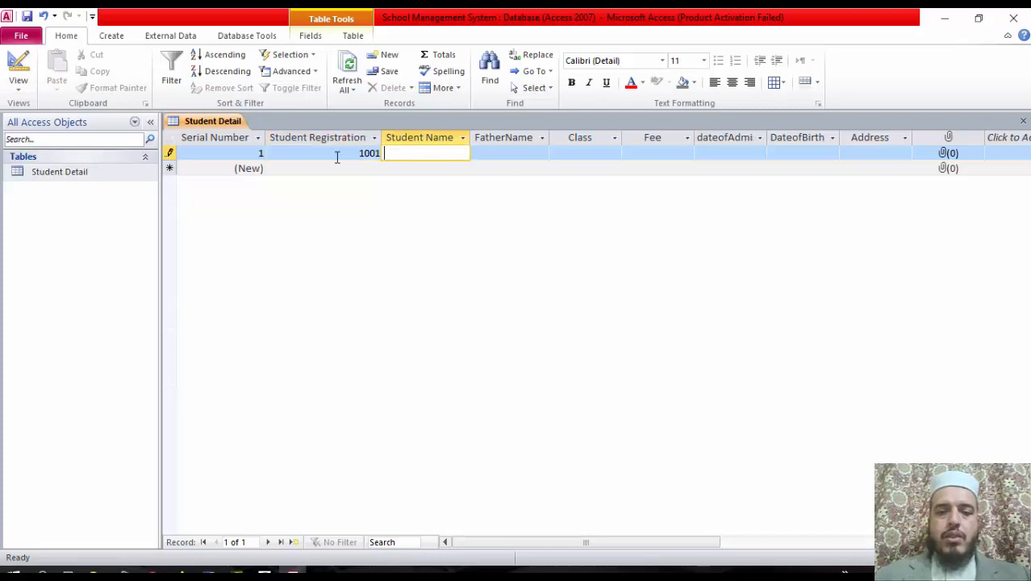
pyautogui.write('Khan')
pyautogui.press('Tab')
pyautogui.write('Jan')
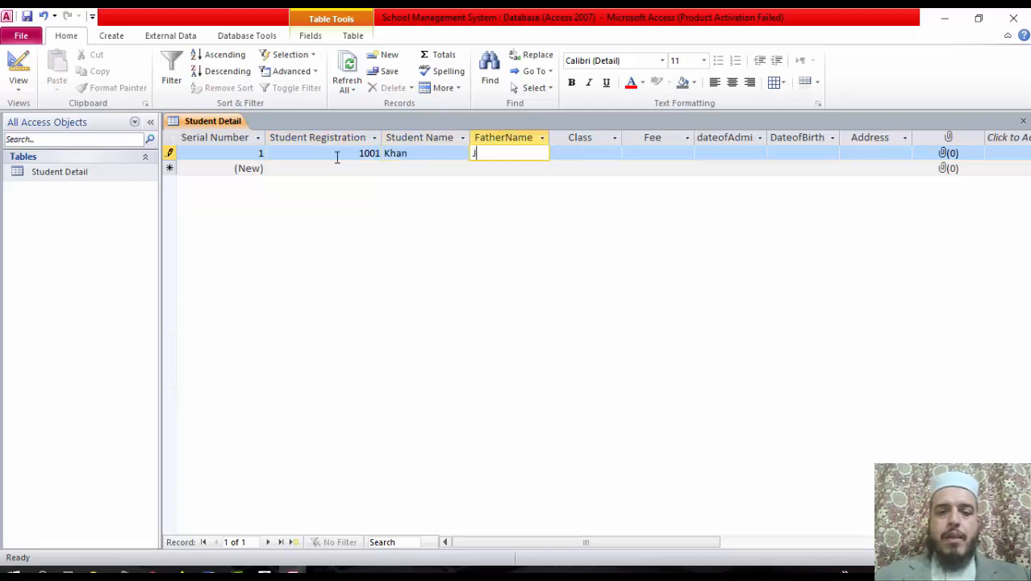
pyautogui.press('Tab')
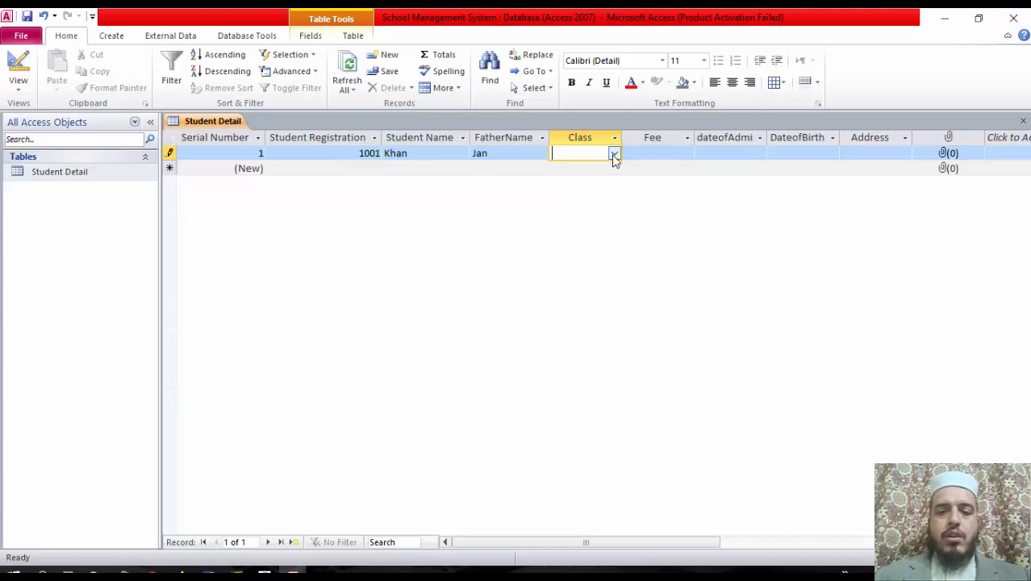
pyautogui.click(614, 155)
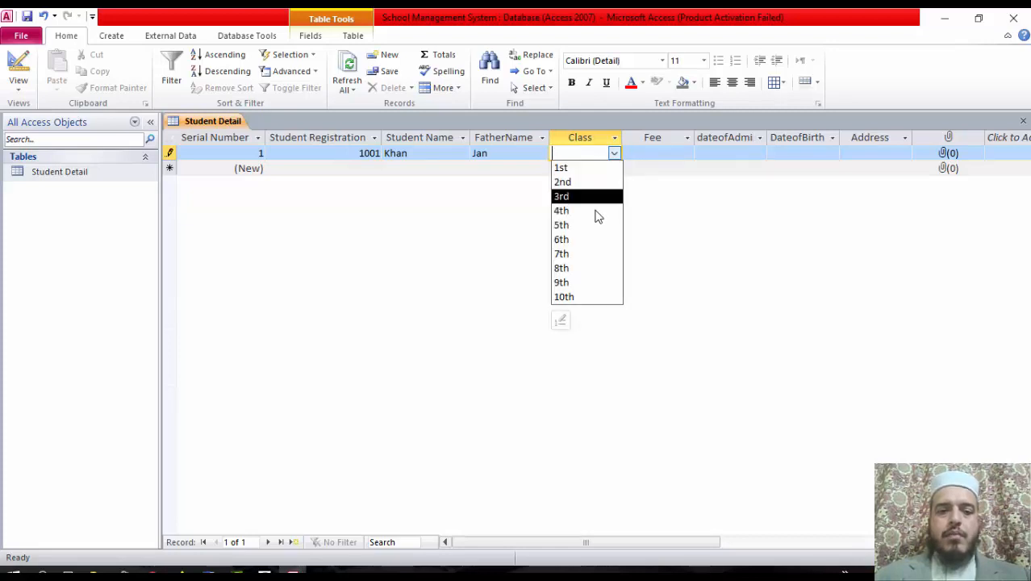
pyautogui.click(587, 270)
pyautogui.click(670, 153)
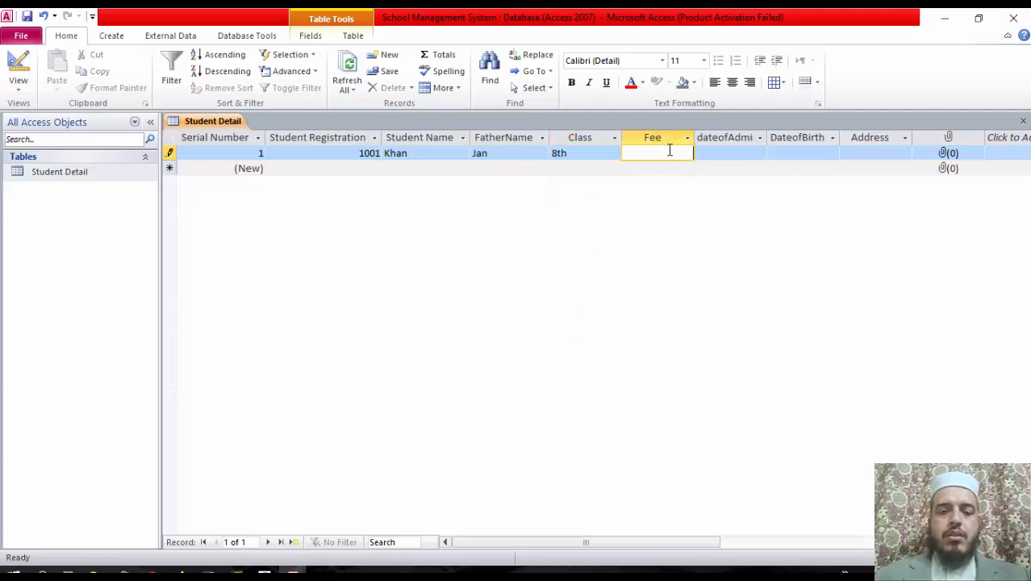
pyautogui.write('1100')
pyautogui.press('Tab')
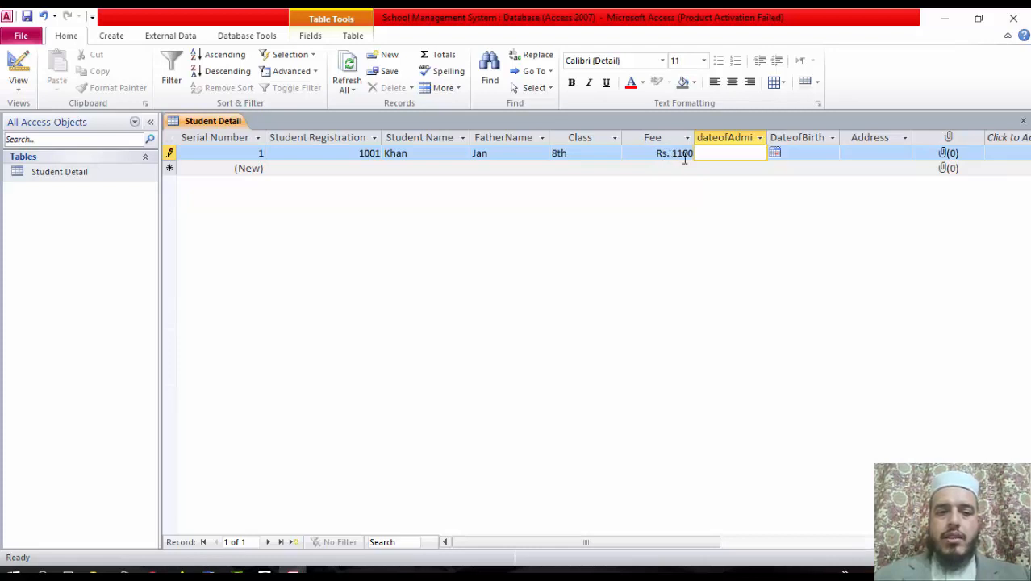
# Set admission date 7 April 2020, birth date 11/2/1990 and an address, then close the table
pyautogui.click(774, 153)
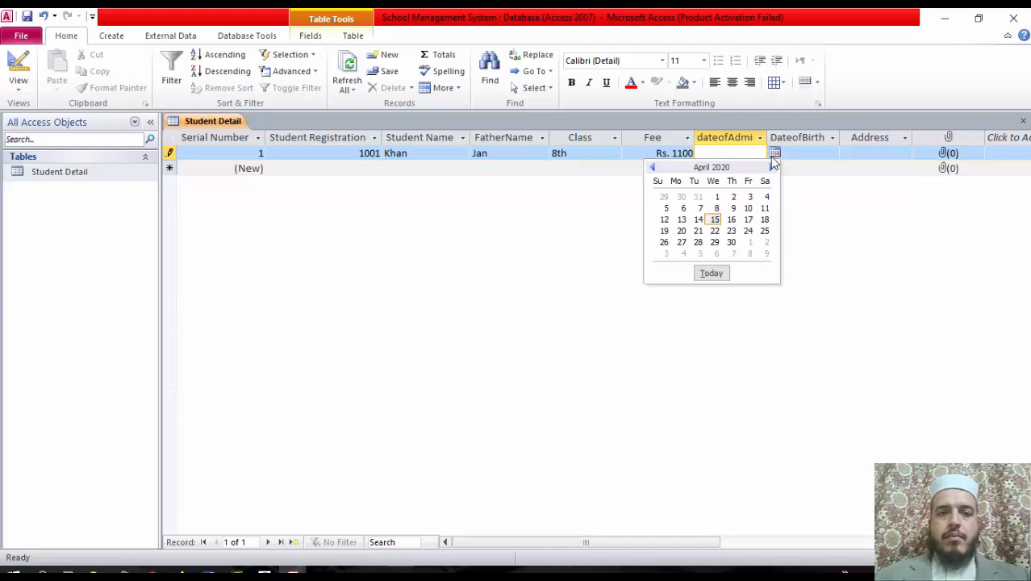
pyautogui.click(701, 211)
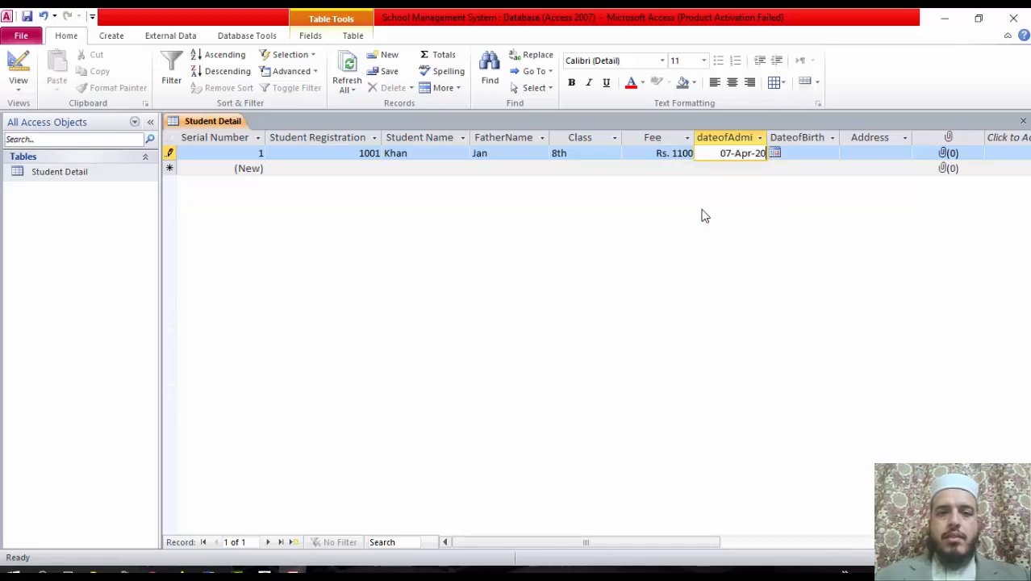
pyautogui.click(818, 153)
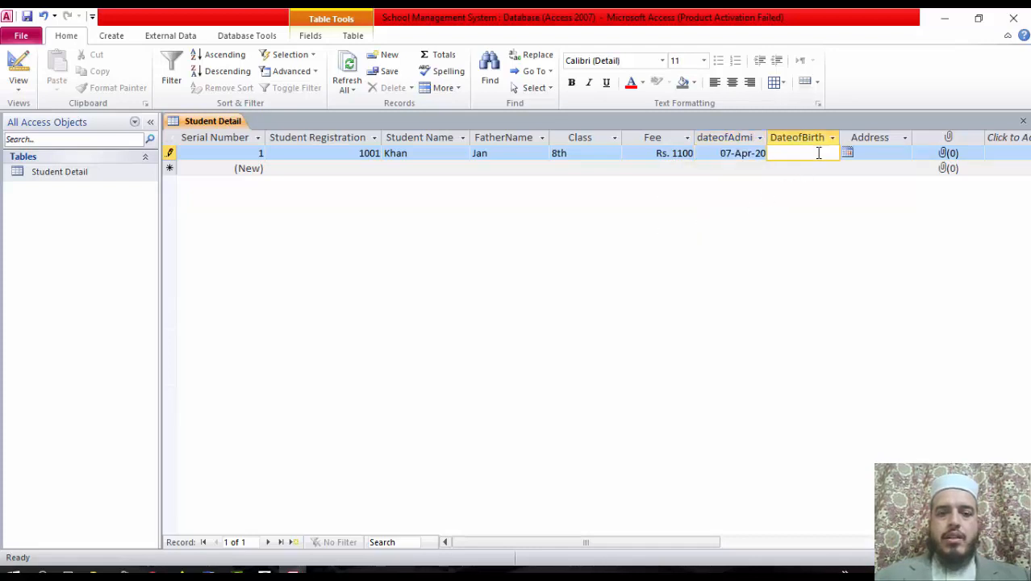
pyautogui.write('11/2/1990')
pyautogui.press('Tab')
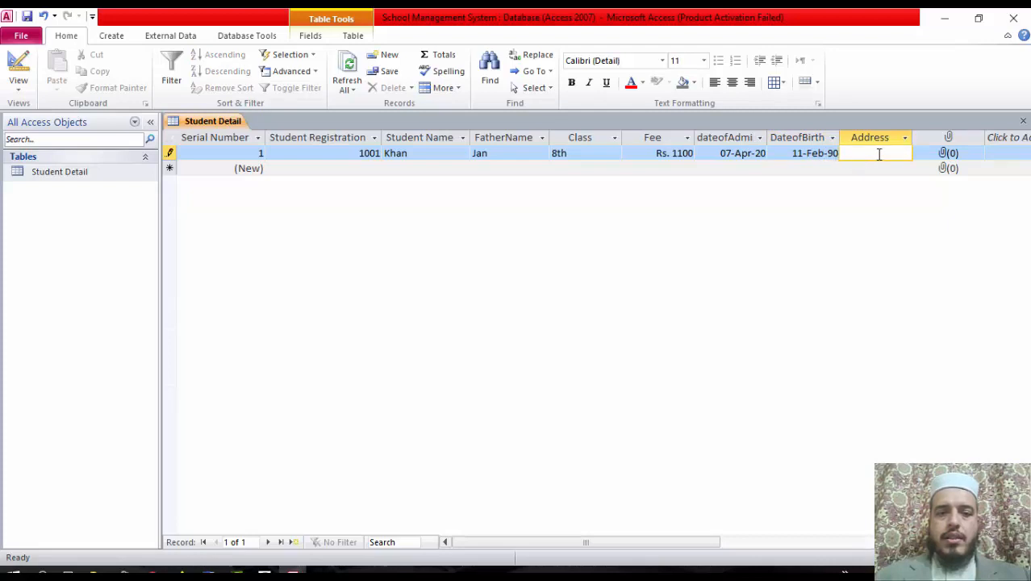
pyautogui.write('asdfasdfadsf')
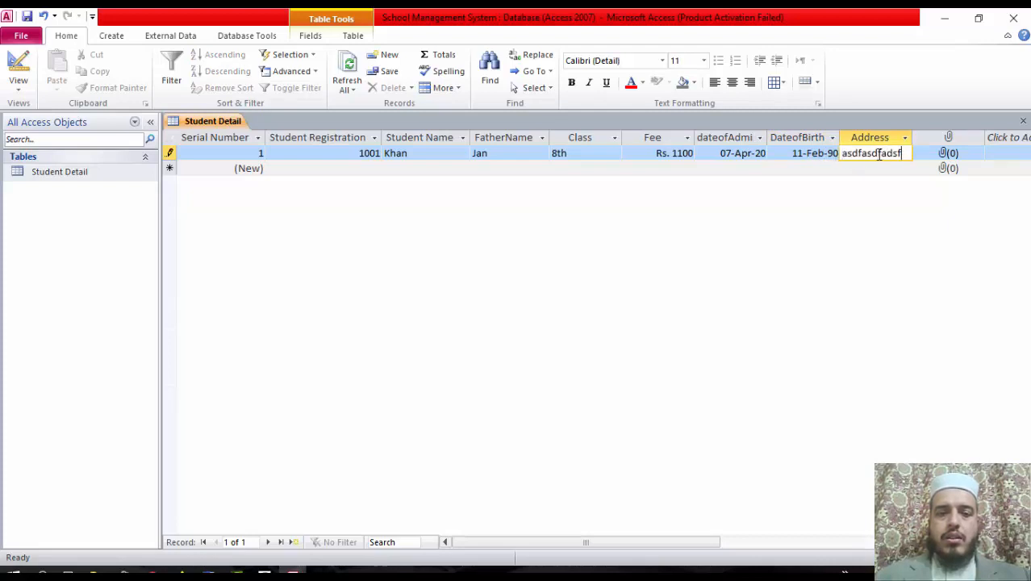
pyautogui.press('BackSpace')
pyautogui.press('BackSpace')
pyautogui.press('BackSpace')
pyautogui.press('BackSpace')
pyautogui.press('BackSpace')
pyautogui.press('BackSpace')
pyautogui.press('BackSpace')
pyautogui.write('dsf asdf')
pyautogui.press('Tab')
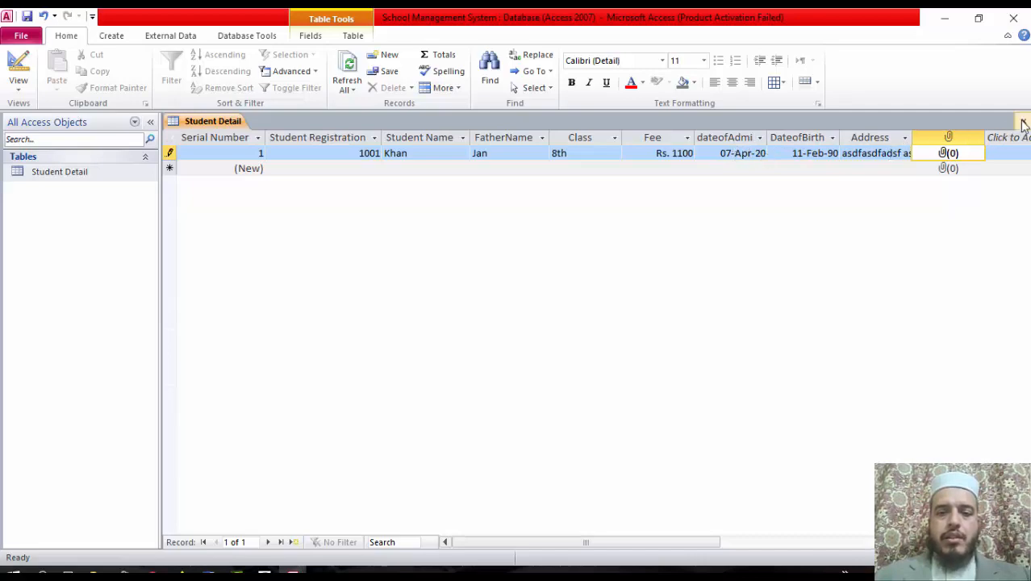
pyautogui.click(1021, 122)
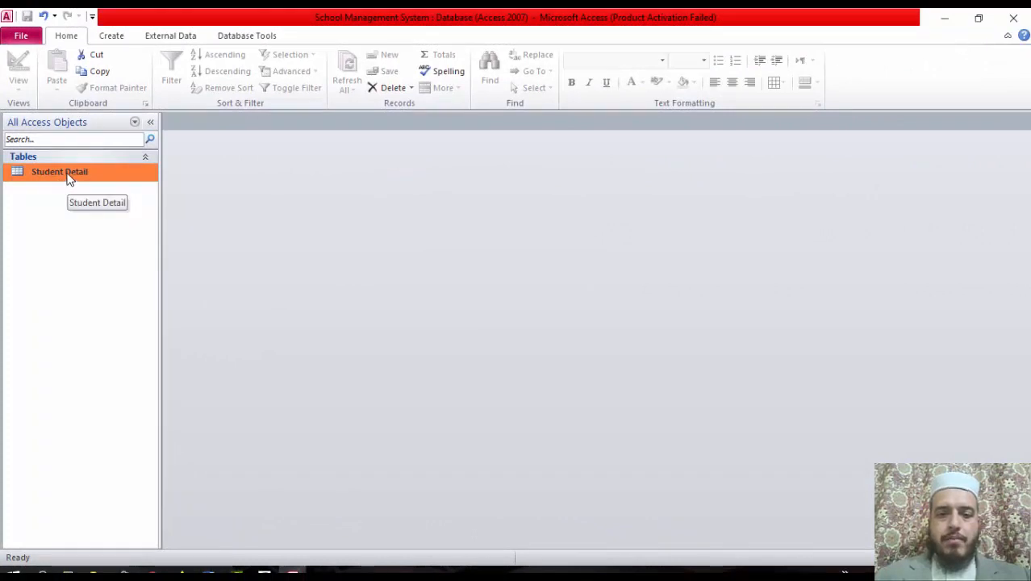
# In Student Detail's design, set the dateofAdmission and DateofBirth Format properties to dd/mm/yyyy
pyautogui.rightClick(70, 179)
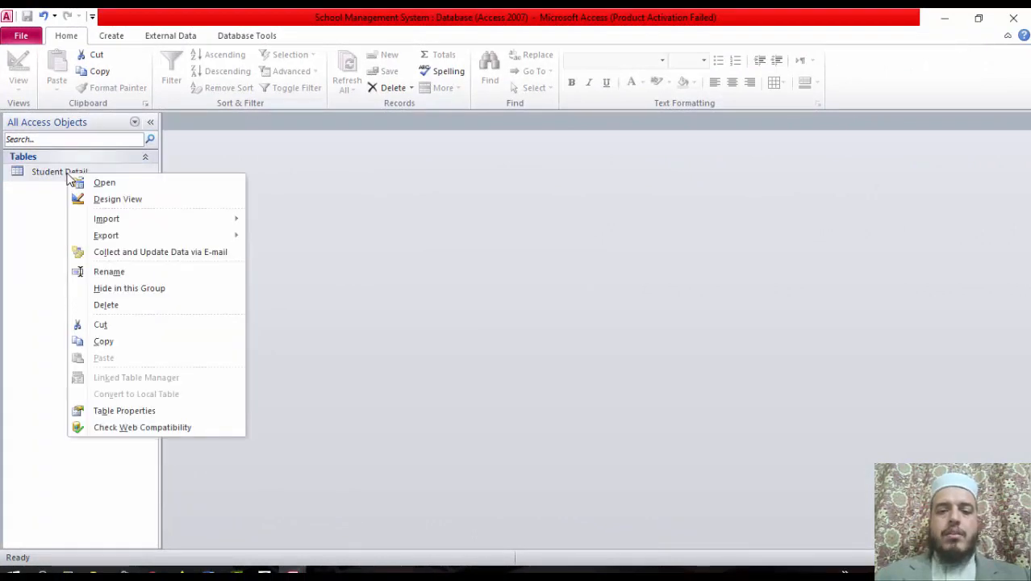
pyautogui.click(106, 200)
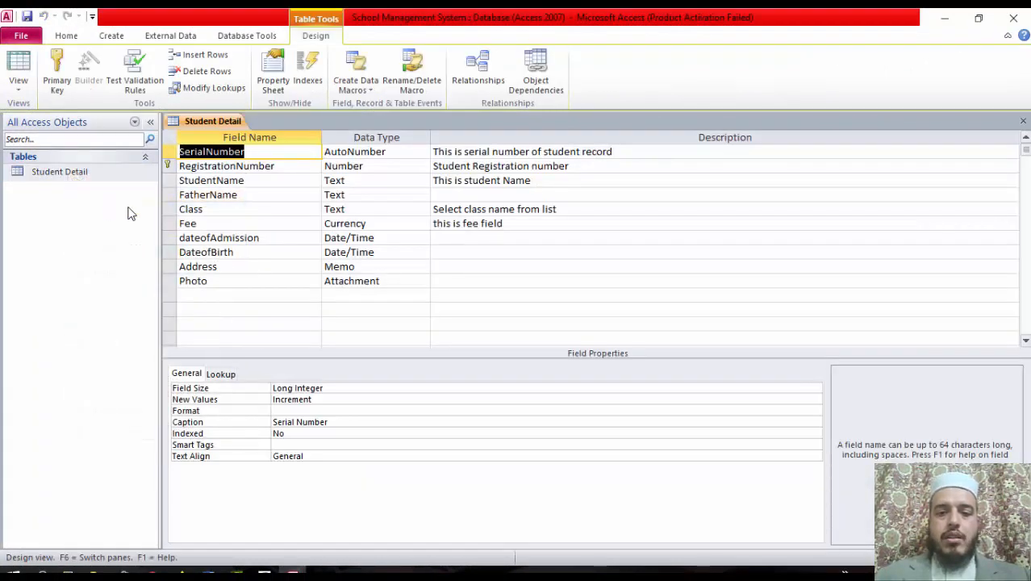
pyautogui.click(381, 238)
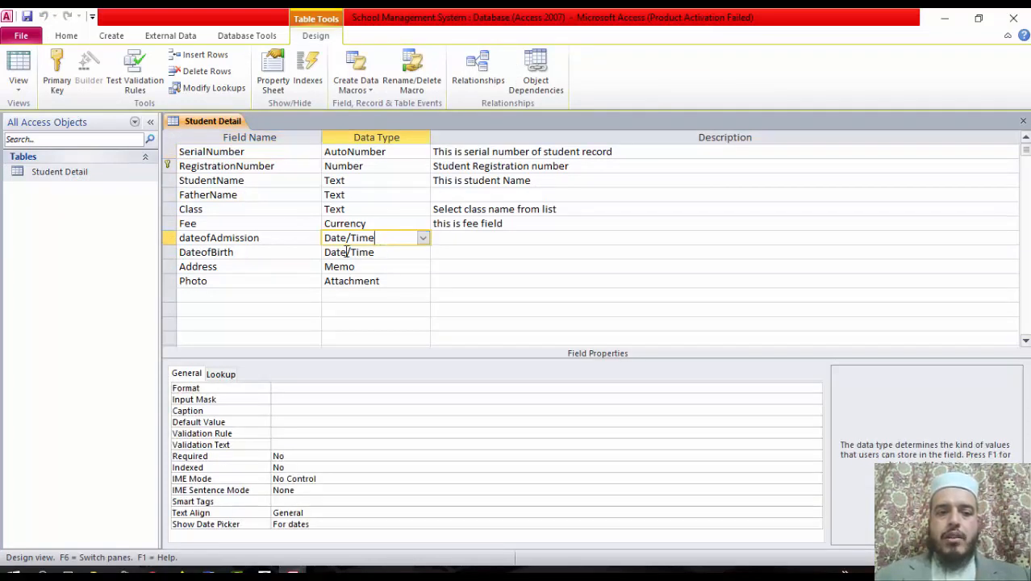
pyautogui.click(329, 390)
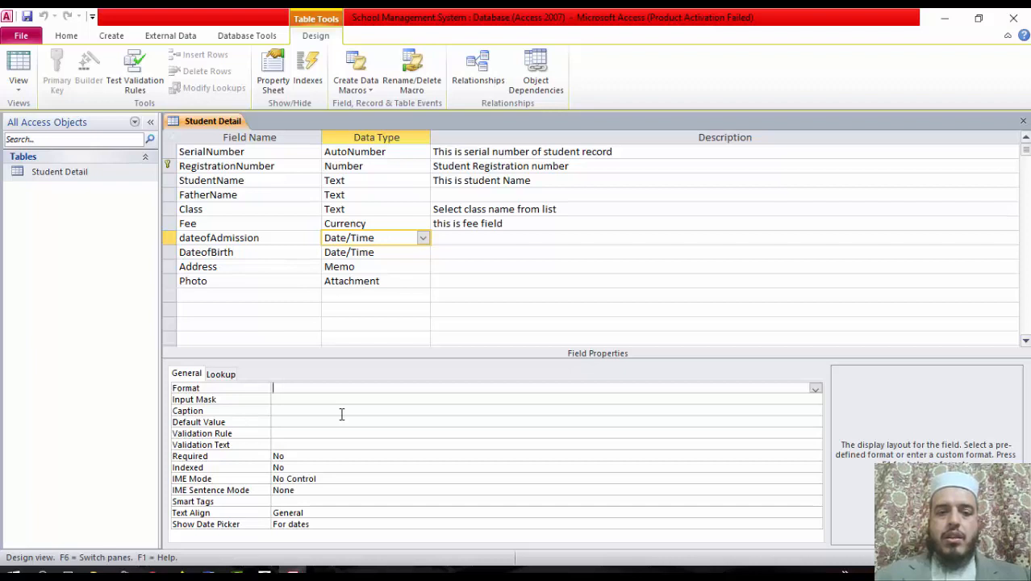
pyautogui.write('dd')
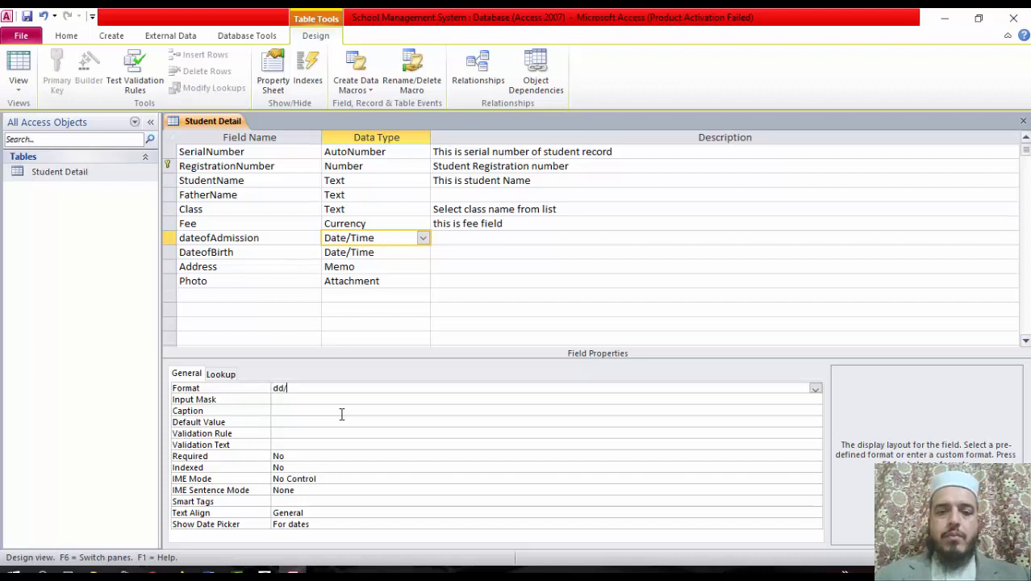
pyautogui.write('/mm/yyyy')
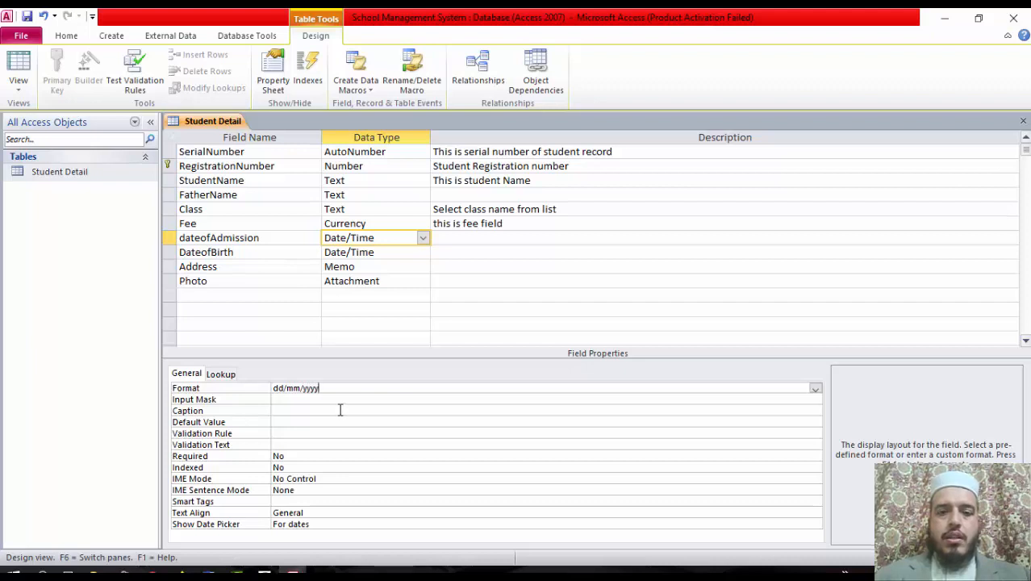
pyautogui.press('Return')
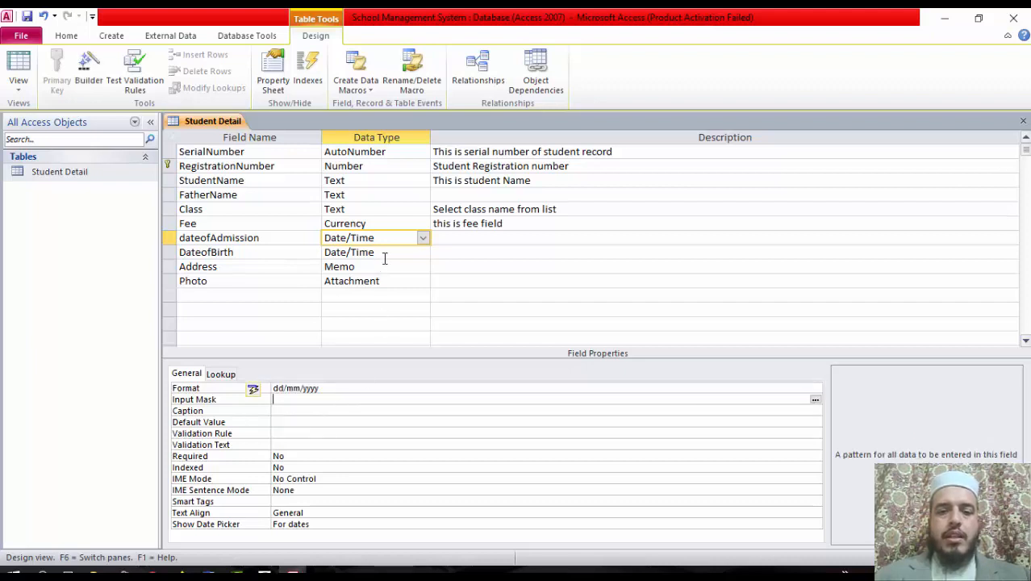
pyautogui.click(388, 253)
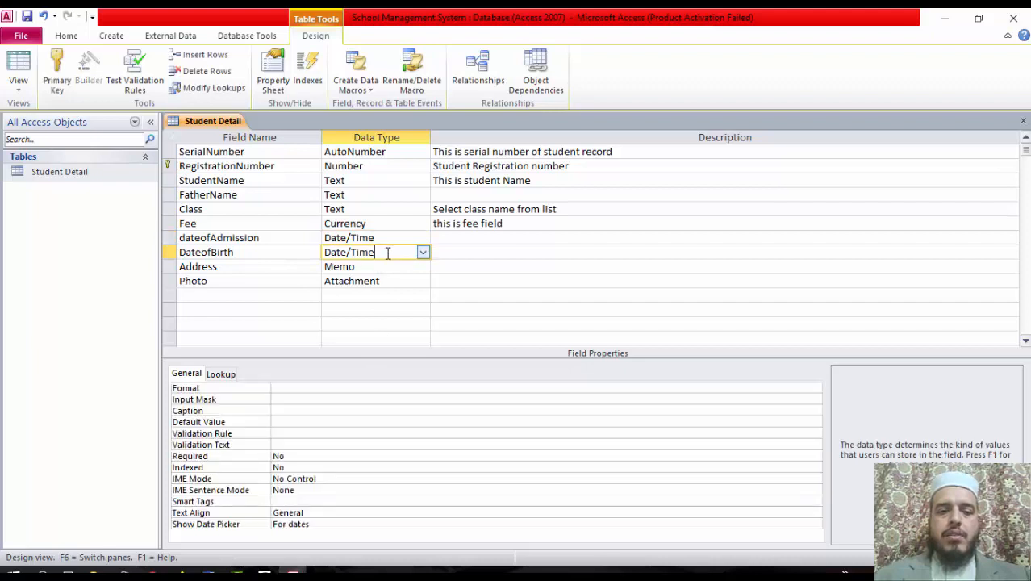
pyautogui.click(328, 388)
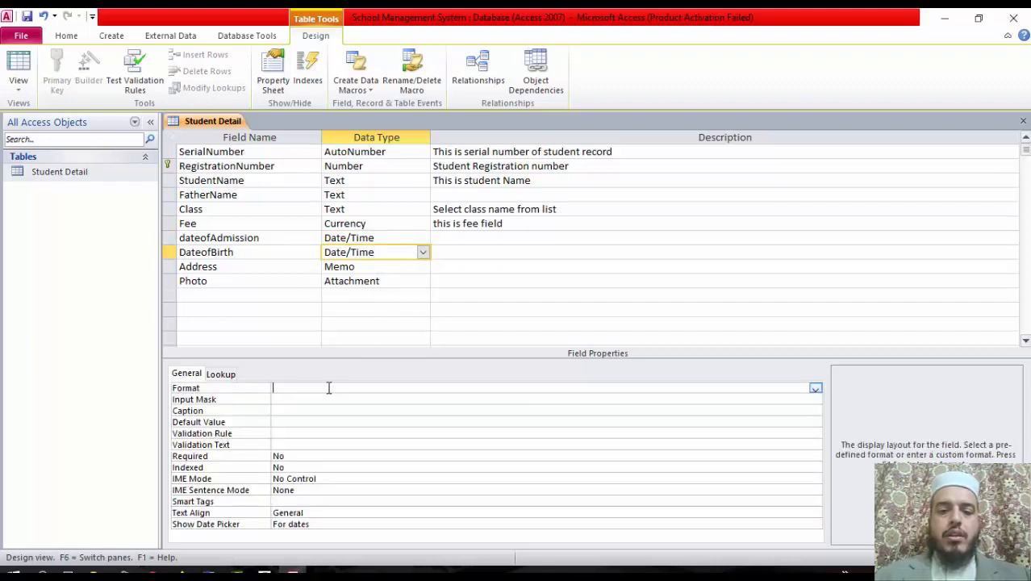
pyautogui.write('dd/mm/yyyy')
pyautogui.press('Return')
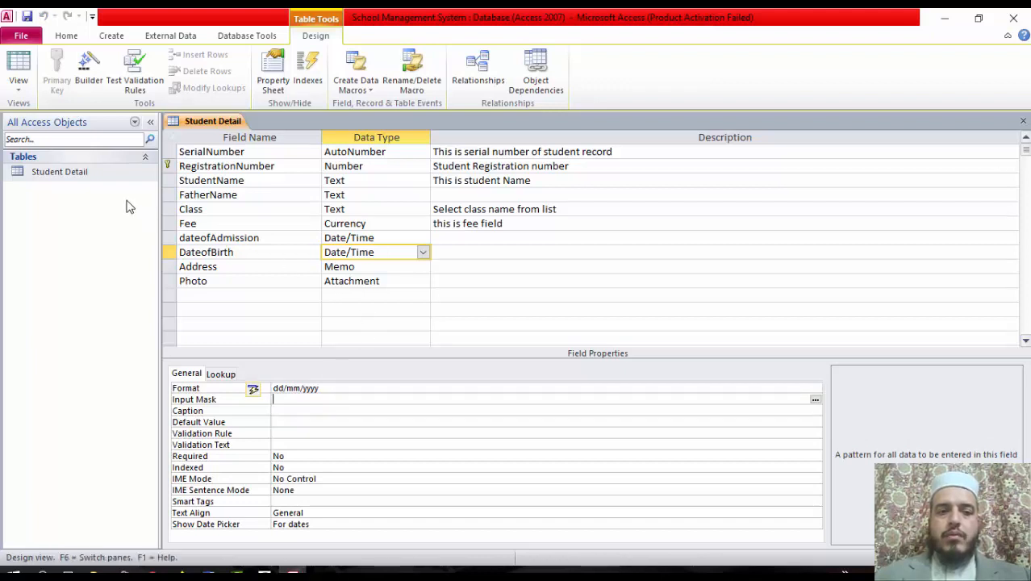
# Reopen the datasheet and begin record 1002 with student and father names, class 9th, fee 1200
pyautogui.doubleClick(104, 179)
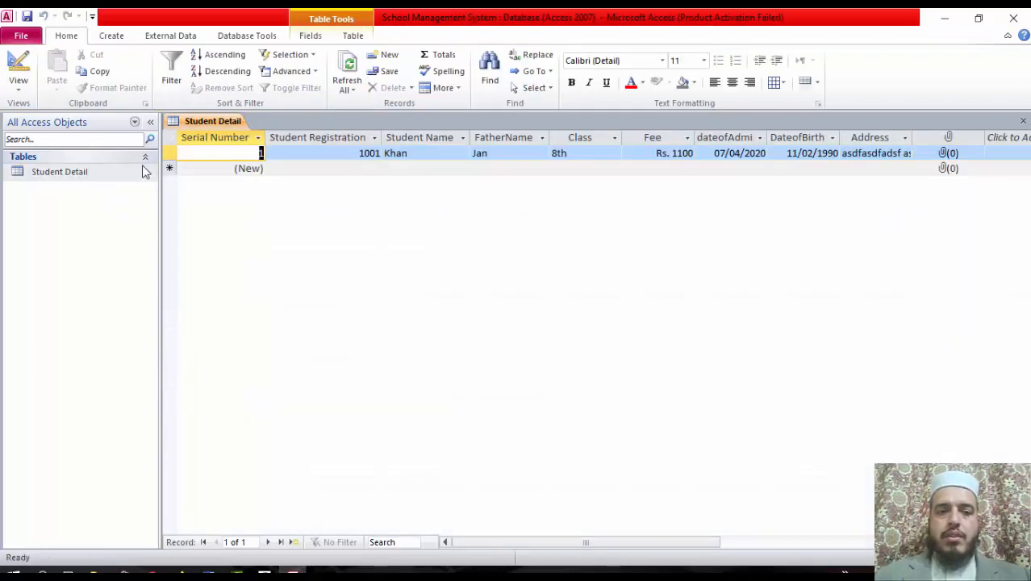
pyautogui.click(746, 153)
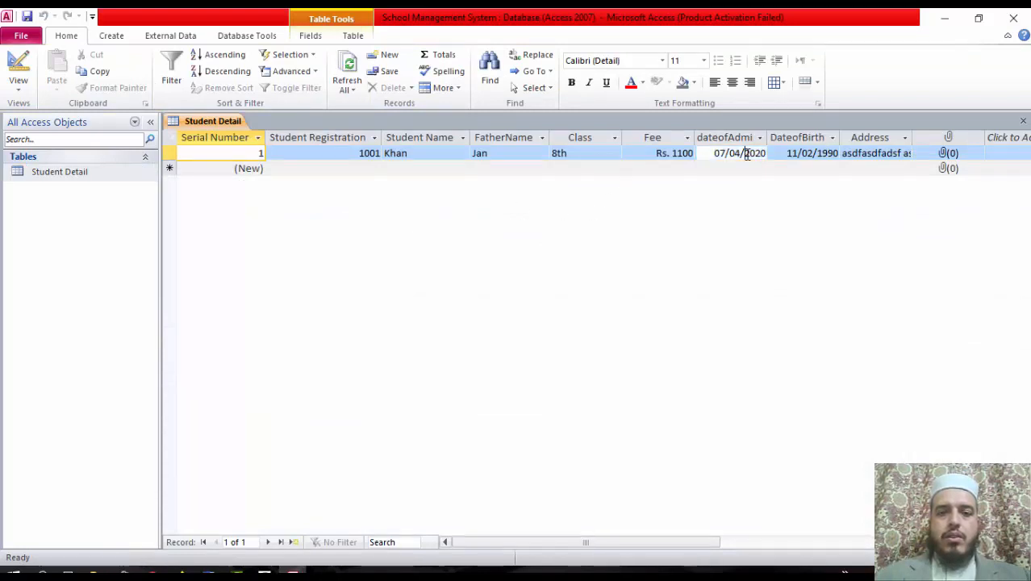
pyautogui.click(350, 168)
pyautogui.write('1')
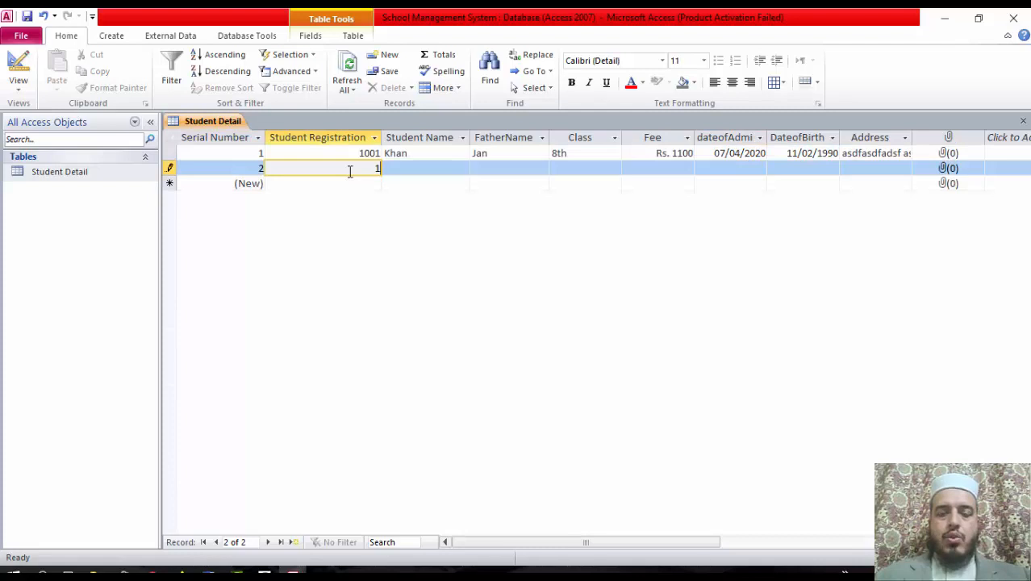
pyautogui.write('002')
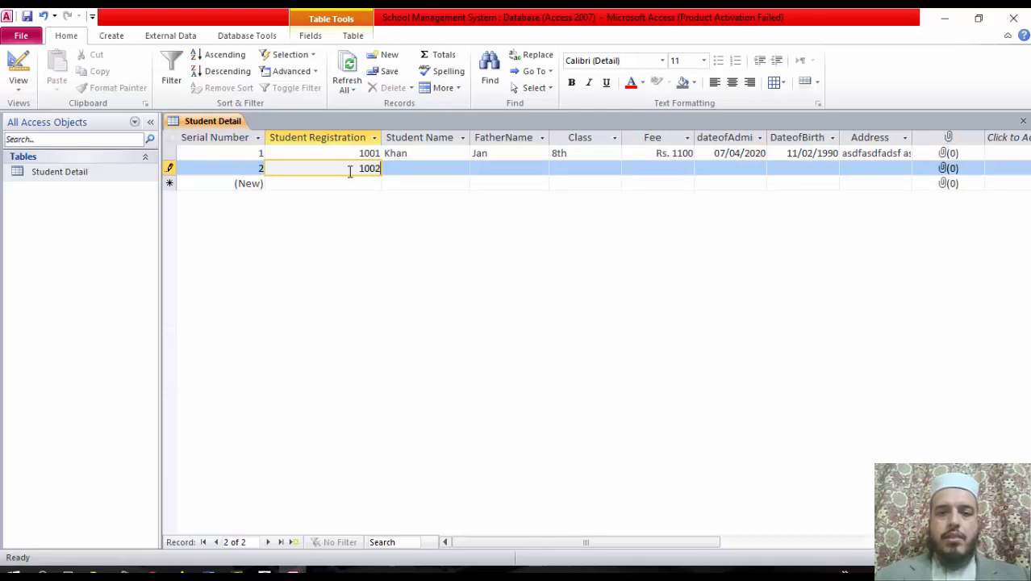
pyautogui.press('Tab')
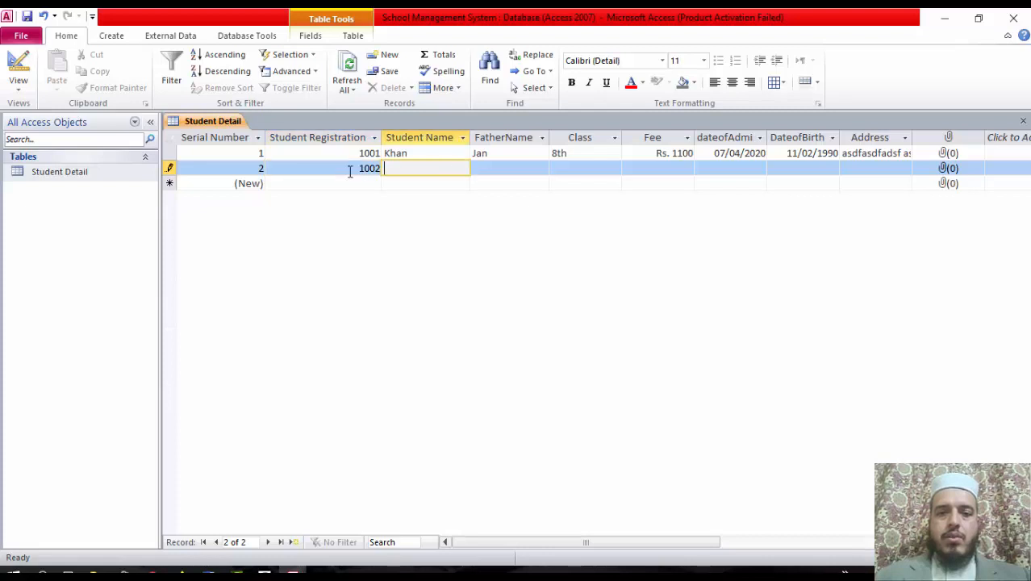
pyautogui.write('Ali')
pyautogui.press('Tab')
pyautogui.write('Khan')
pyautogui.press('Tab')
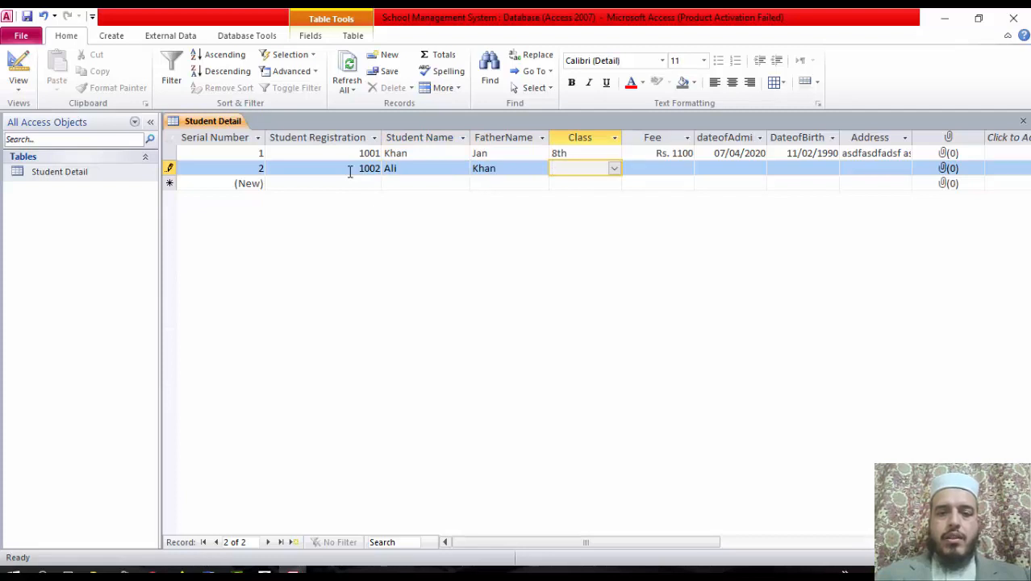
pyautogui.write('9th')
pyautogui.press('Tab')
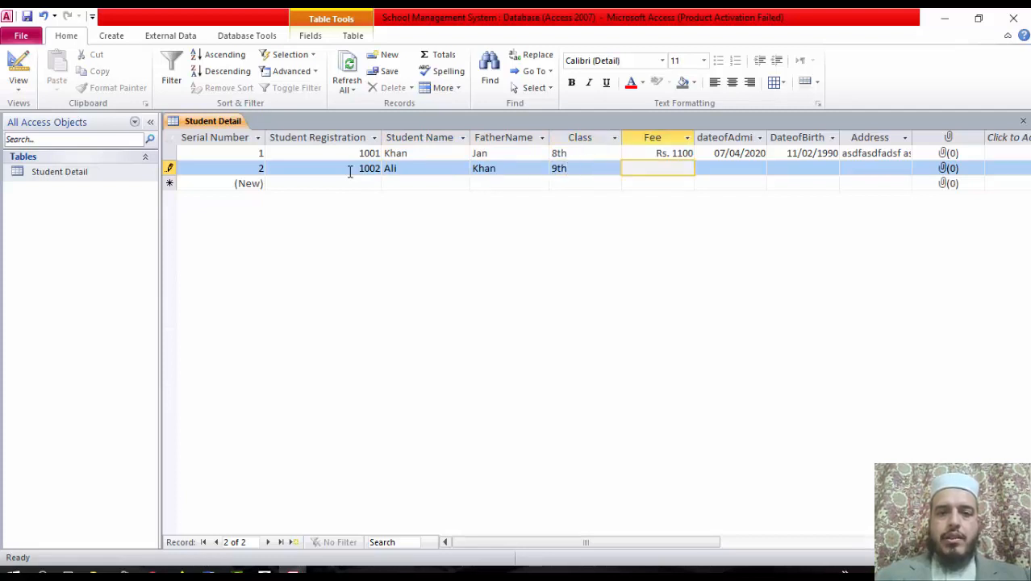
pyautogui.write('1200')
pyautogui.press('Tab')
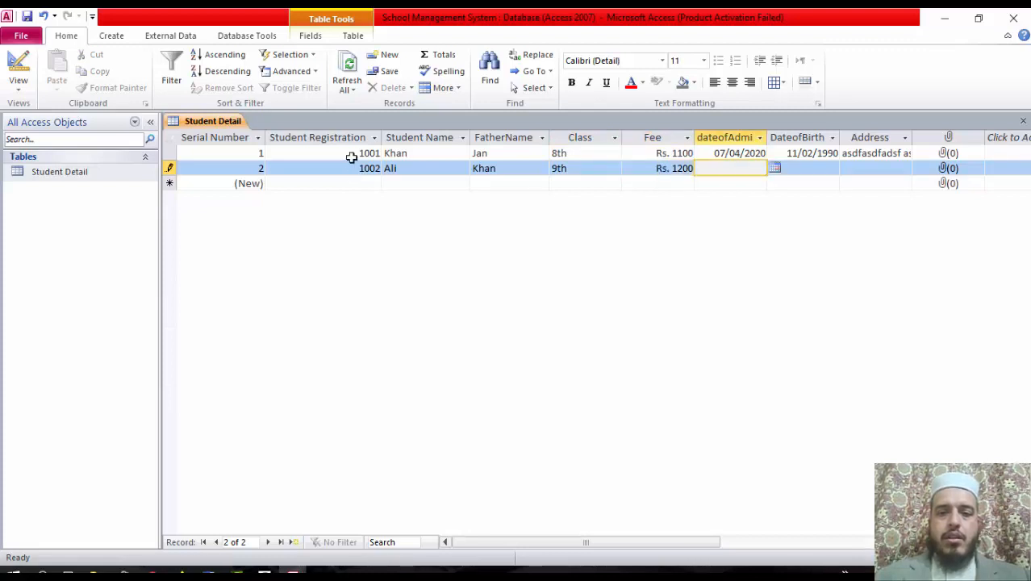
pyautogui.click(775, 169)
pyautogui.click(733, 223)
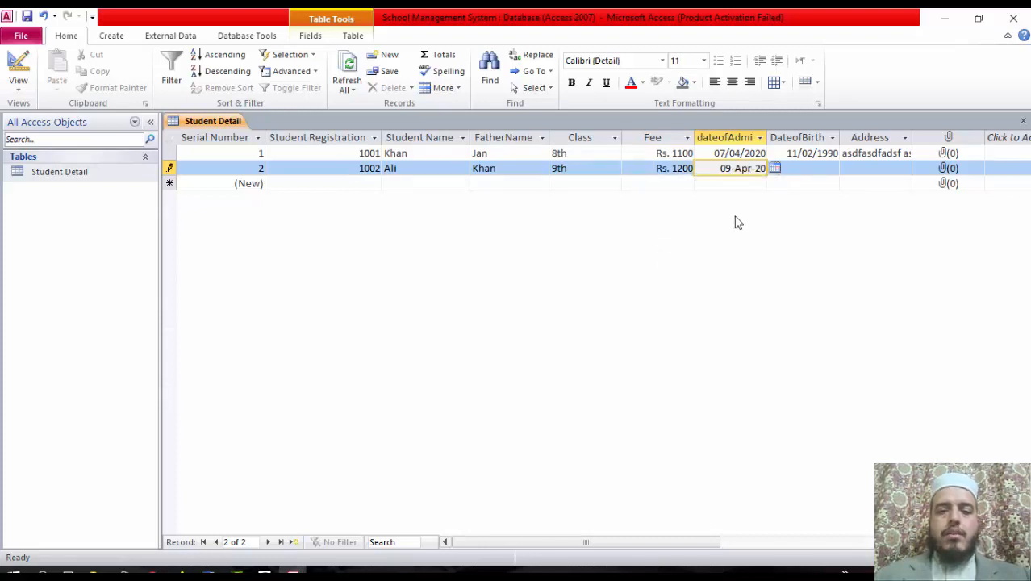
pyautogui.doubleClick(766, 137)
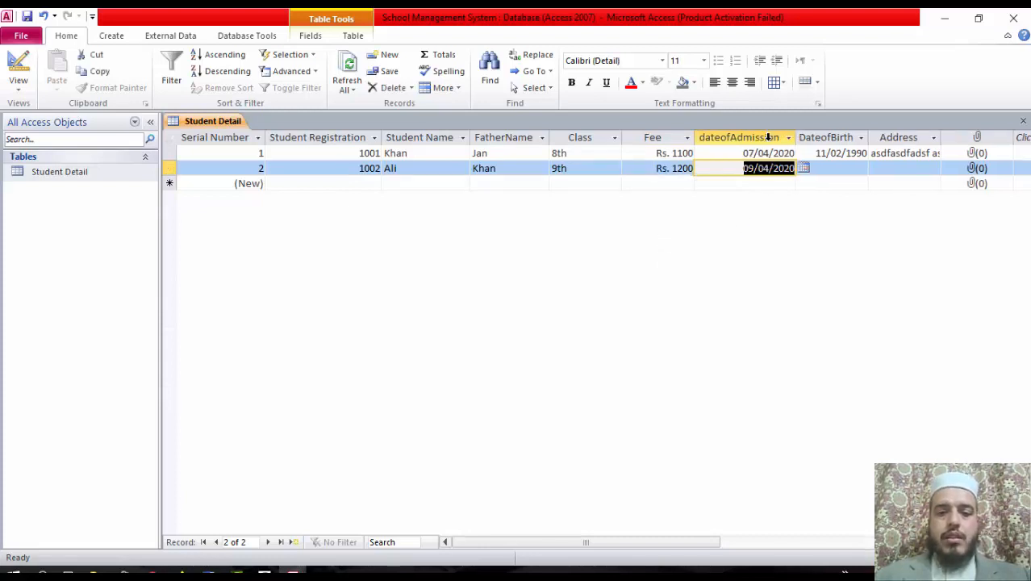
pyautogui.click(835, 168)
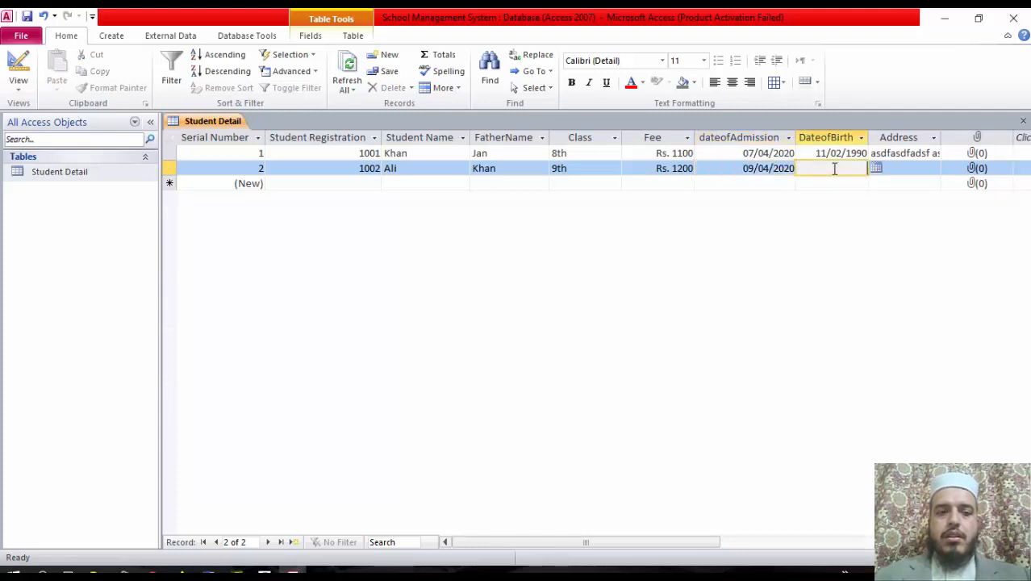
pyautogui.write('1')
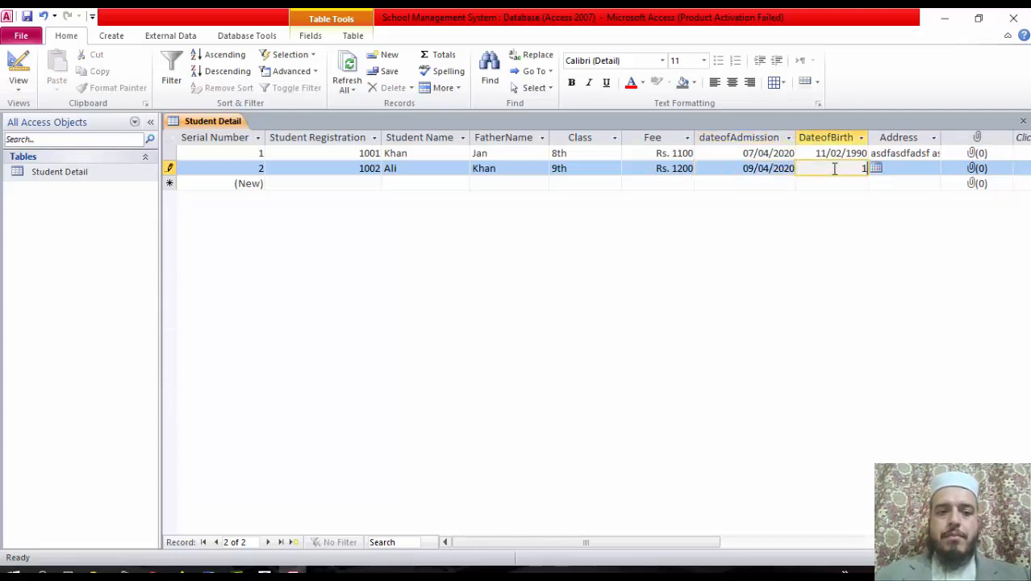
pyautogui.write('0/8/2')
pyautogui.press('BackSpace')
pyautogui.write('1')
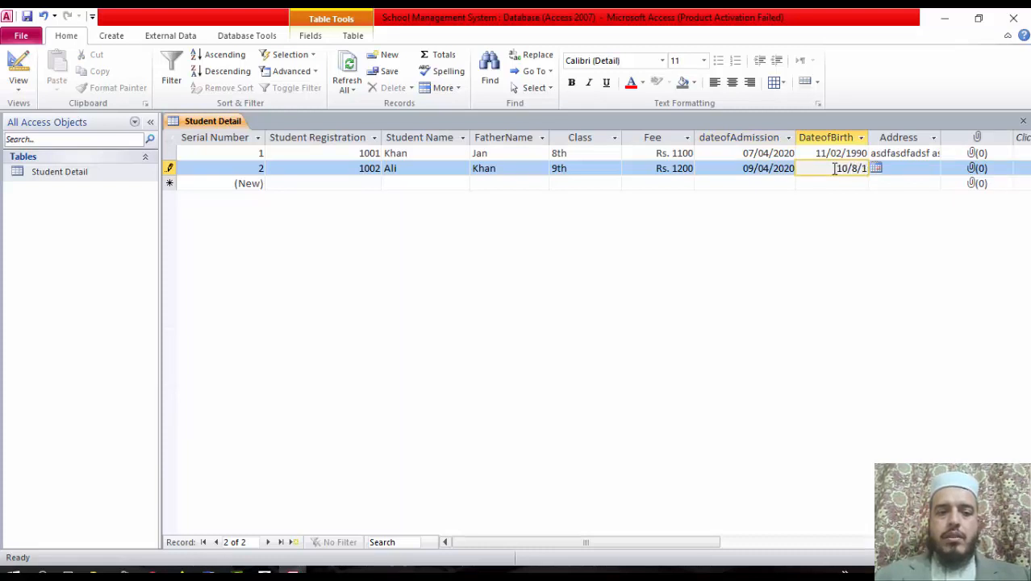
pyautogui.write('990')
pyautogui.press('Tab')
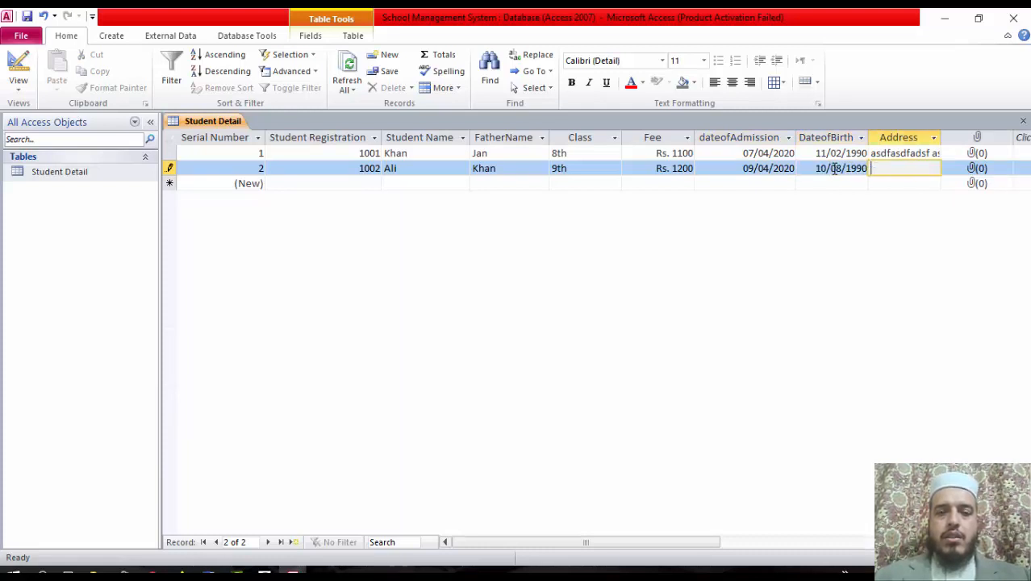
pyautogui.write('asdfasdf')
pyautogui.press('Tab')
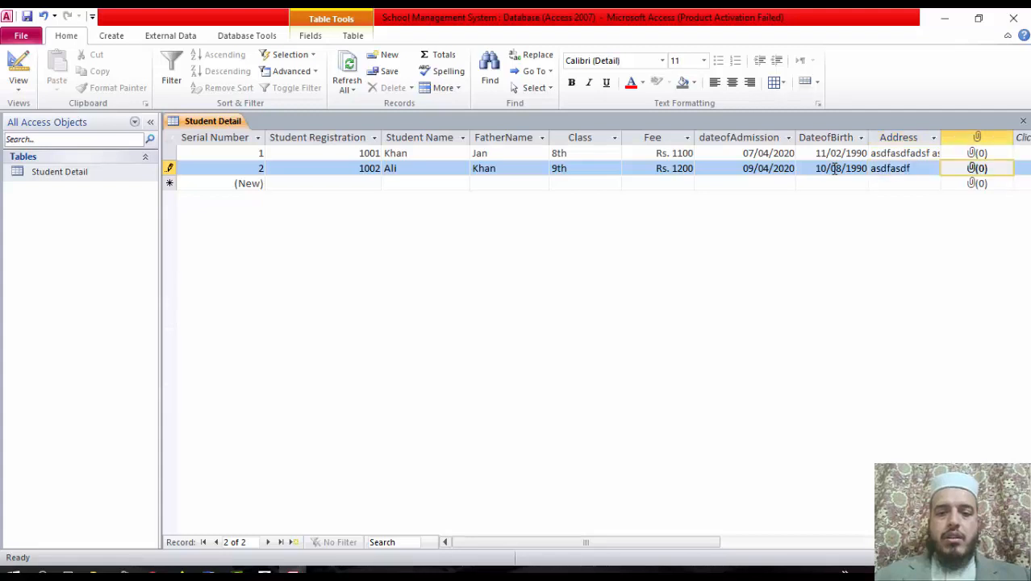
pyautogui.press('Tab')
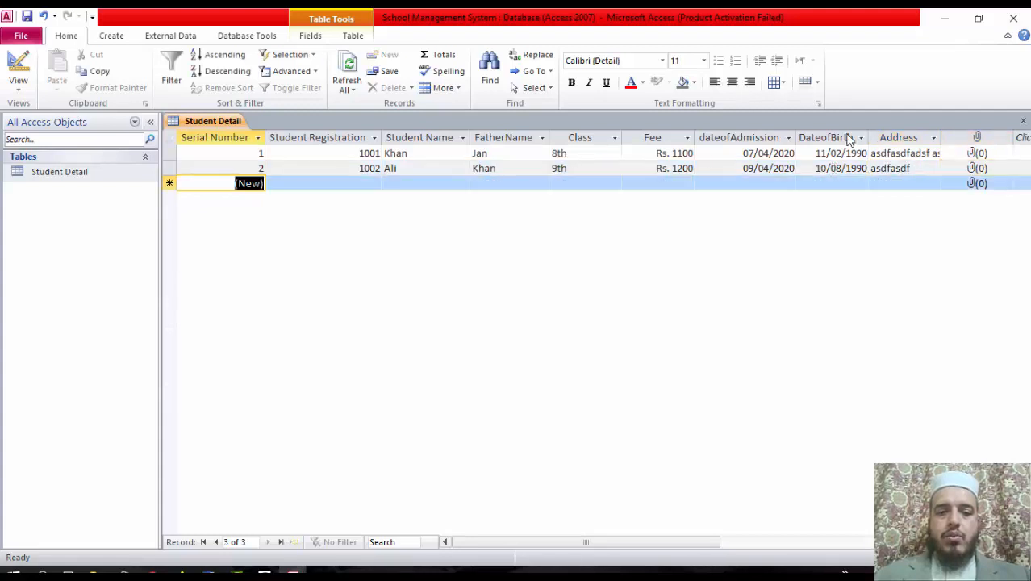
# Begin a third record with registration 1002, student and father names, class 7th, fee 700
pyautogui.click(370, 183)
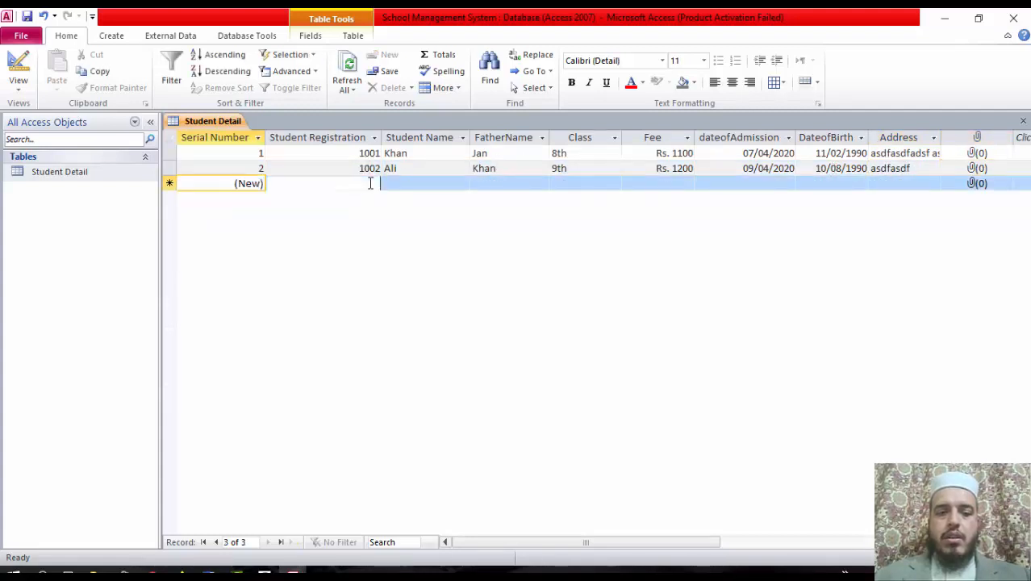
pyautogui.write('100')
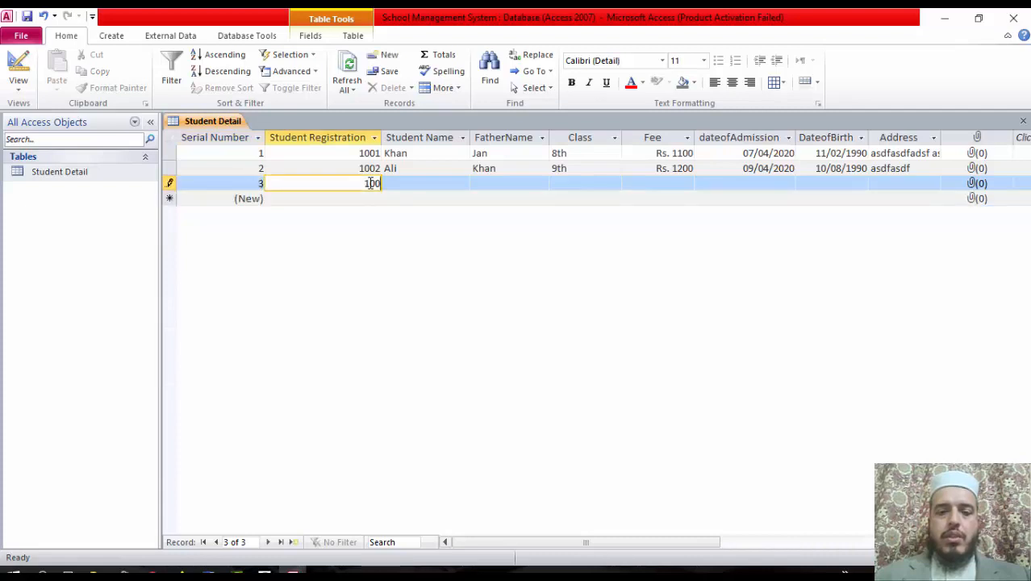
pyautogui.write('2')
pyautogui.press('Tab')
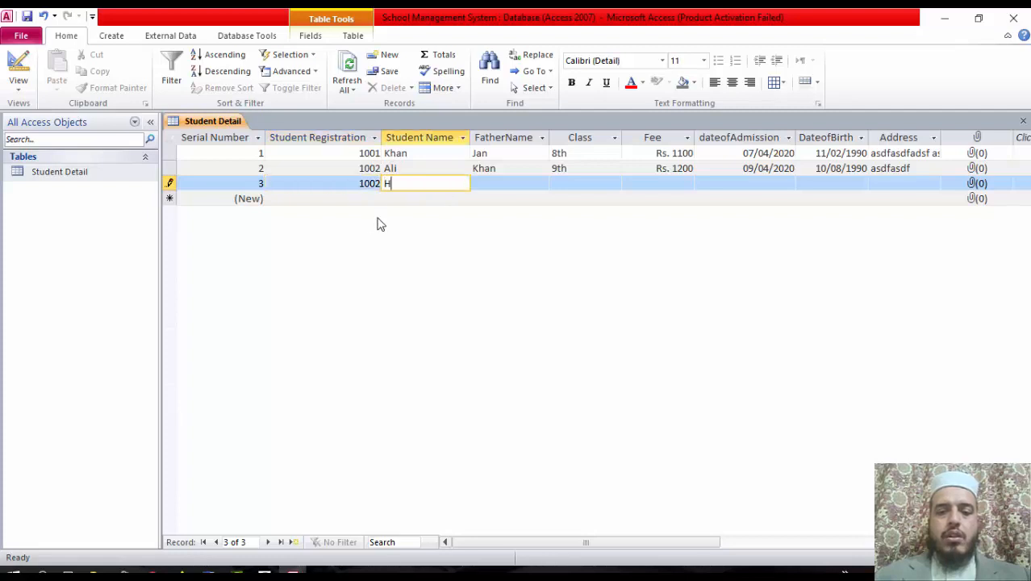
pyautogui.write('Hamad')
pyautogui.press('Tab')
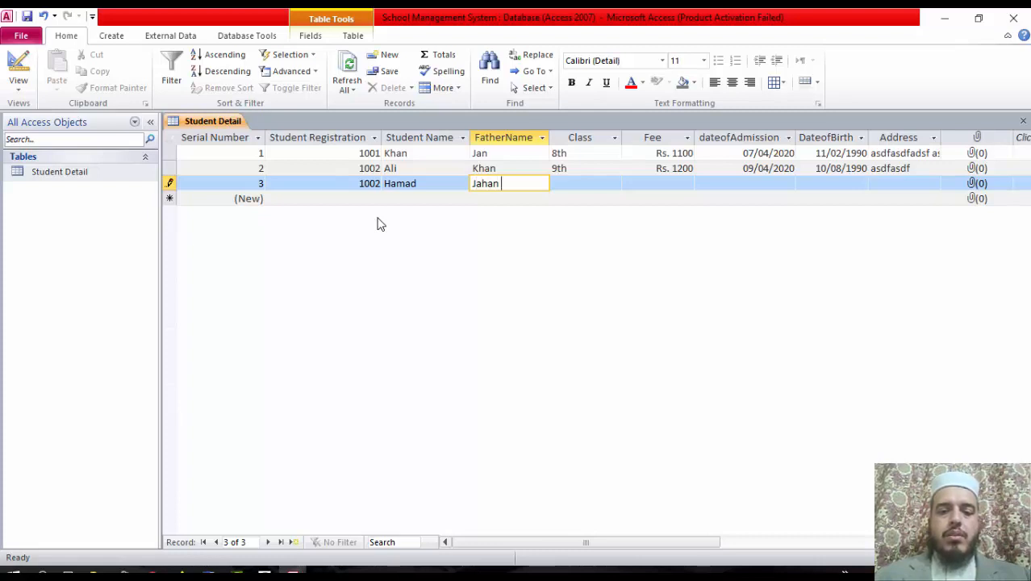
pyautogui.press('Tab')
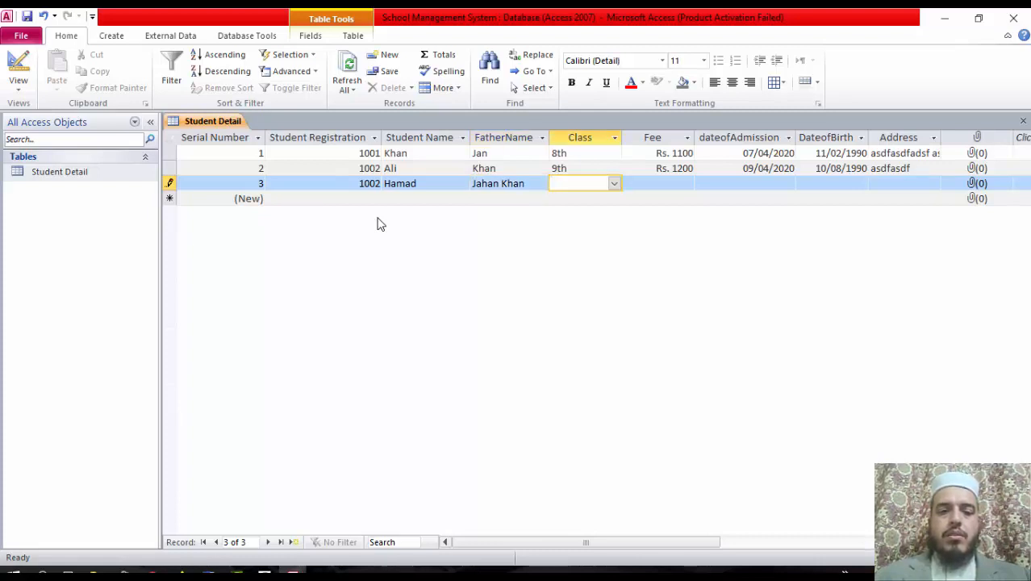
pyautogui.write('7th')
pyautogui.press('Tab')
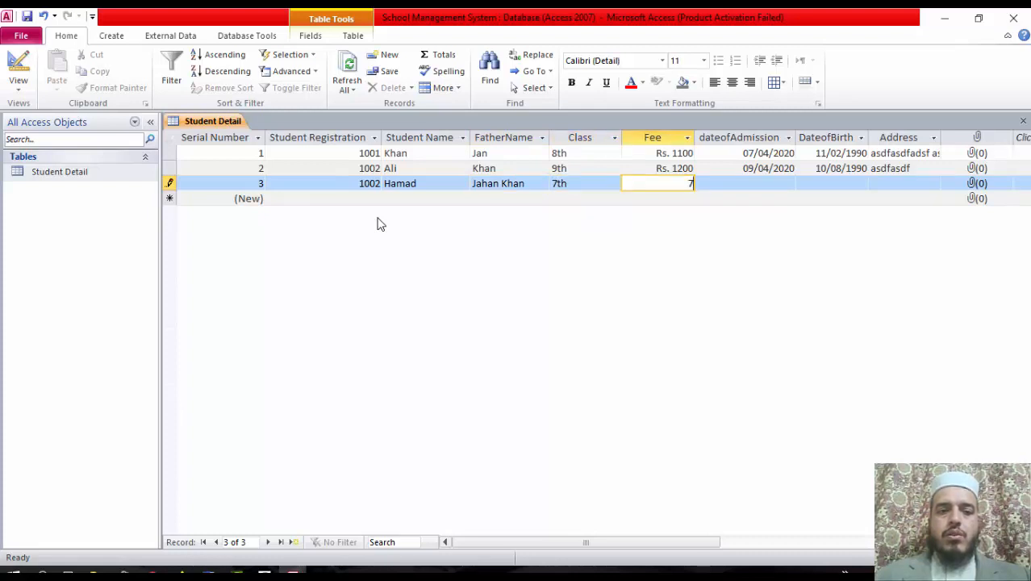
pyautogui.write('700')
pyautogui.press('Tab')
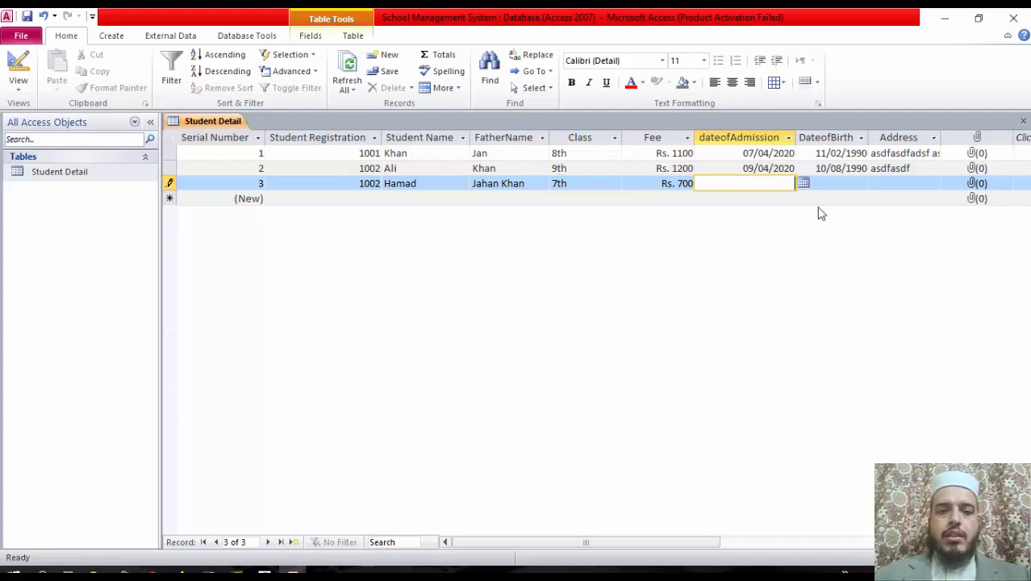
pyautogui.click(804, 185)
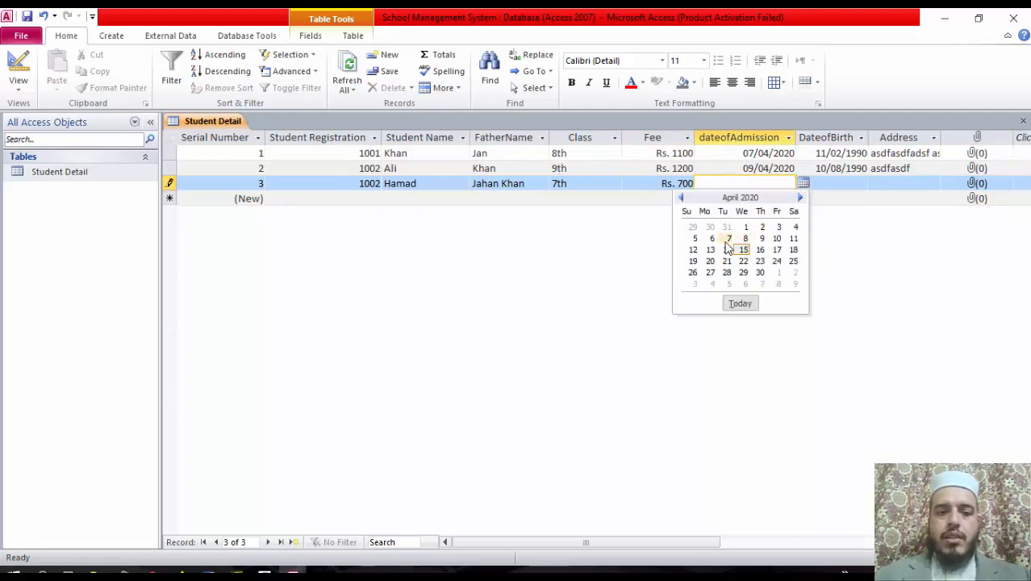
pyautogui.click(712, 239)
pyautogui.press('Tab')
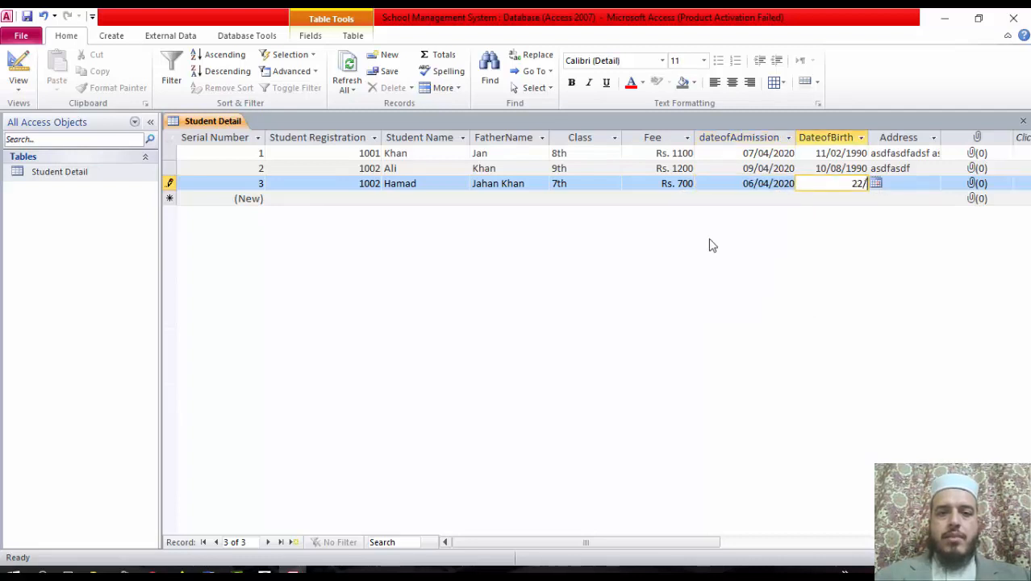
pyautogui.write('22/04/199')
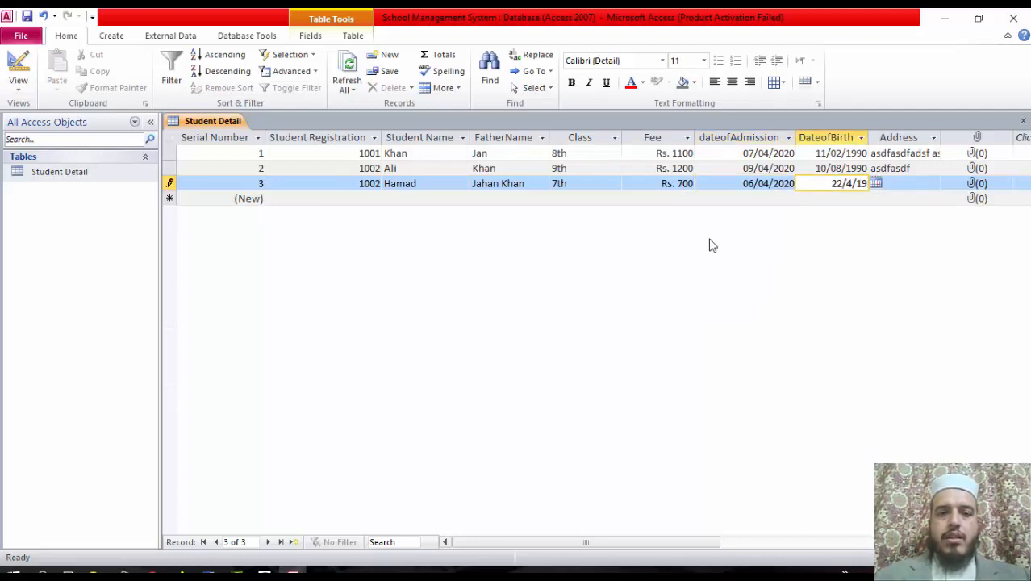
pyautogui.write('8')
pyautogui.press('Tab')
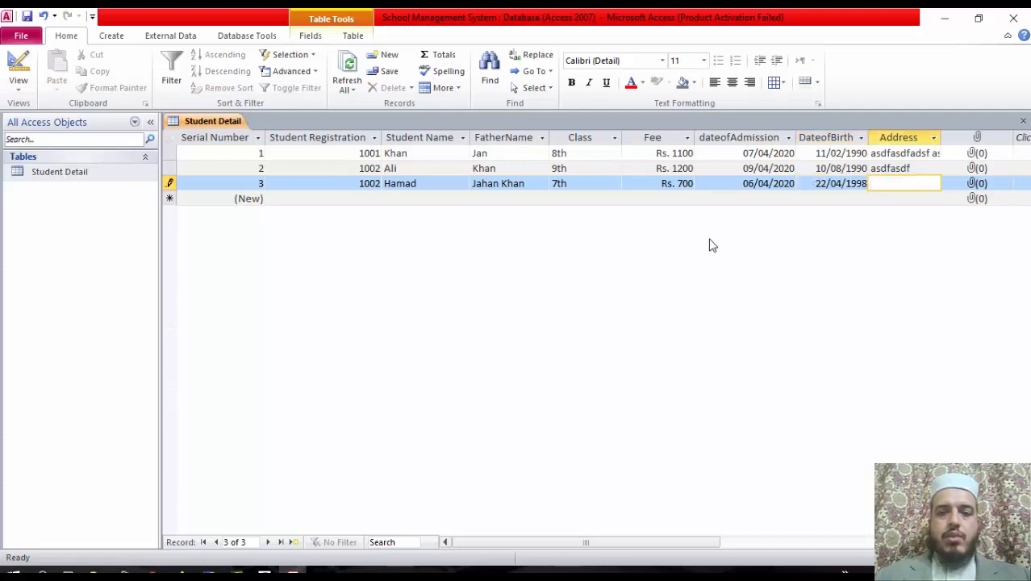
pyautogui.write('asdfasdf')
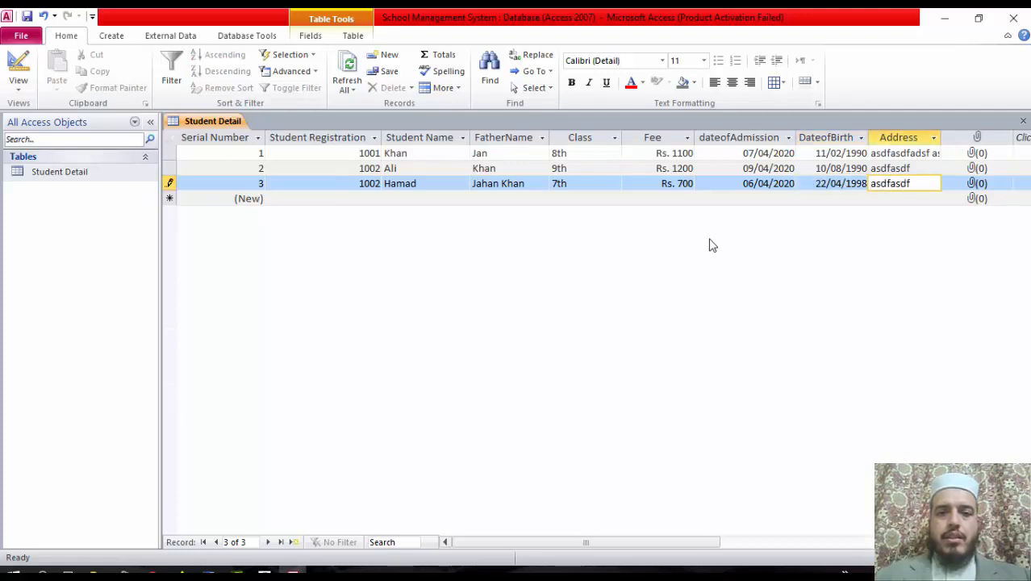
pyautogui.press('Tab')
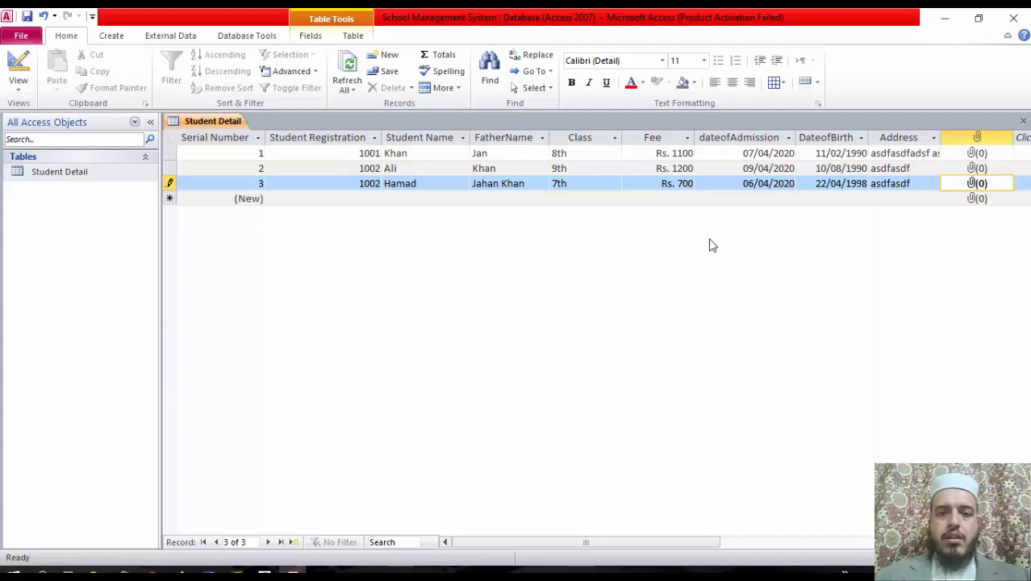
pyautogui.press('Tab')
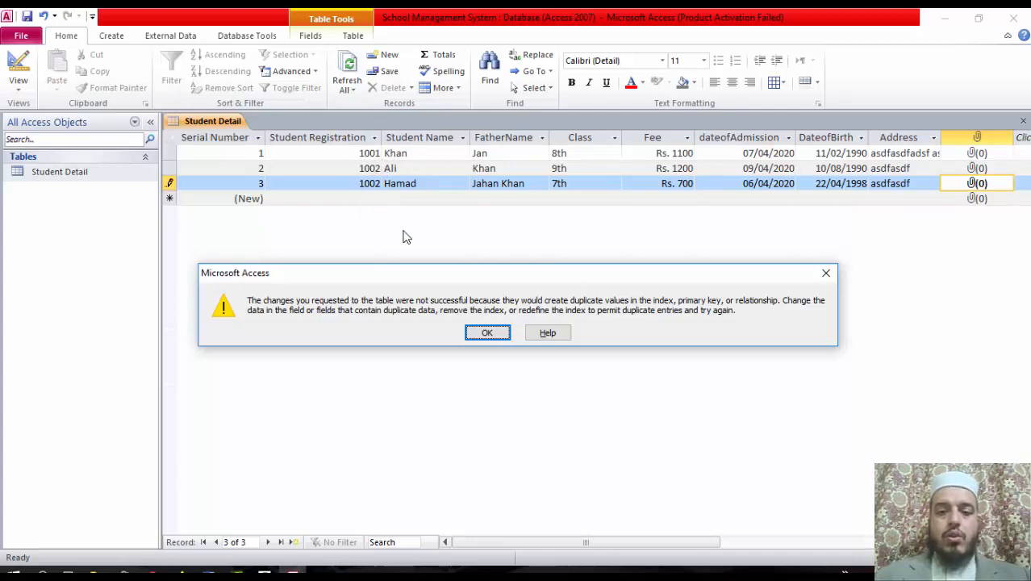
# Clear the duplicate-value warning and correct the third record's Student Registration from 1002 to 1003
pyautogui.click(487, 334)
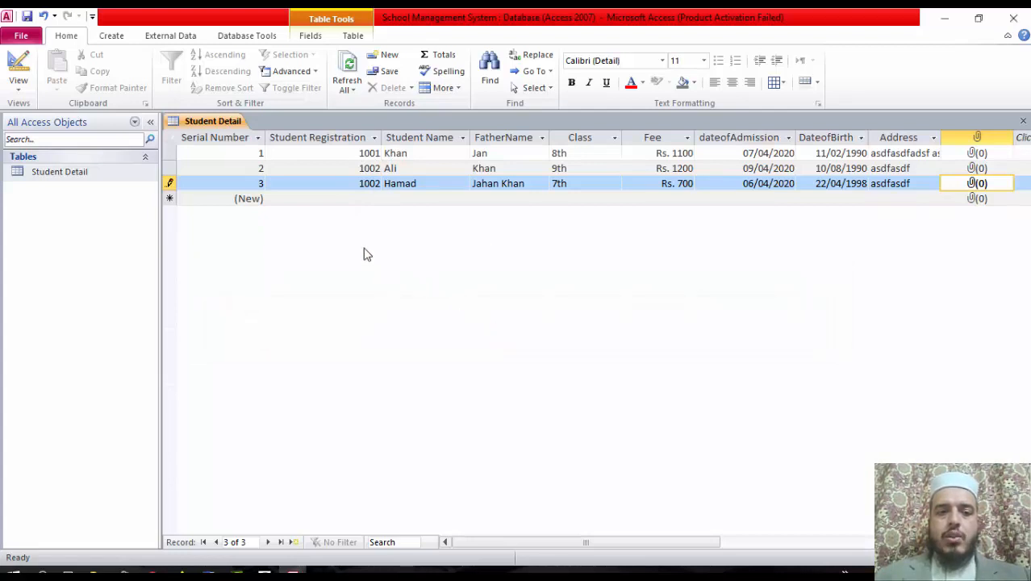
pyautogui.click(373, 183)
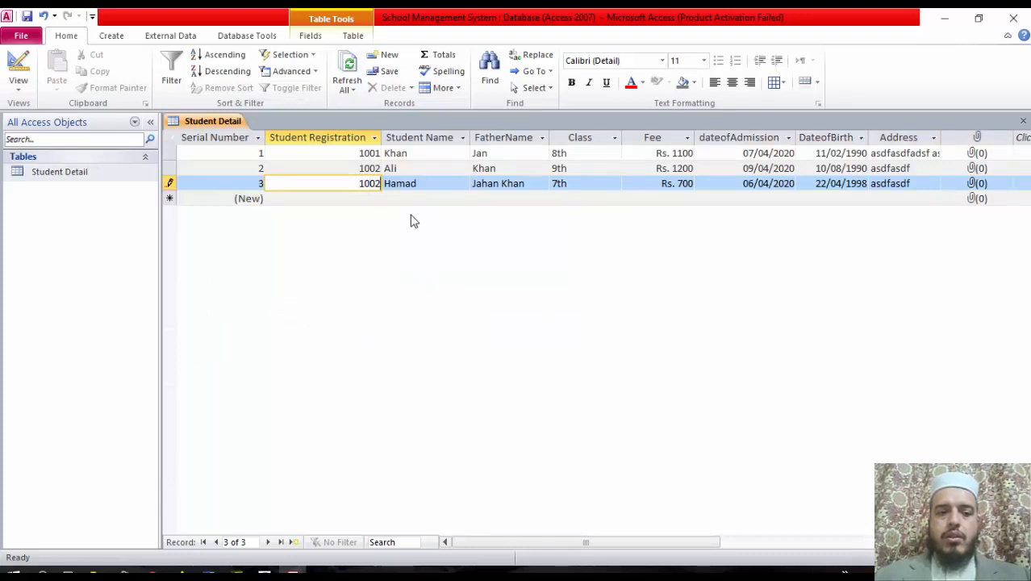
pyautogui.write('3')
pyautogui.press('Tab')
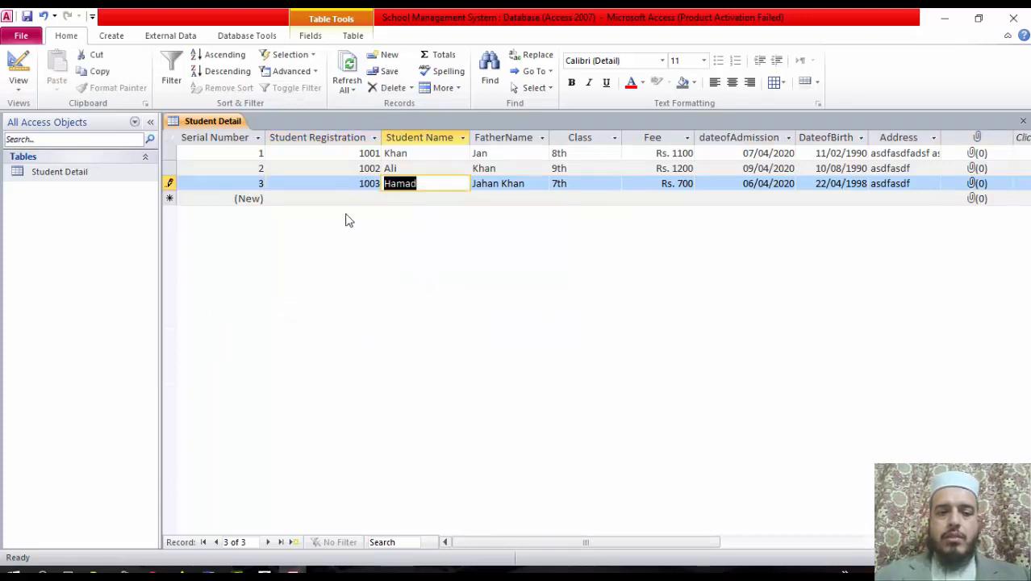